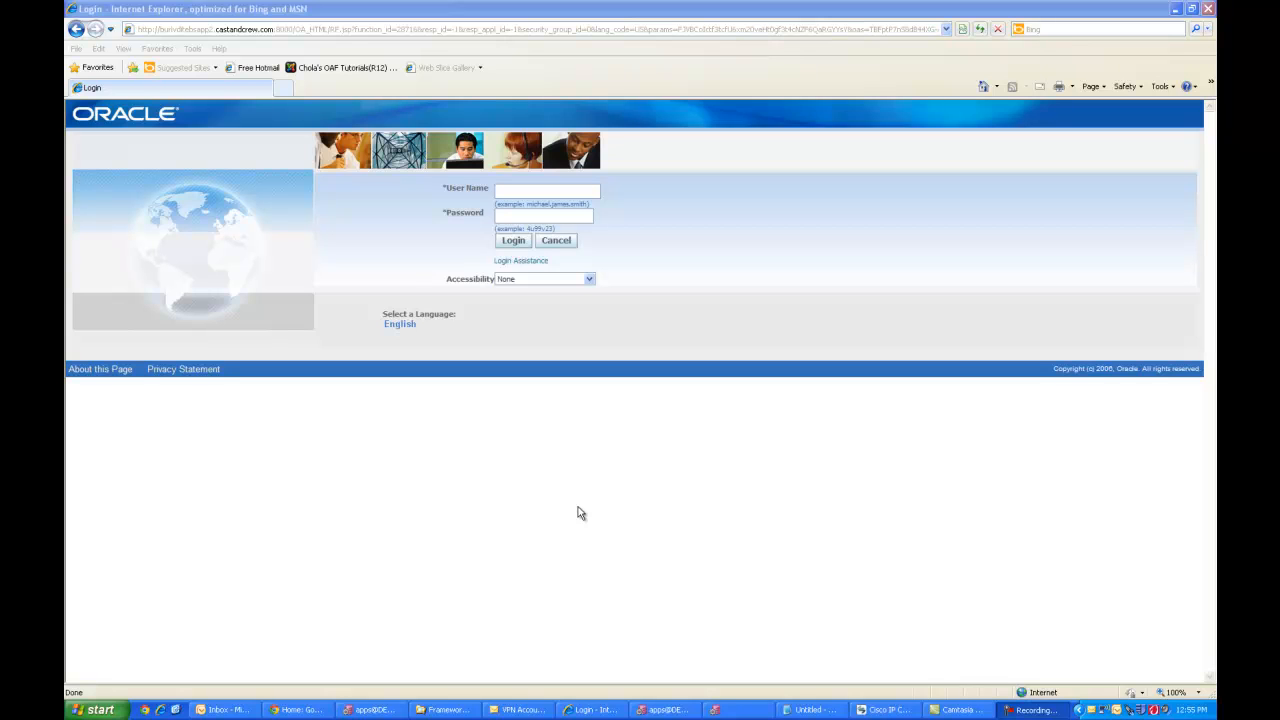
# - Log in to the application with the user name and account password
pyautogui.click(495, 188)
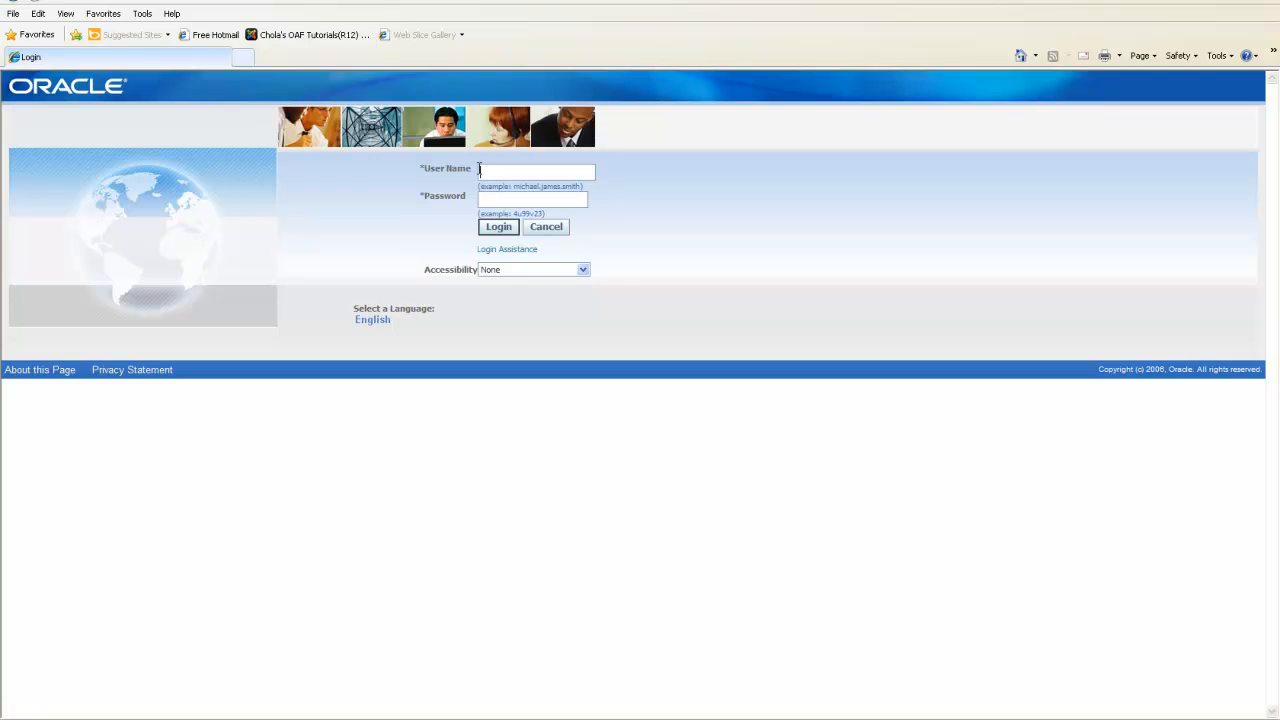
pyautogui.click(500, 228)
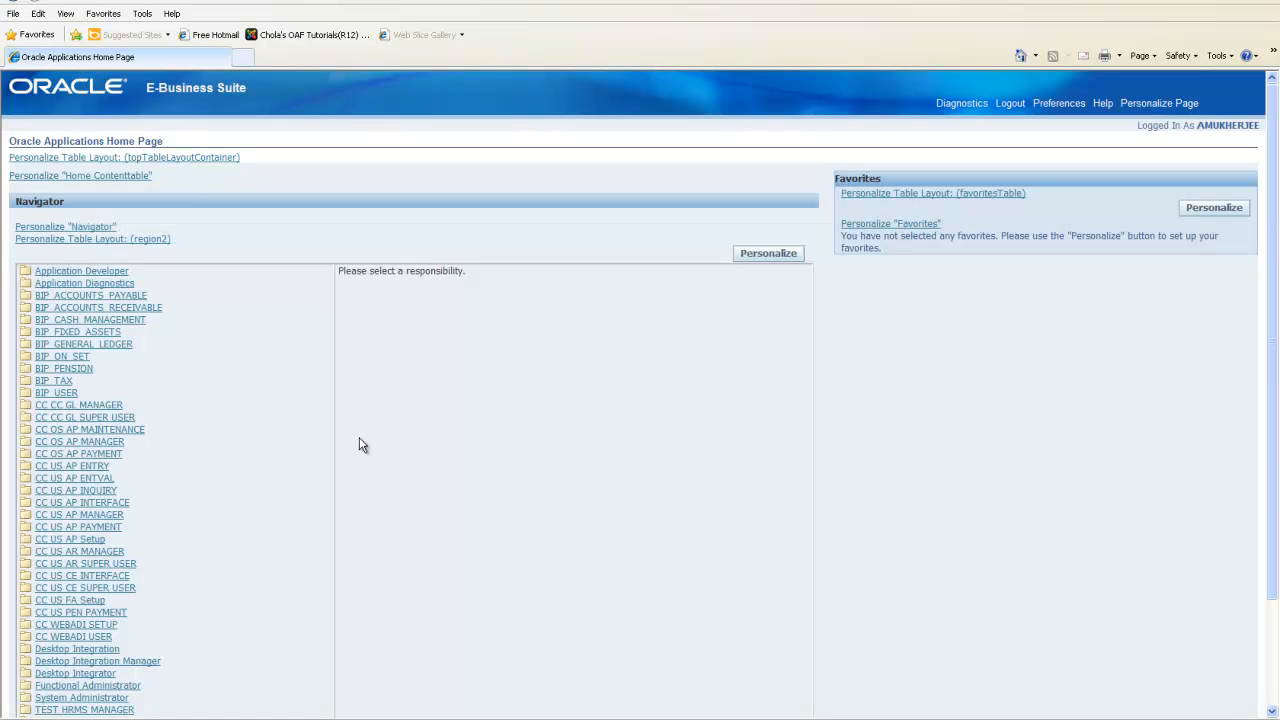
# - Open the System profile values form under the System Administrator responsibility
pyautogui.scroll(-3, 358, 437)
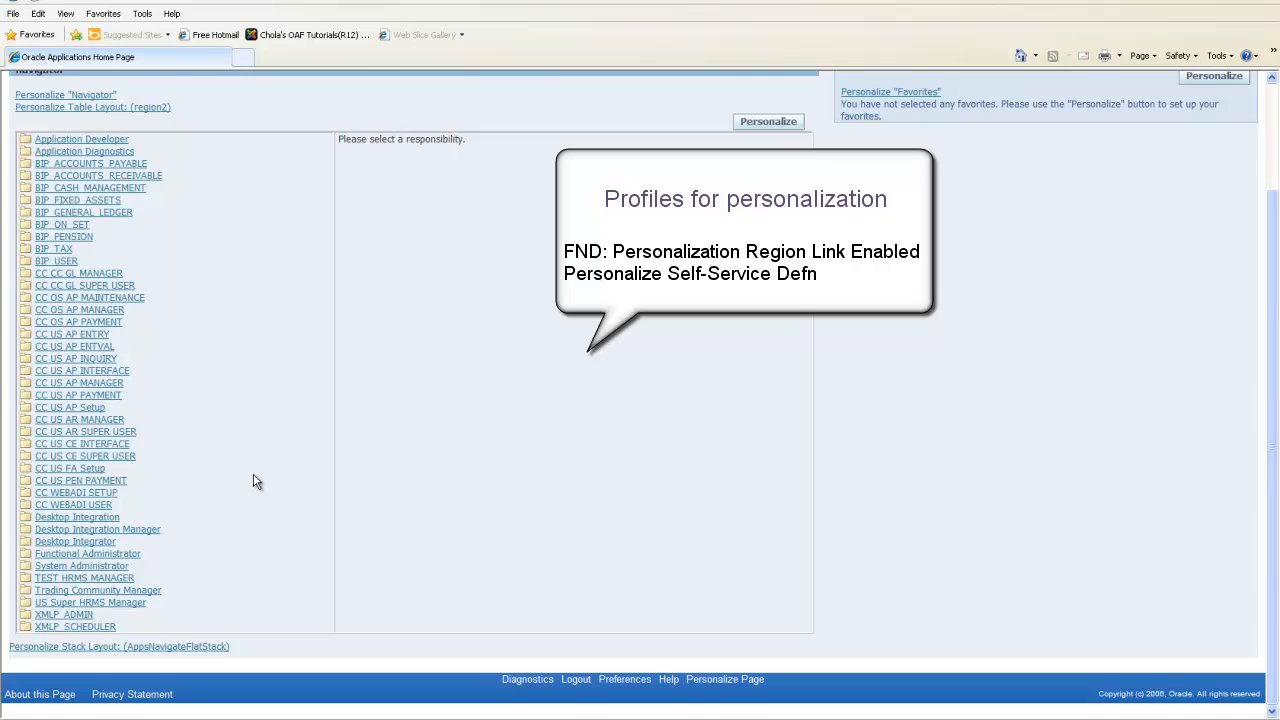
pyautogui.scroll(3, 253, 482)
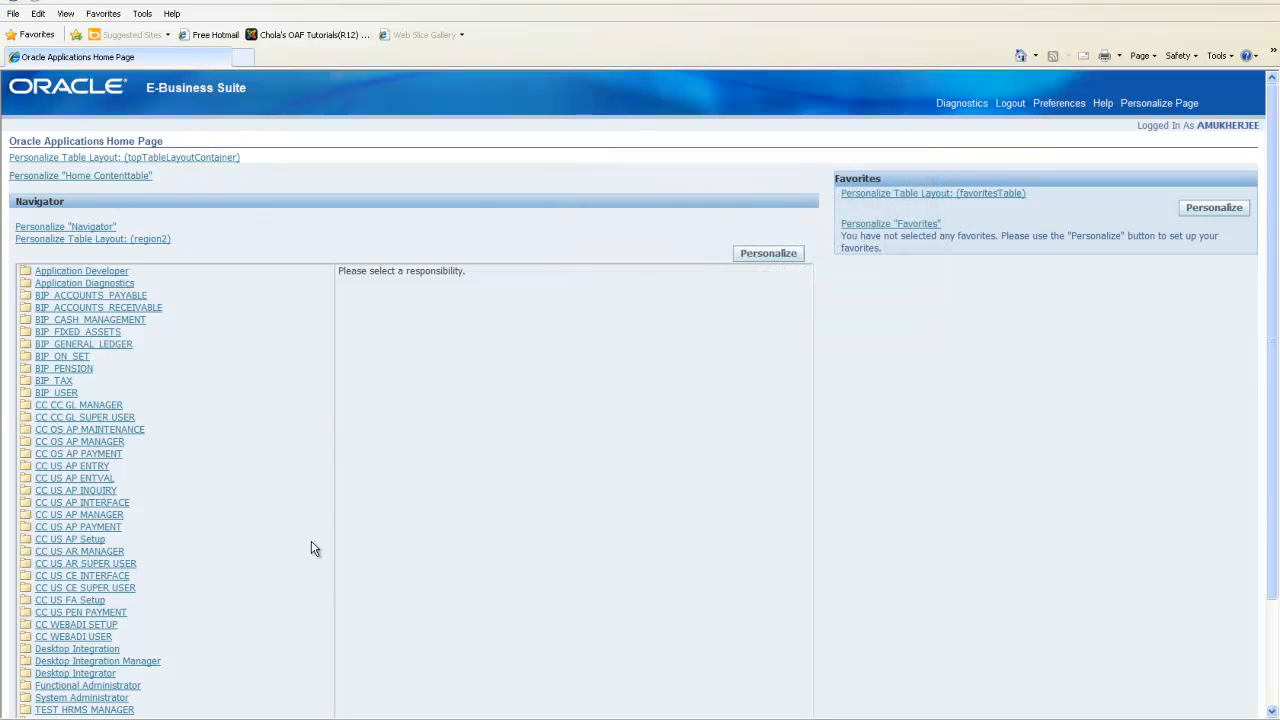
pyautogui.scroll(-3, 313, 574)
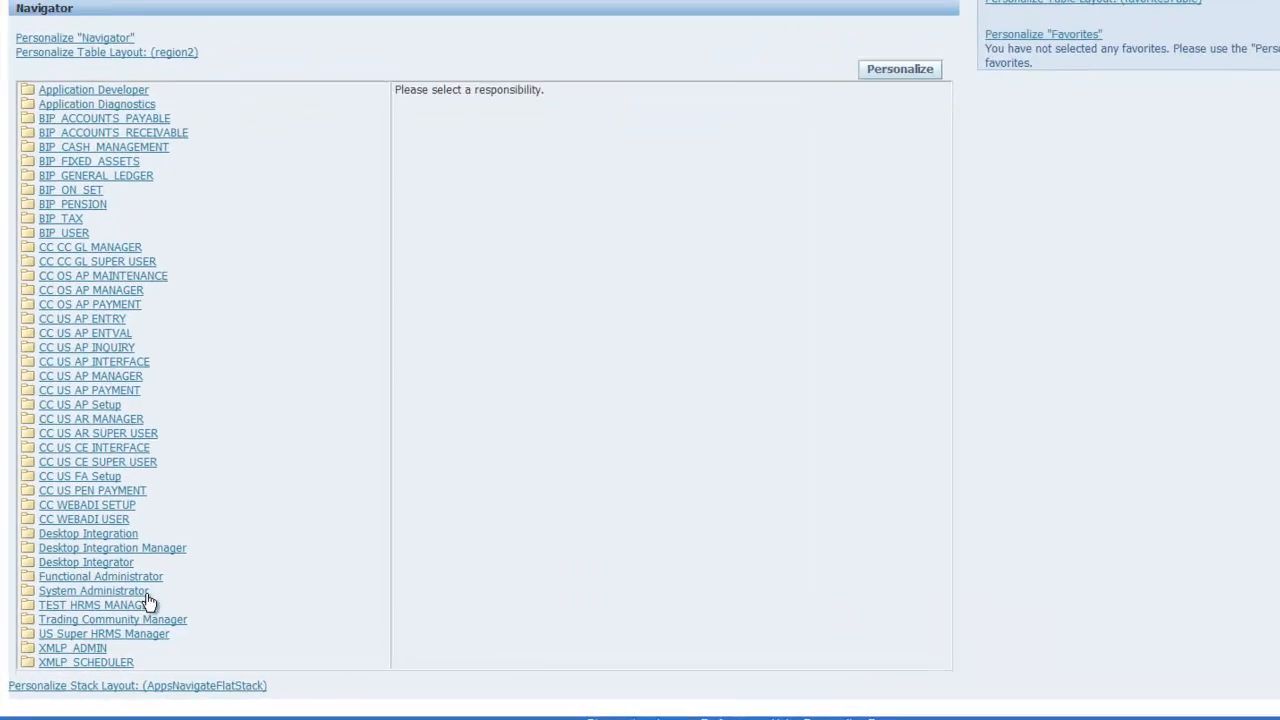
pyautogui.click(90, 601)
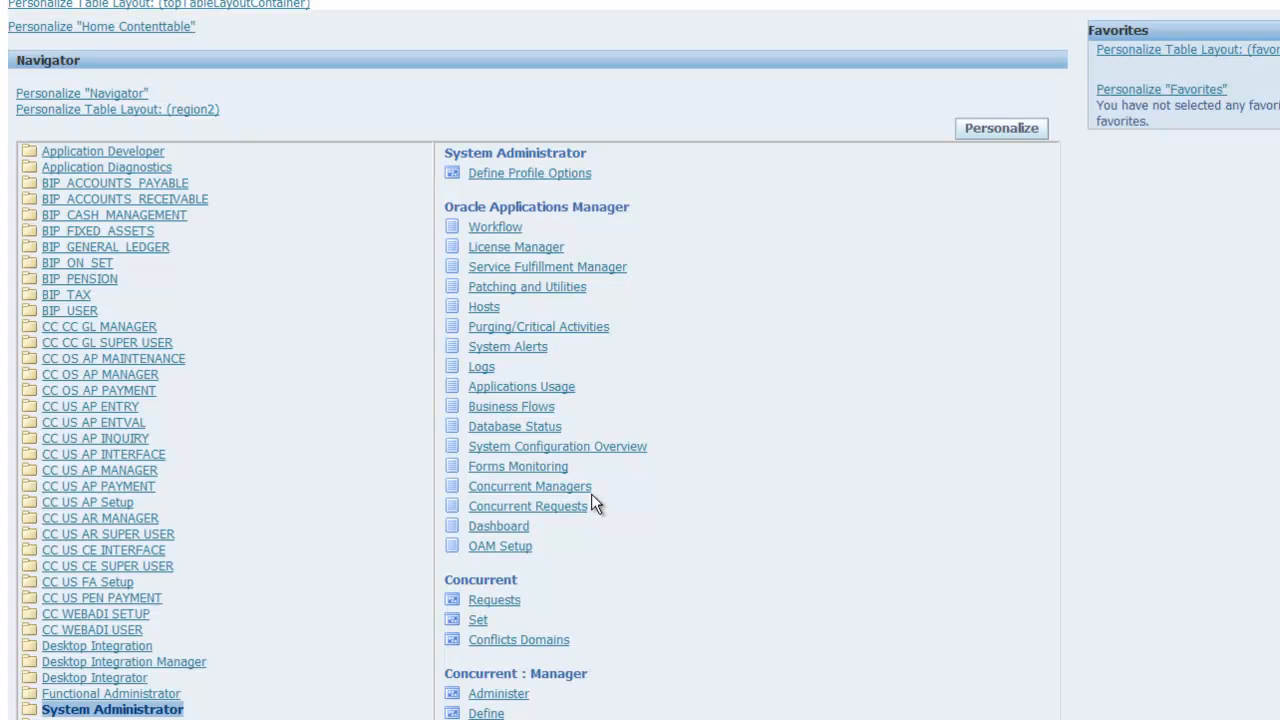
pyautogui.scroll(-6, 659, 538)
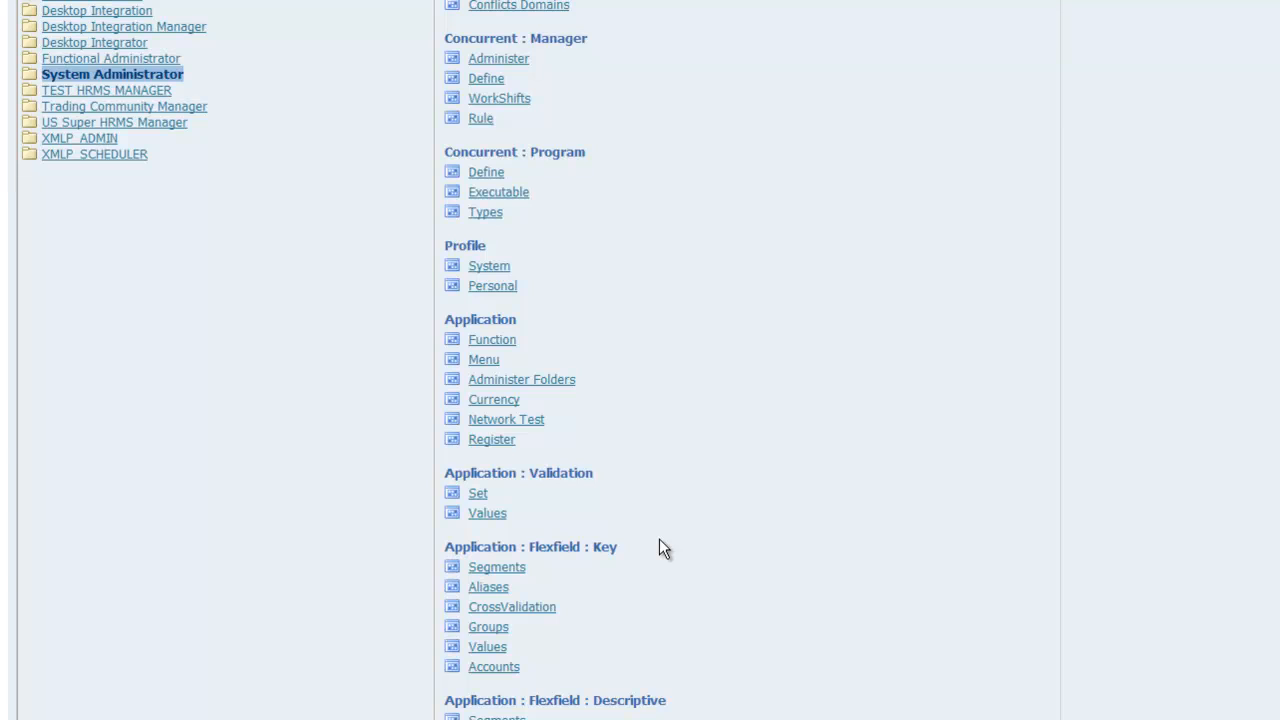
pyautogui.click(491, 266)
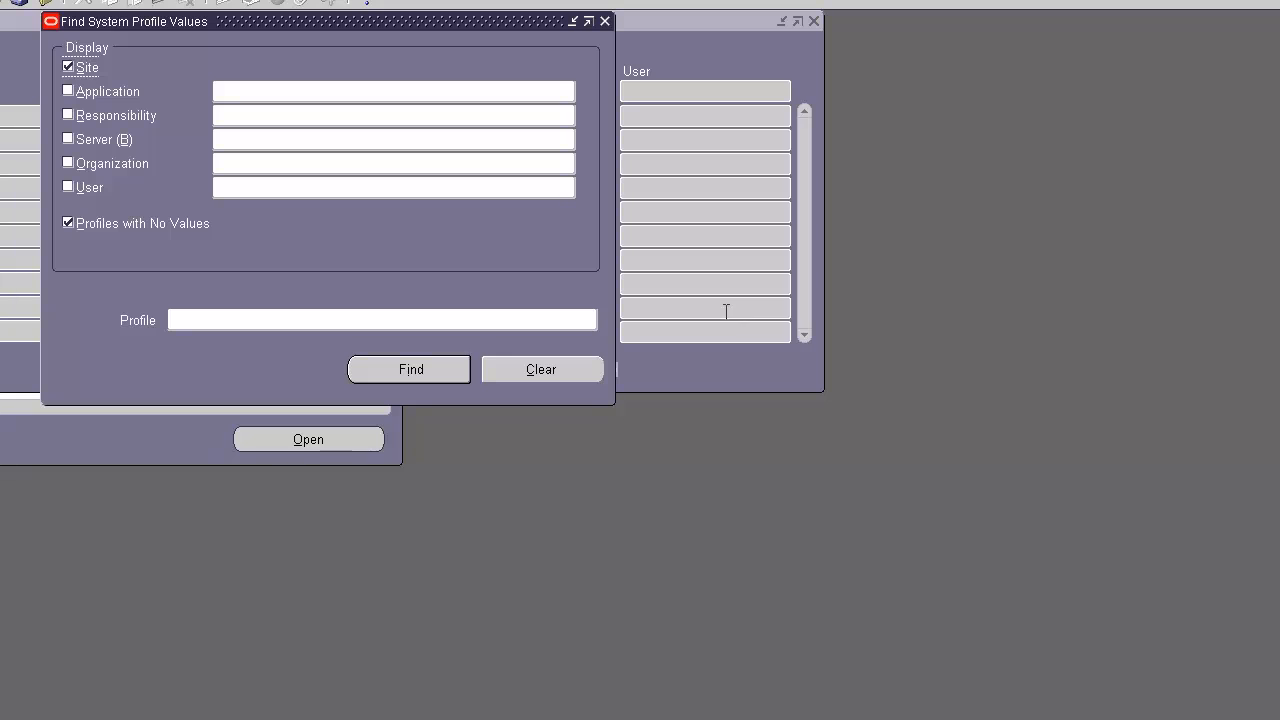
# - Find profile values matching %personali% at User level for the logged-in user, excluding Site and profiles with no values
pyautogui.click(494, 318)
pyautogui.write('%personal')
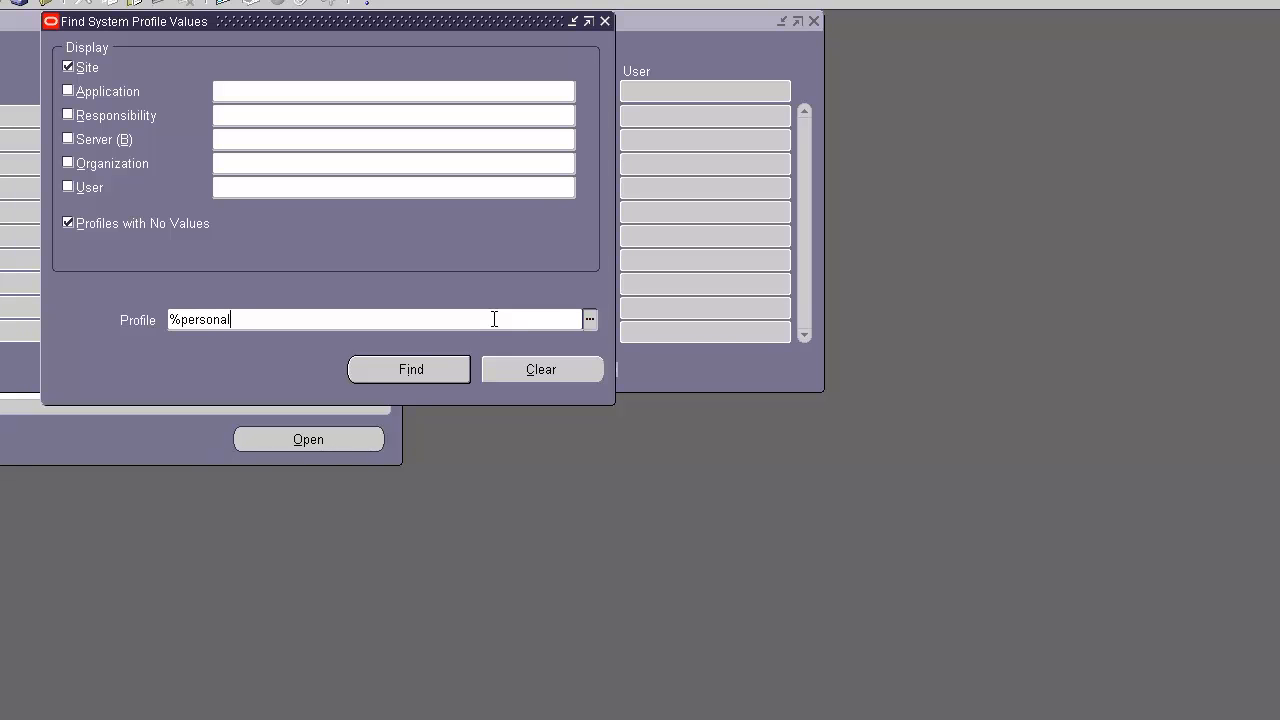
pyautogui.write('i%')
pyautogui.click(66, 66)
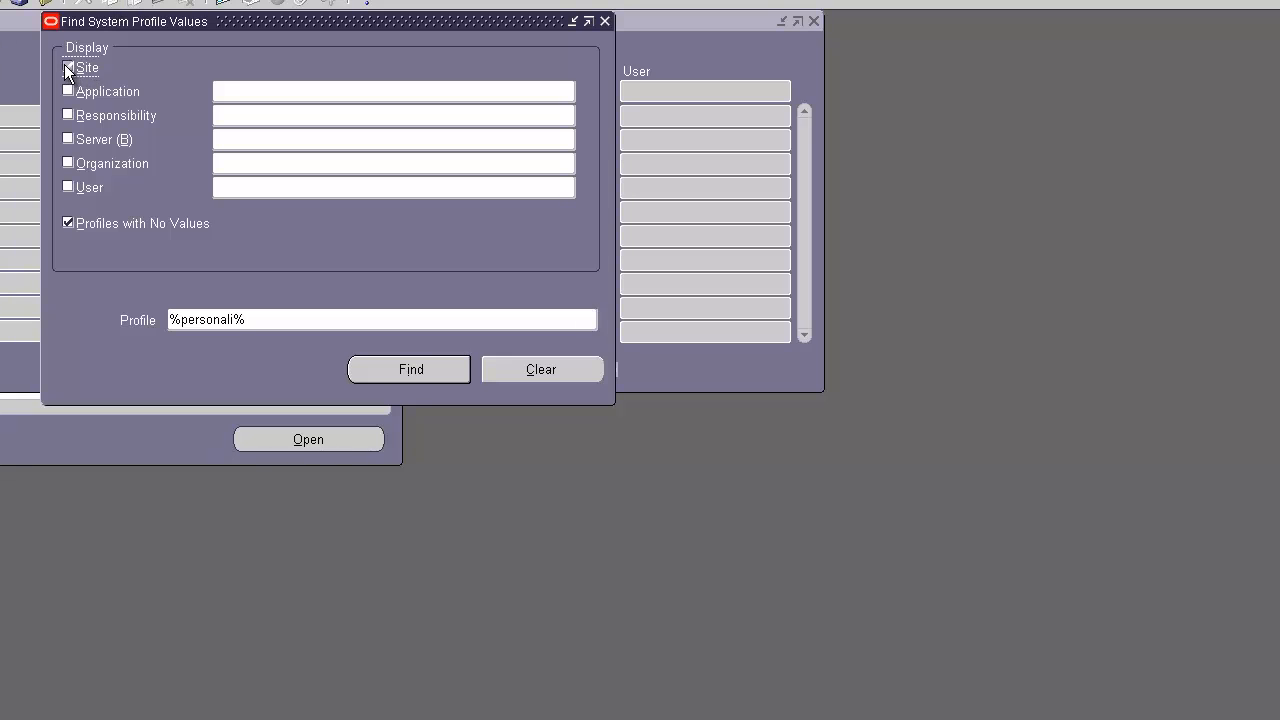
pyautogui.click(69, 222)
pyautogui.click(69, 187)
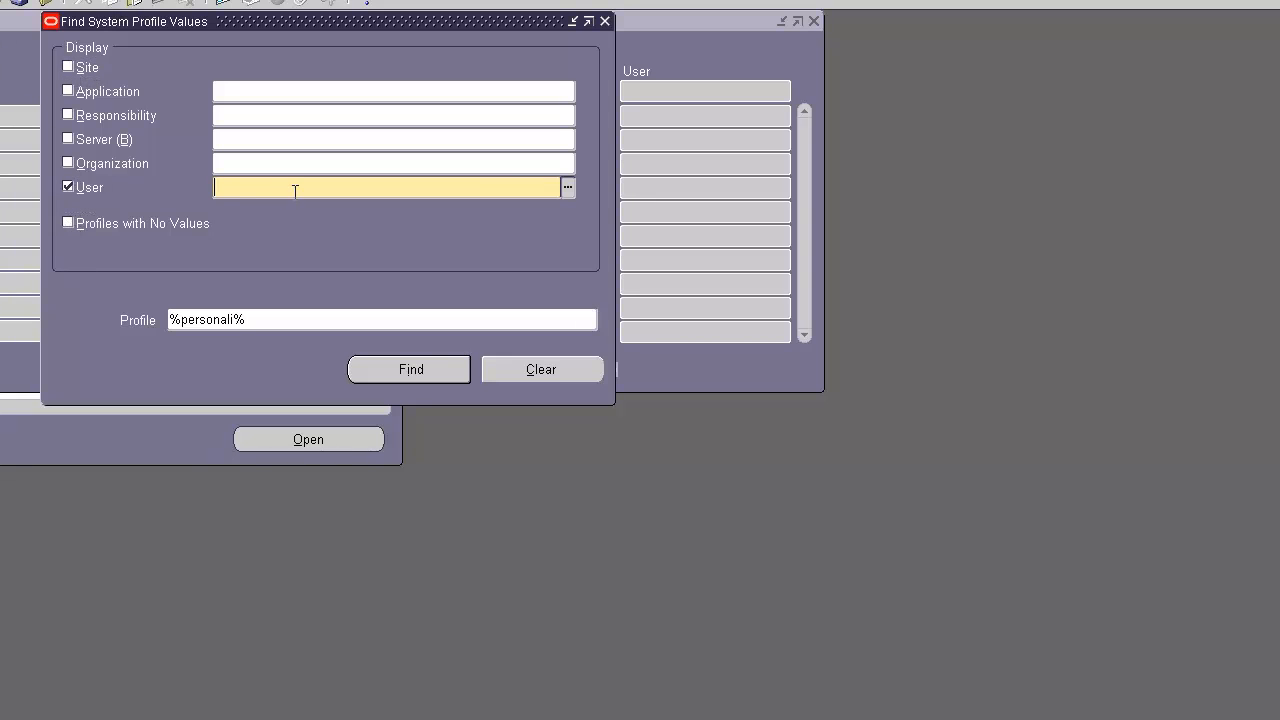
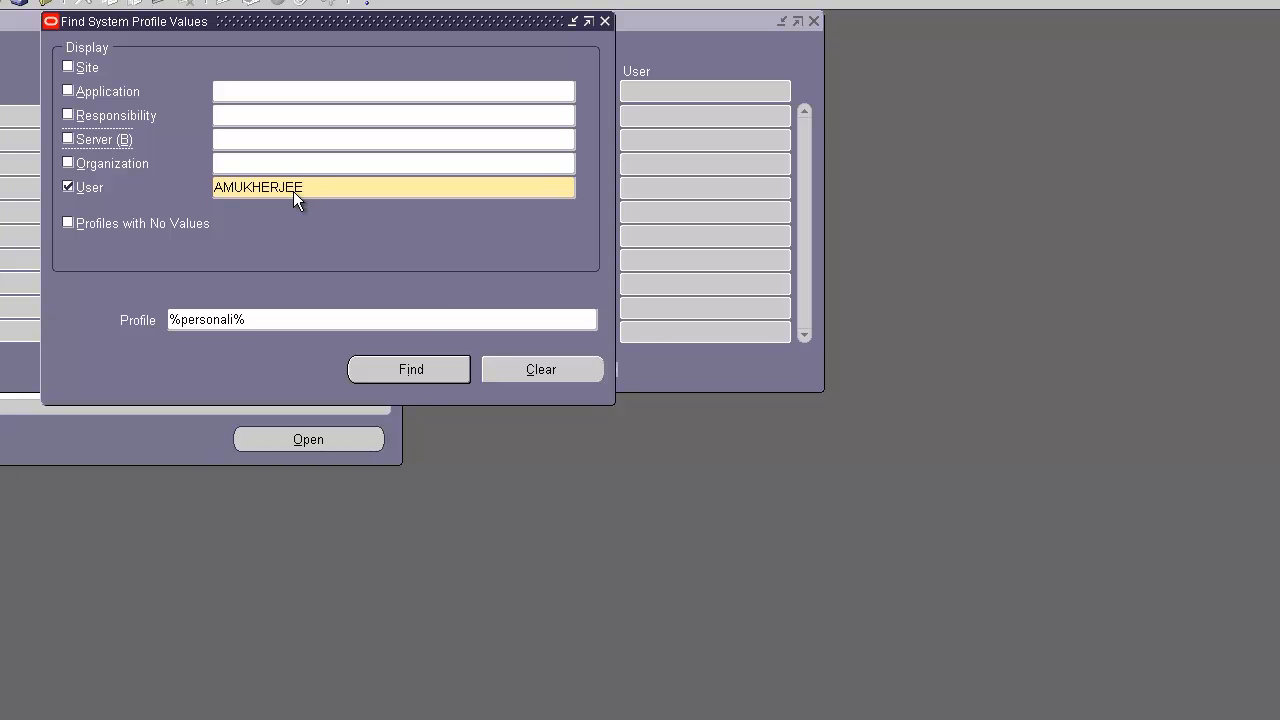
pyautogui.click(414, 370)
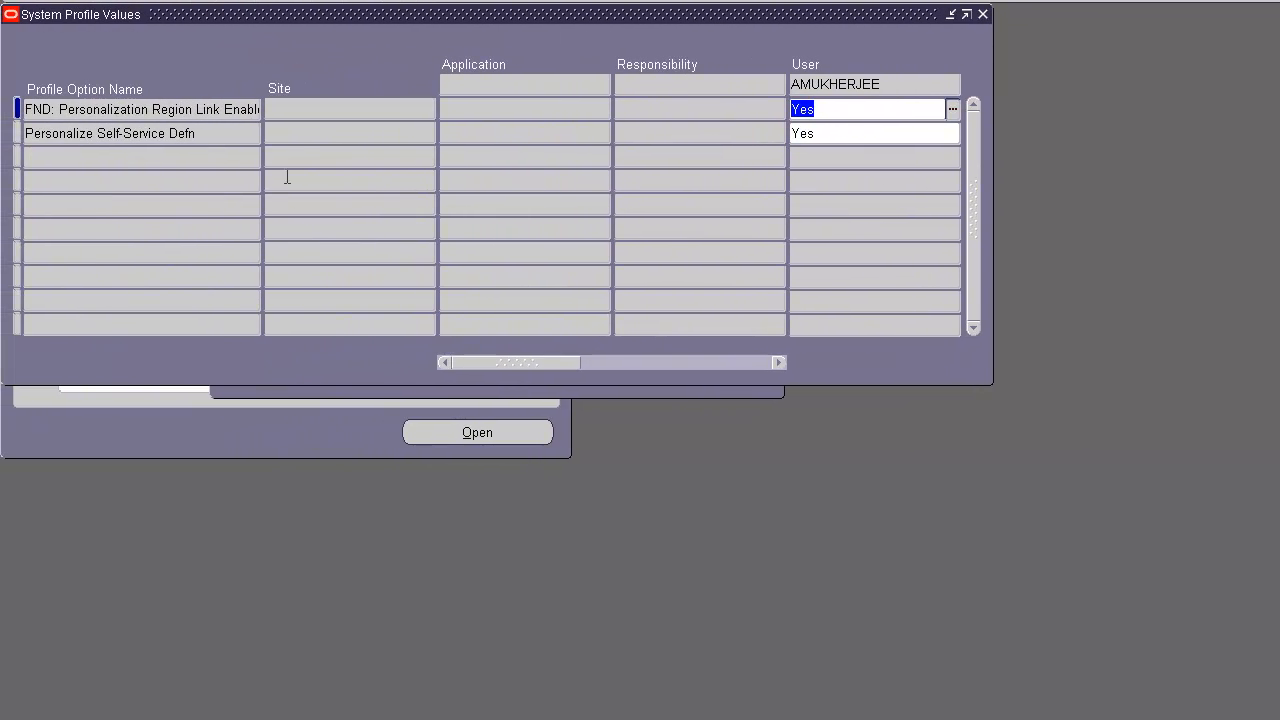
# - Review the user-level values of the two personalization profile options
pyautogui.click(240, 133)
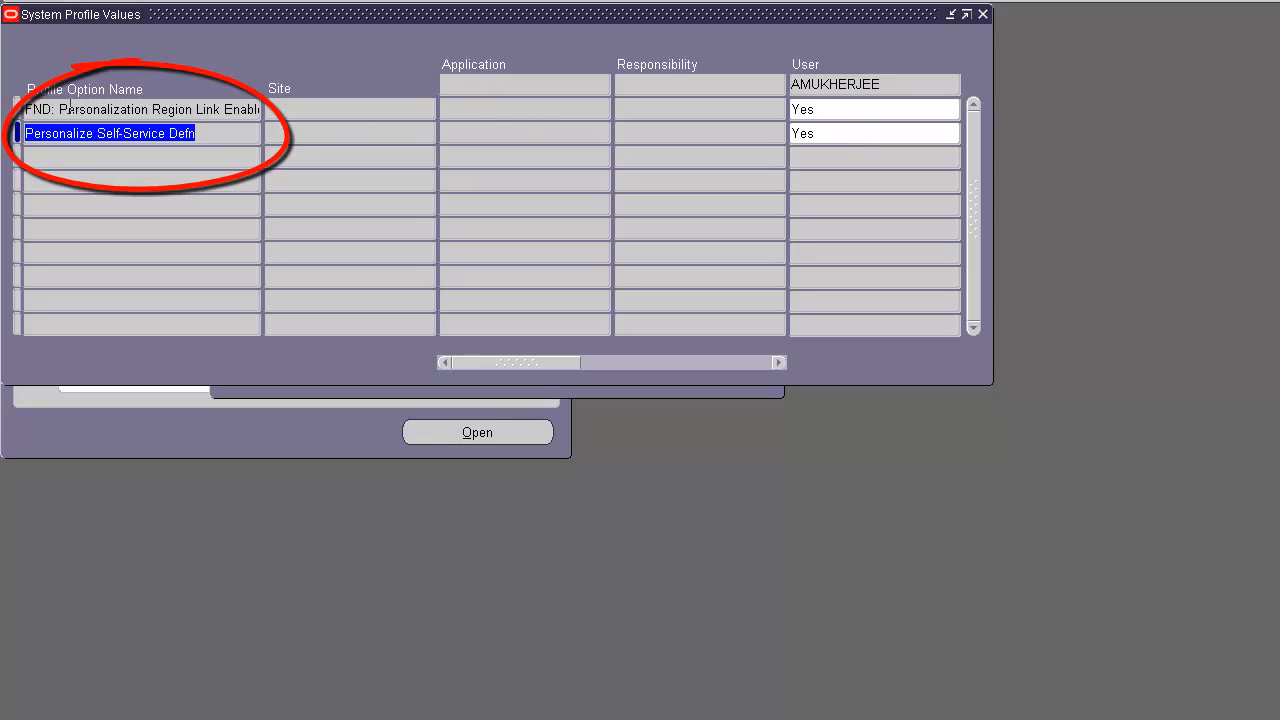
pyautogui.moveTo(134, 108); pyautogui.dragTo(279, 118)
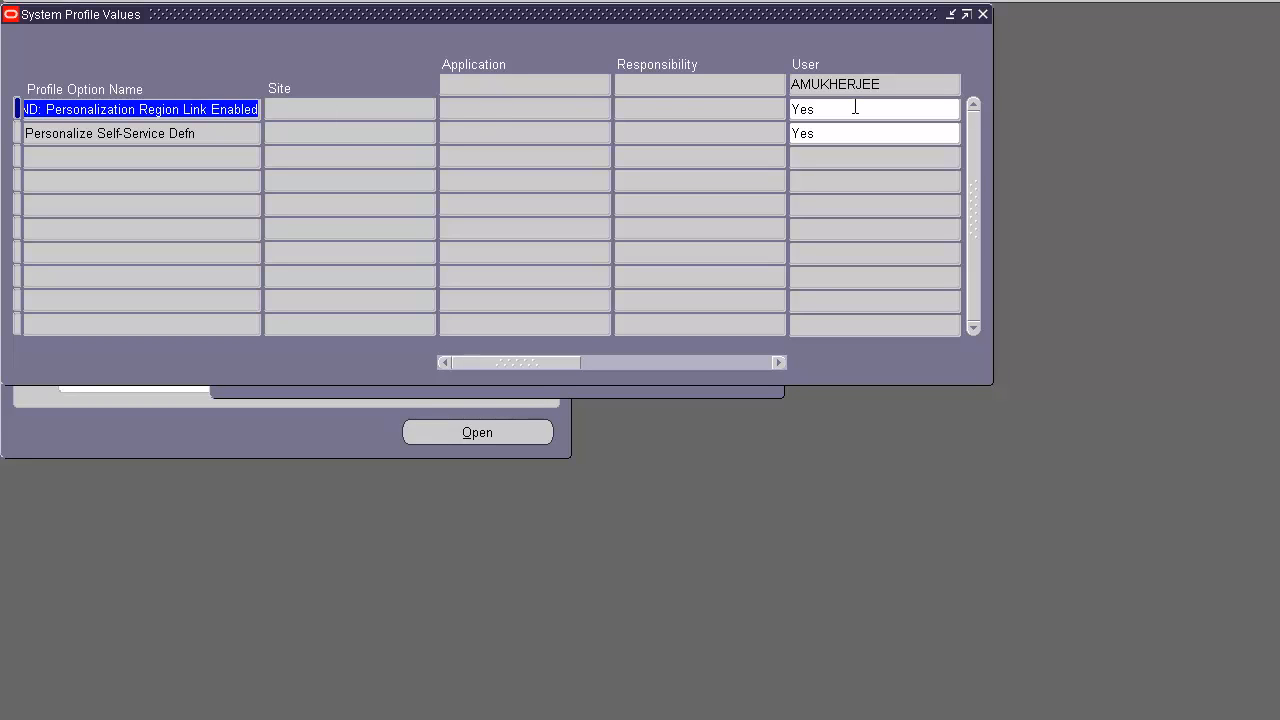
pyautogui.click(855, 107)
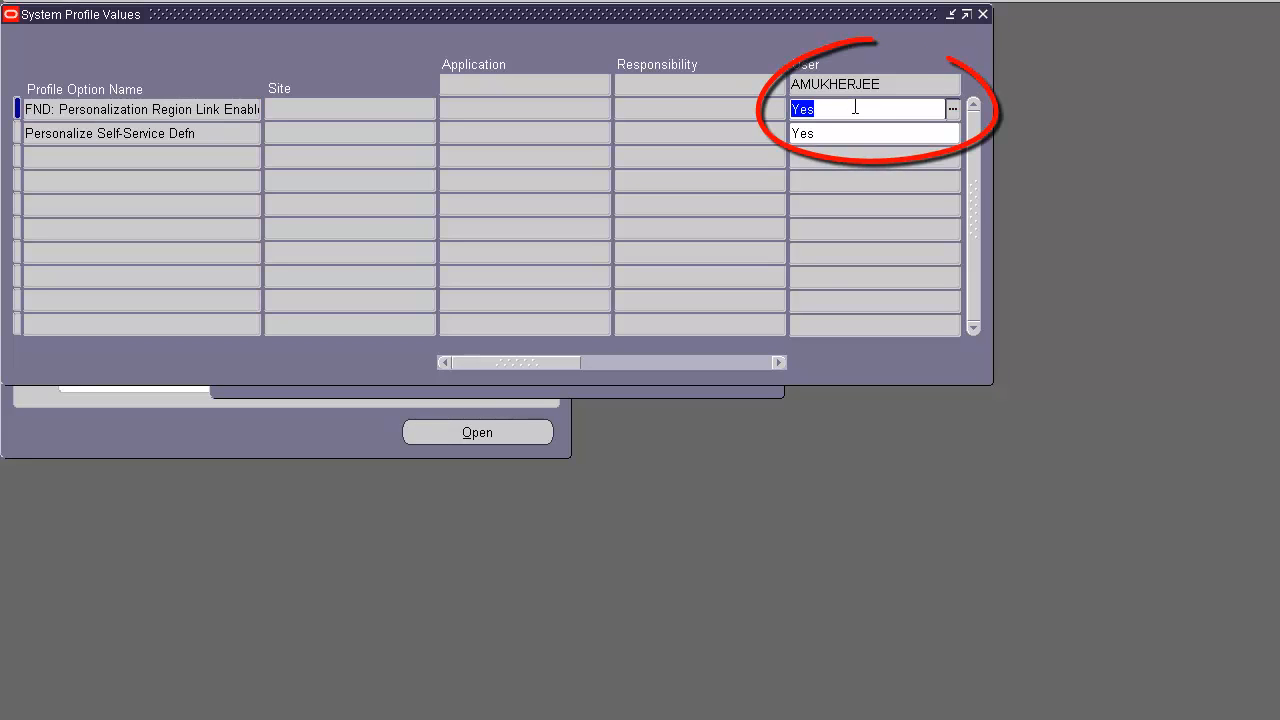
pyautogui.click(851, 133)
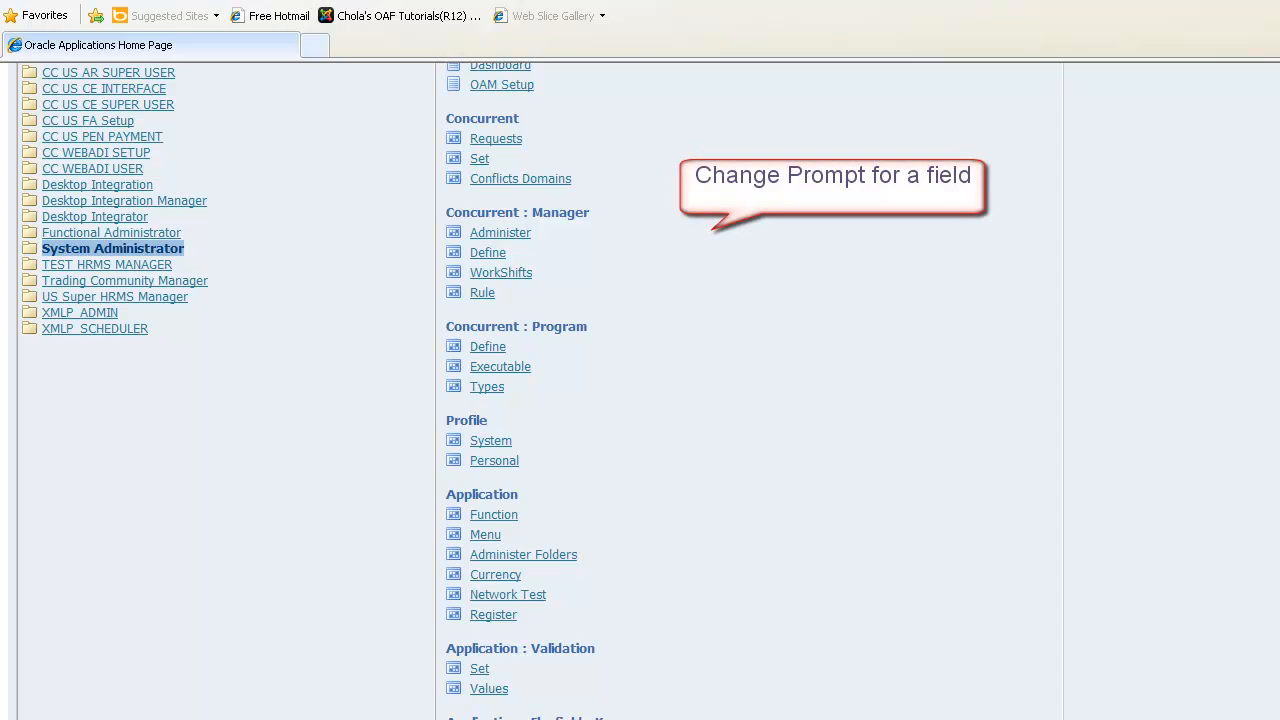
# - Open Payments Manager under the CC US AP Setup responsibility
pyautogui.scroll(3, 640, 400)
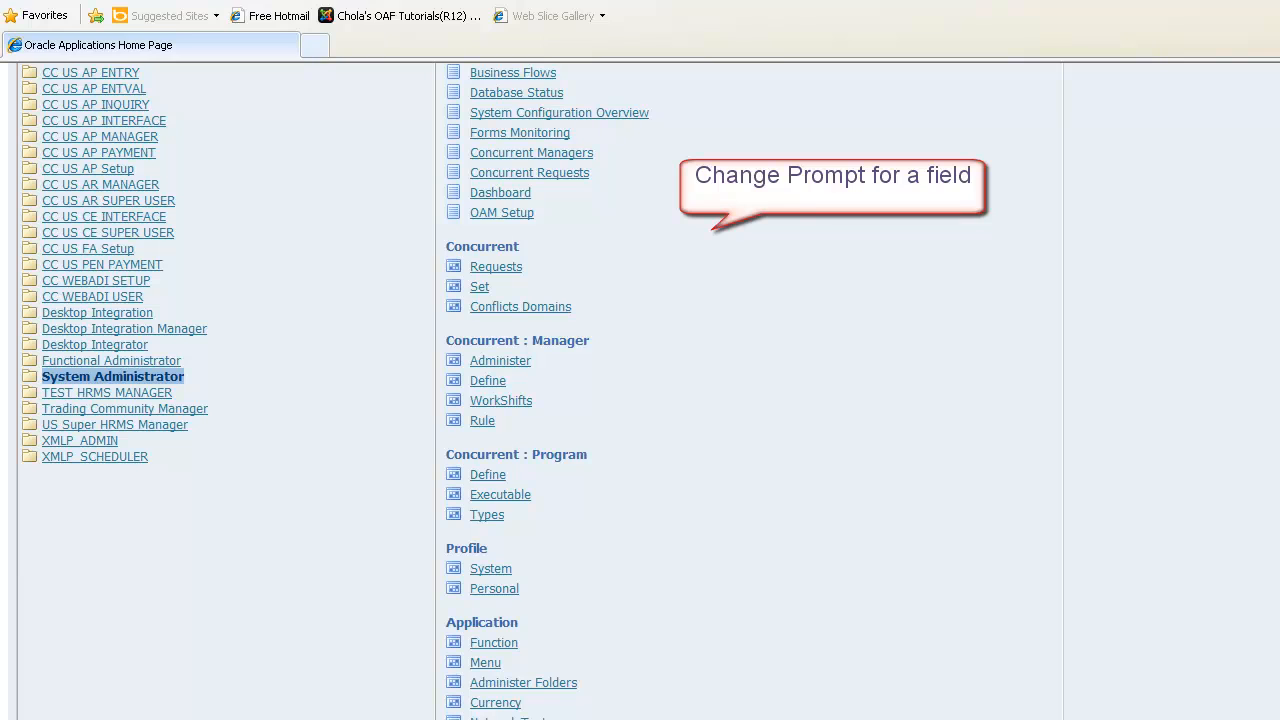
pyautogui.scroll(2, 640, 400)
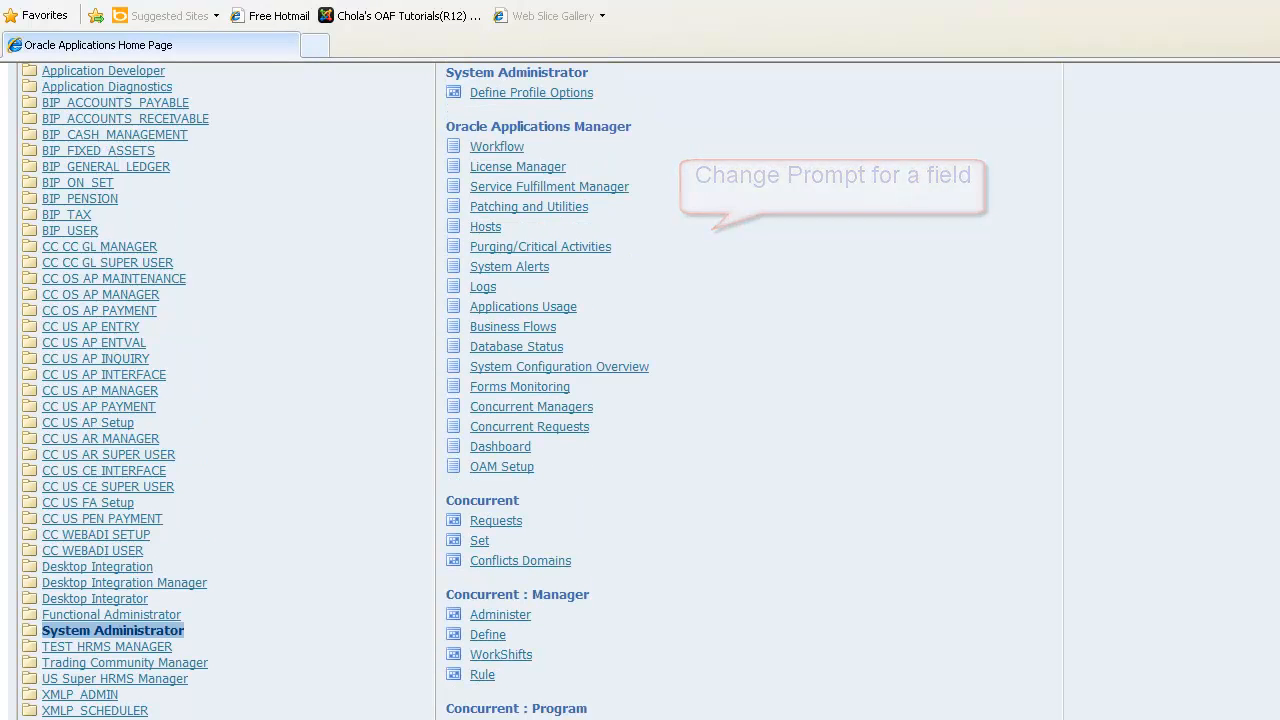
pyautogui.scroll(4, 963, 517)
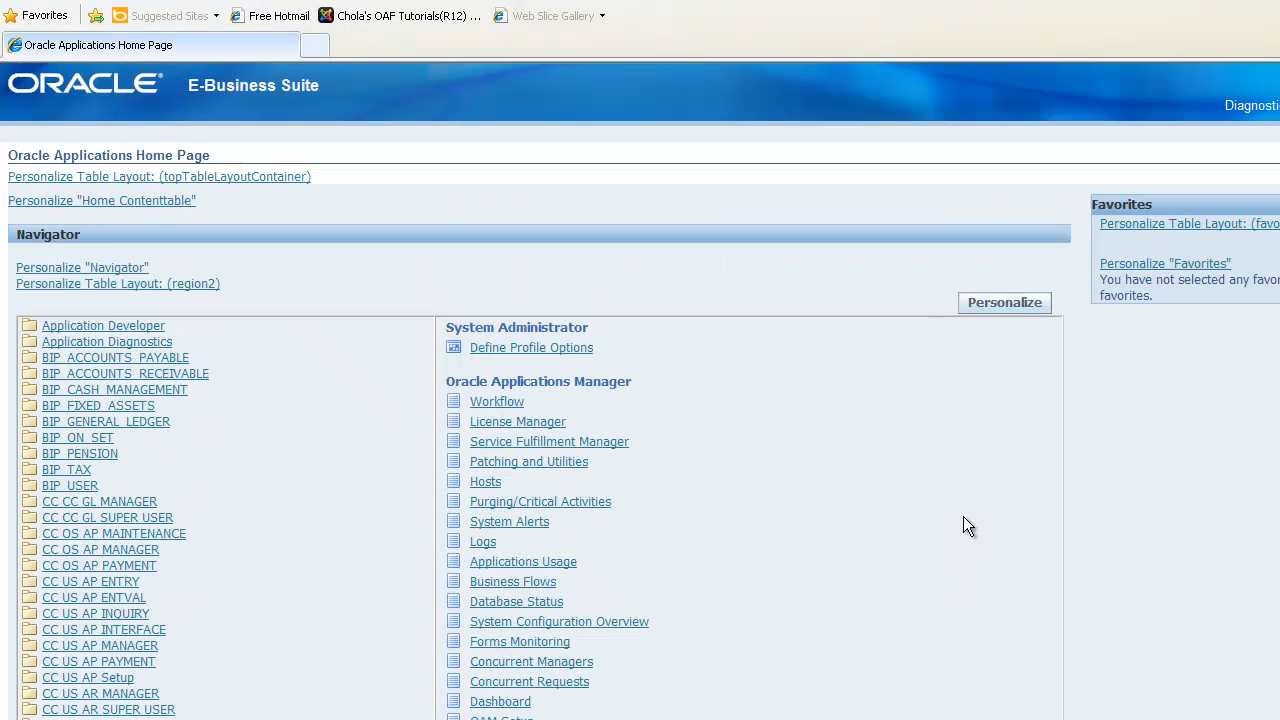
pyautogui.click(115, 678)
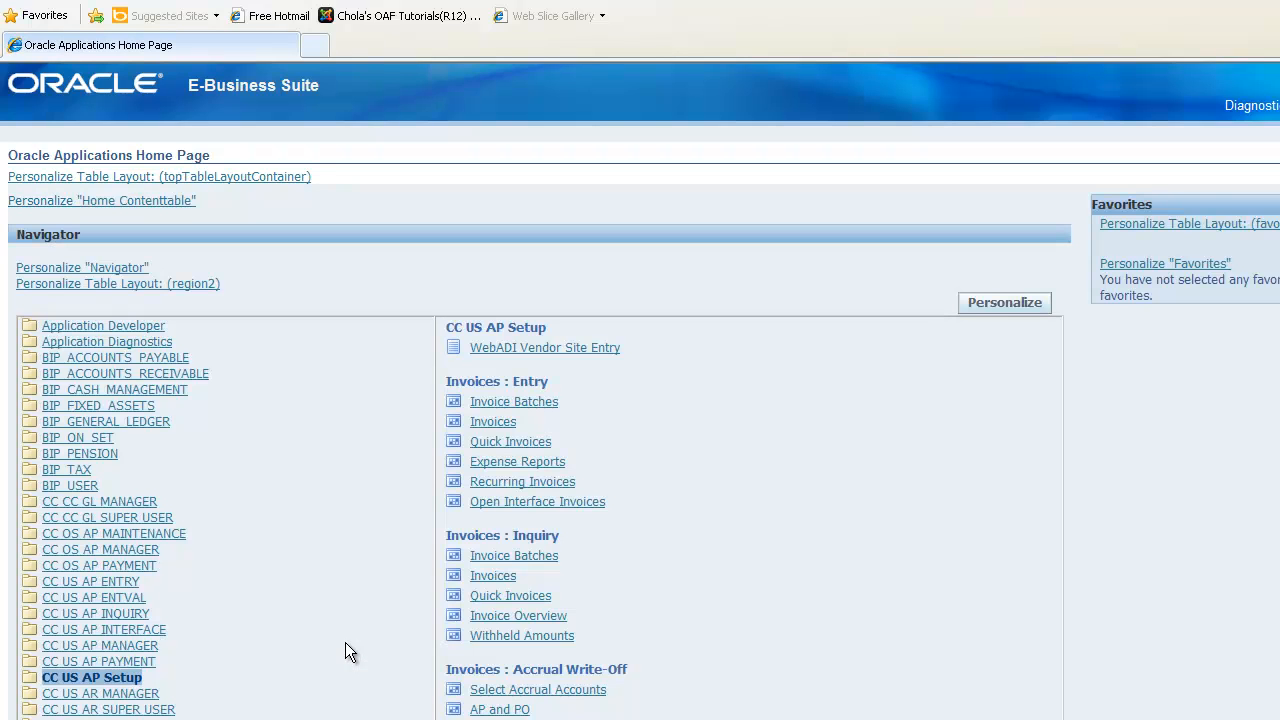
pyautogui.scroll(-4, 800, 610)
pyautogui.scroll(-2, 819, 613)
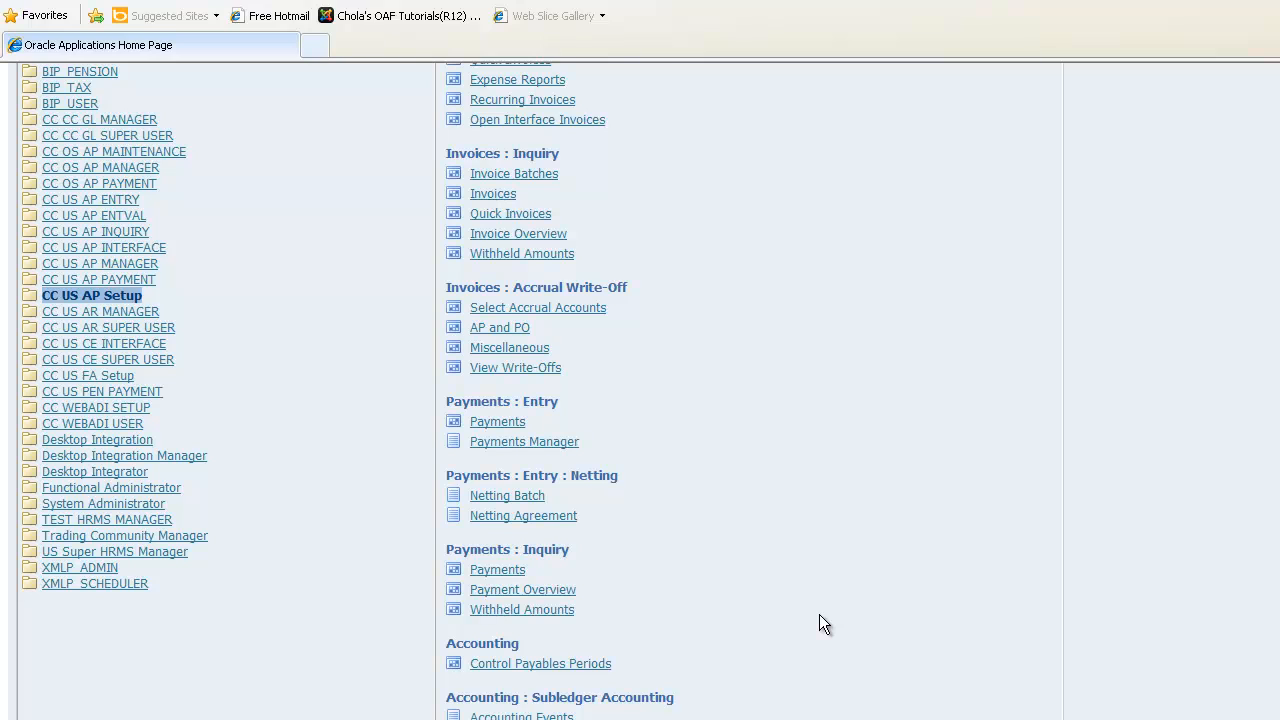
pyautogui.click(576, 446)
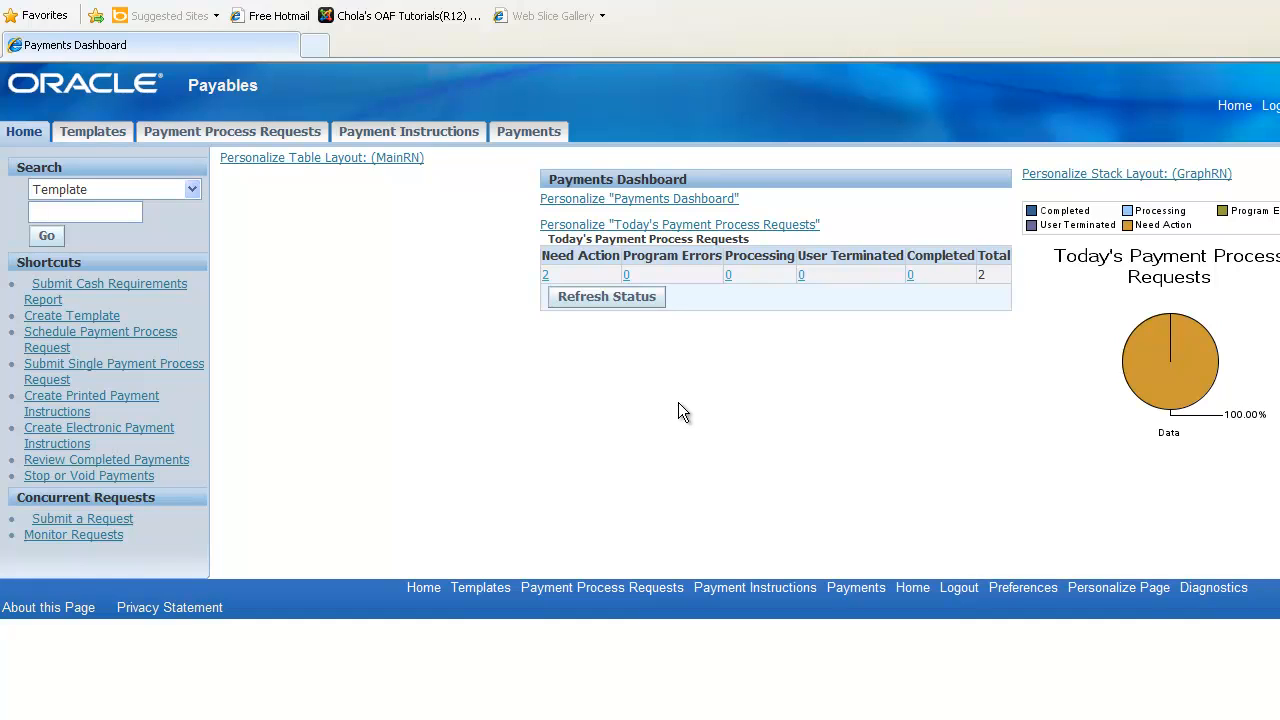
# - Open the Need Action payment process requests and start the action on the TEST SITE changes request
pyautogui.click(546, 276)
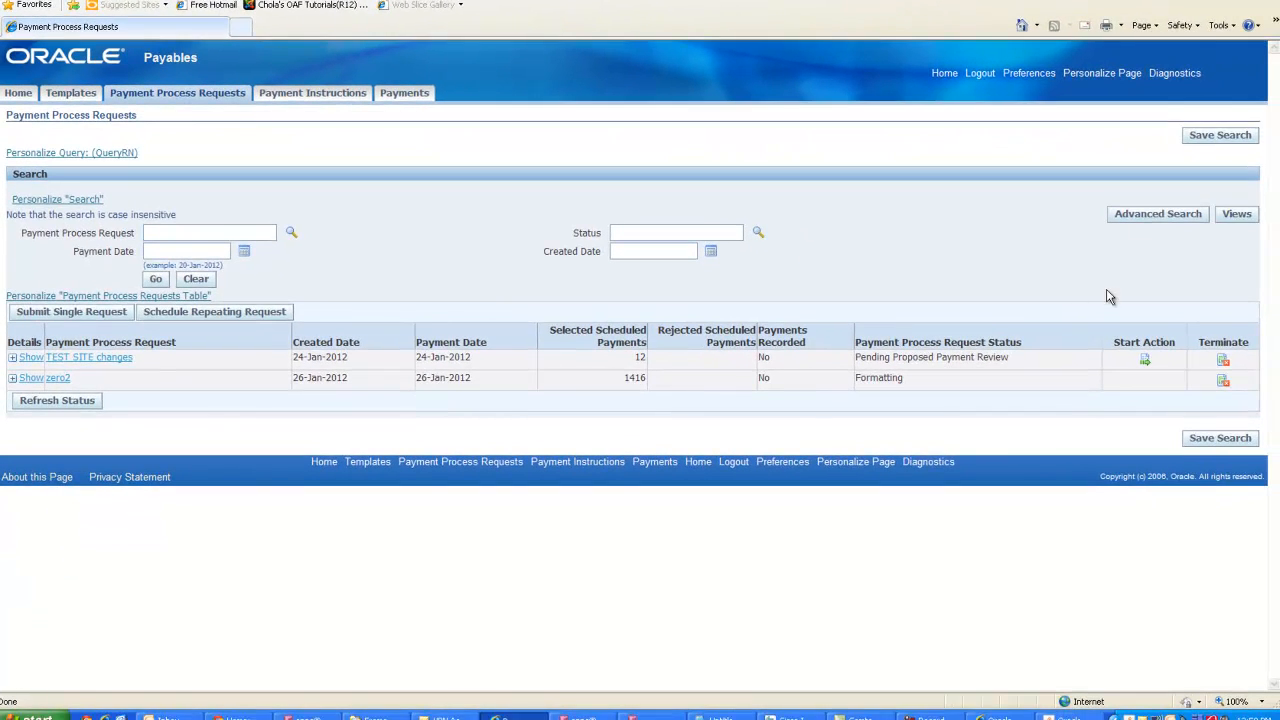
pyautogui.click(1145, 362)
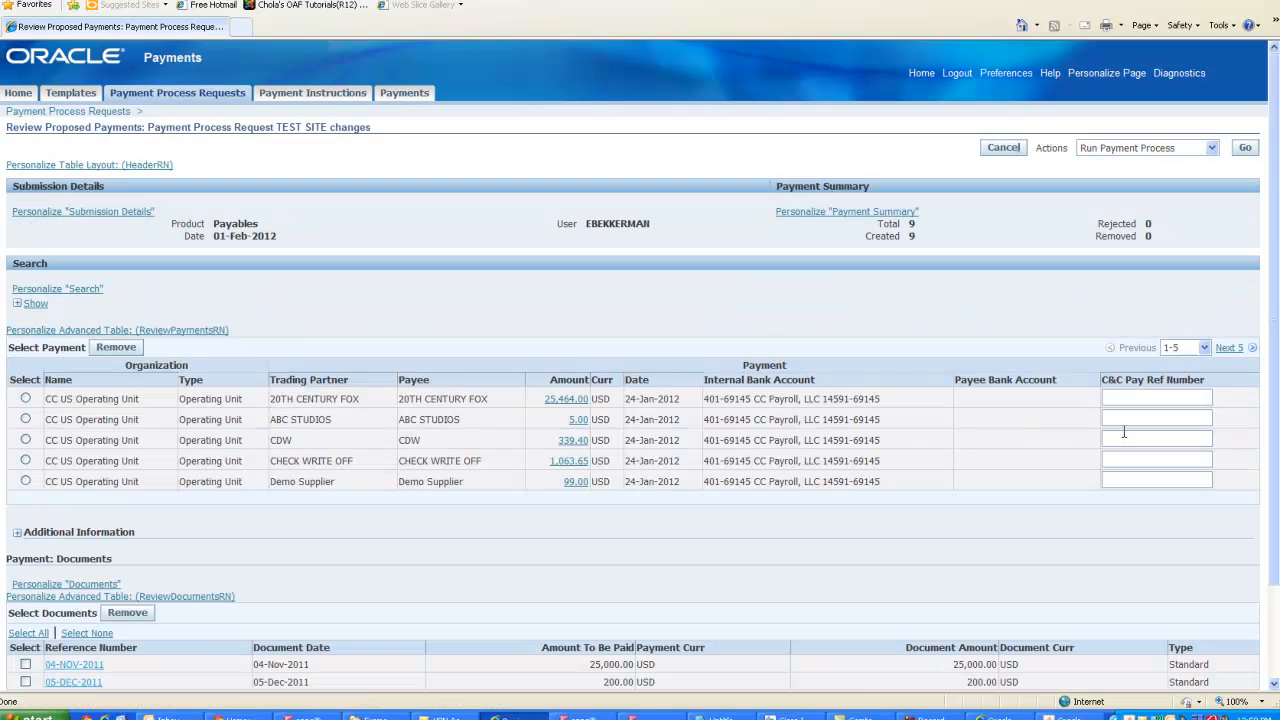
# - Select the 20TH CENTURY FOX payment and open personalization of its documents advanced table (ReviewDocumentsRN)
pyautogui.scroll(-2, 1123, 431)
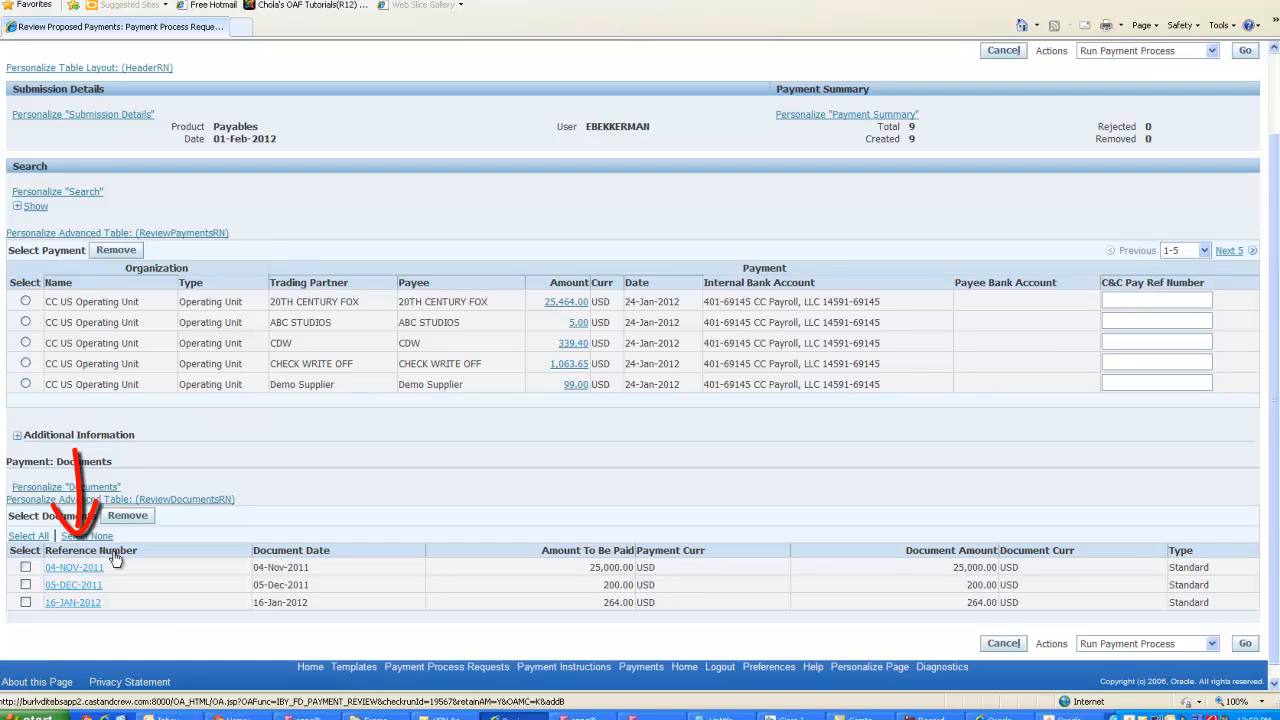
pyautogui.click(25, 302)
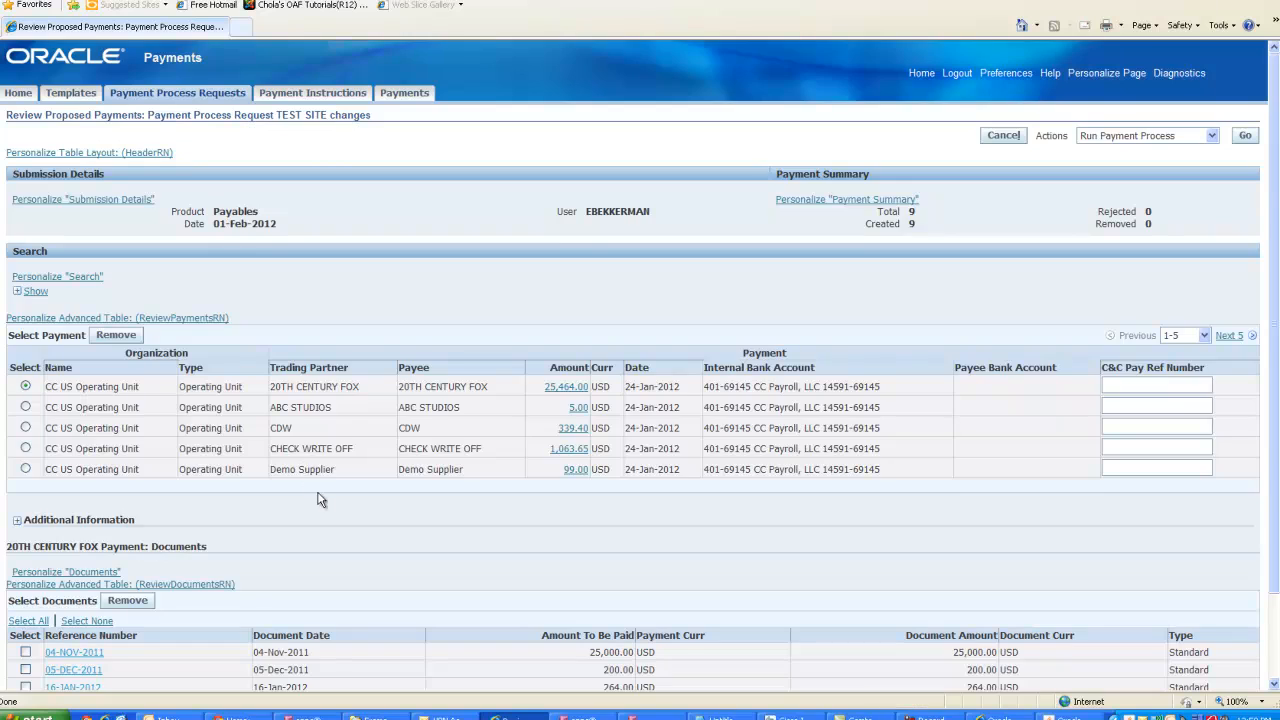
pyautogui.scroll(-2, 320, 500)
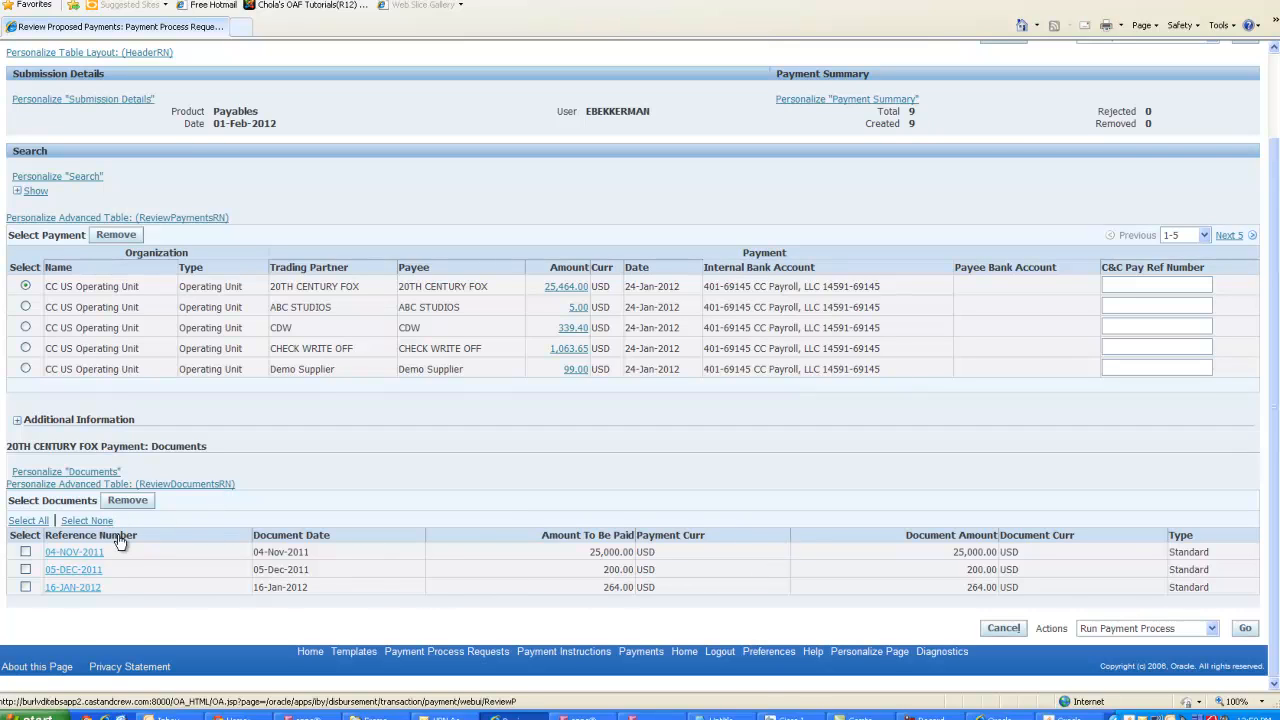
pyautogui.click(183, 489)
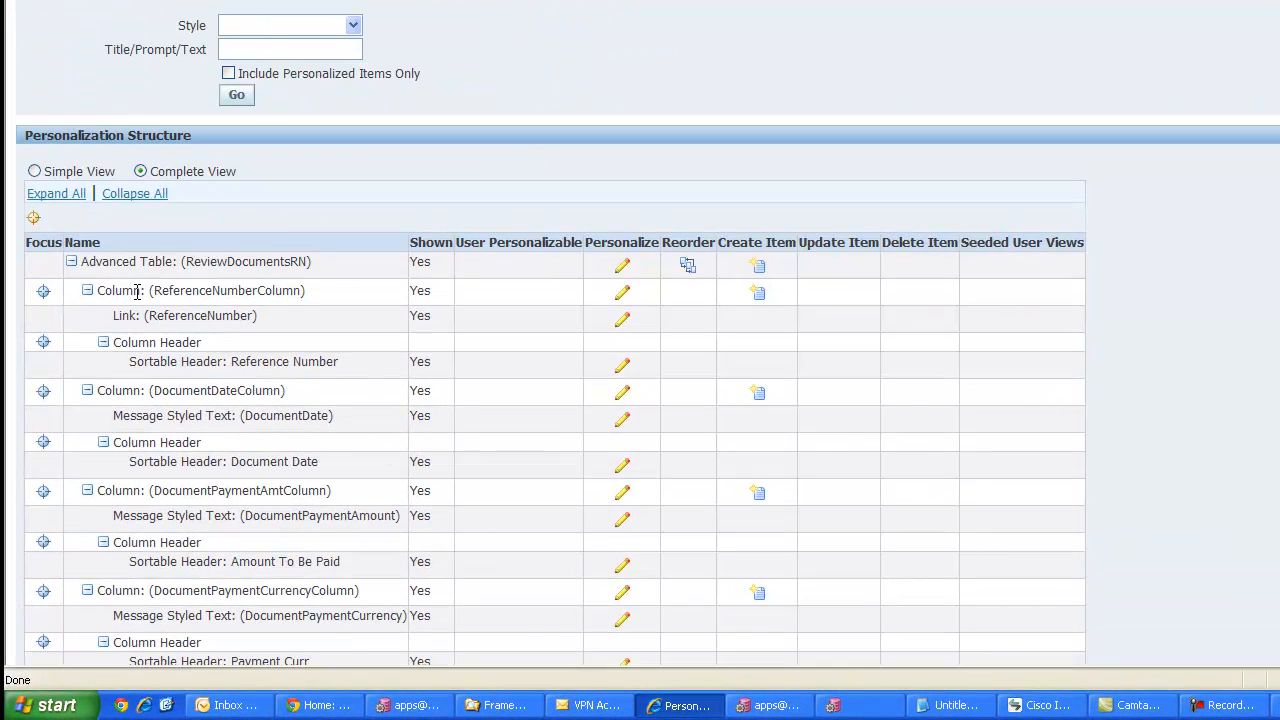
# - Open personalization of the Reference Number sortable header in the documents table structure
pyautogui.moveTo(151, 291); pyautogui.dragTo(273, 294)
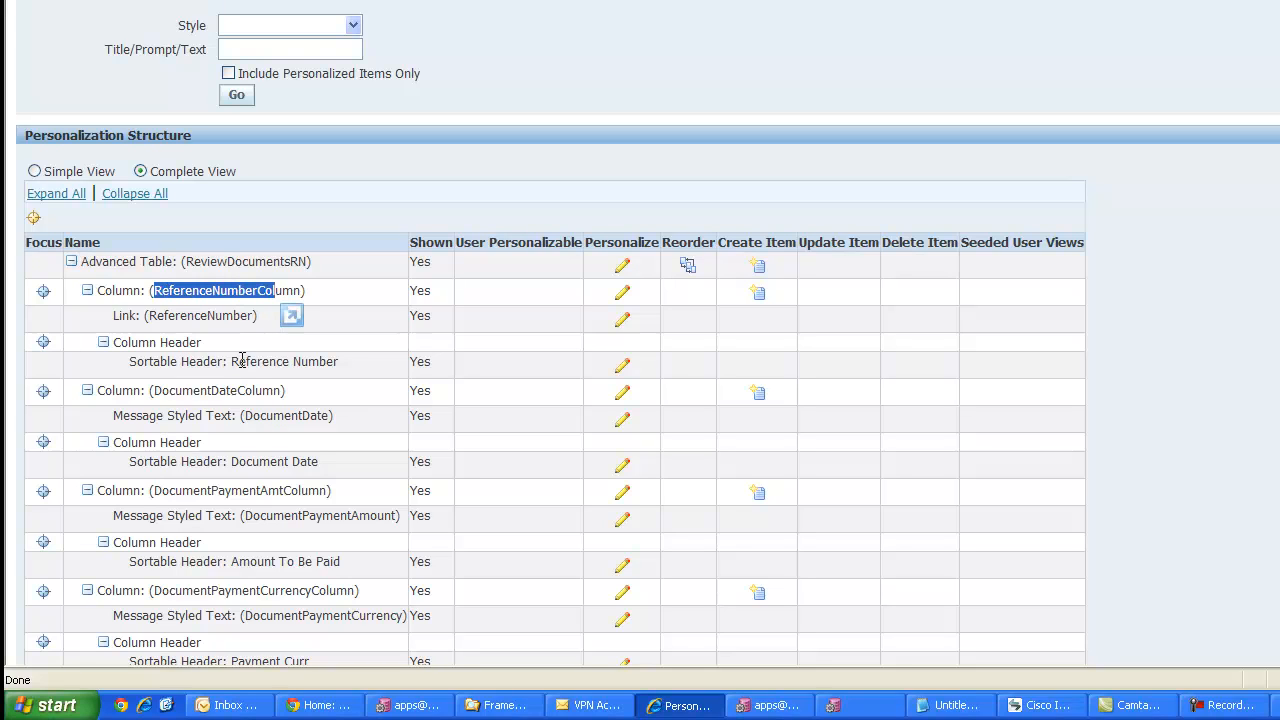
pyautogui.moveTo(231, 362); pyautogui.dragTo(317, 363)
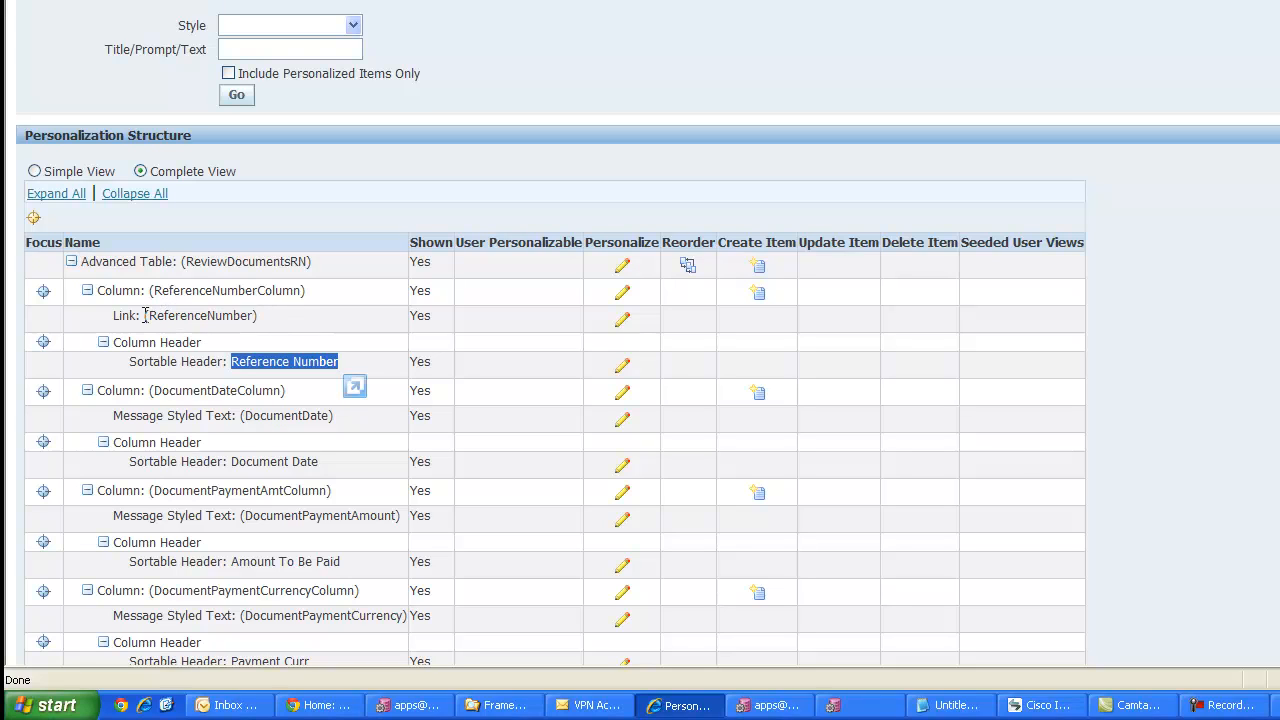
pyautogui.moveTo(145, 315); pyautogui.dragTo(255, 316)
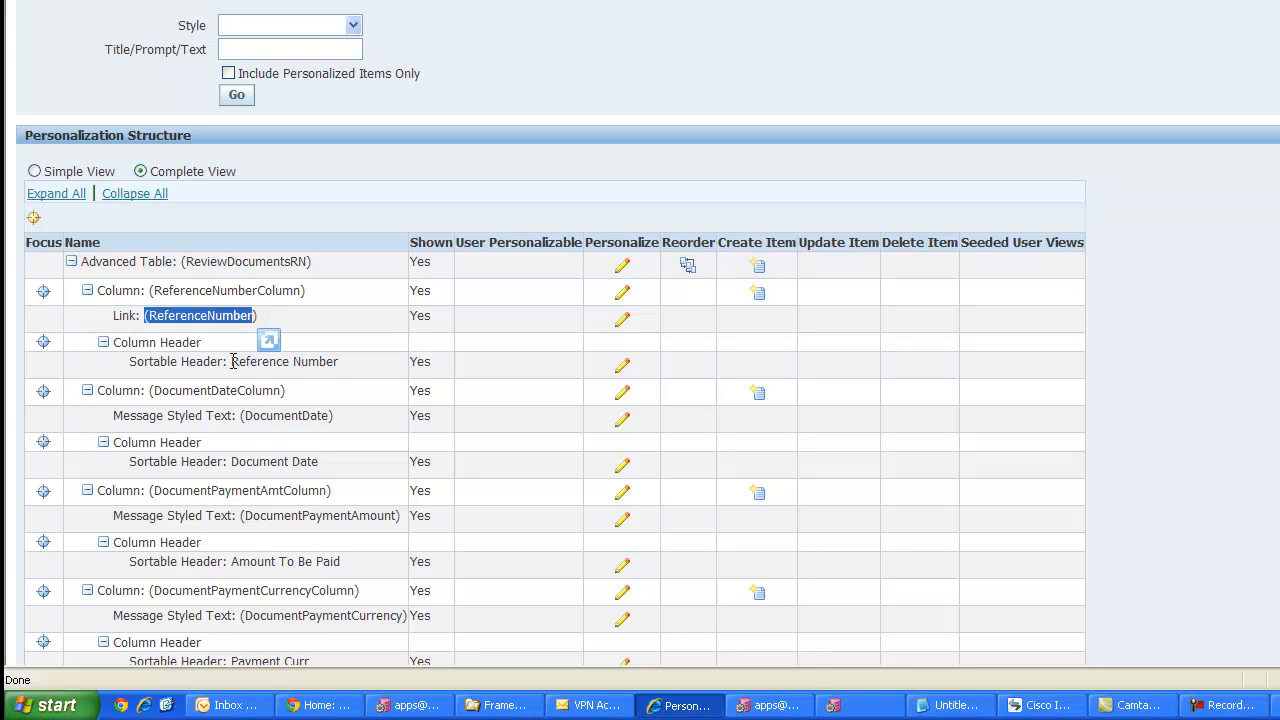
pyautogui.moveTo(232, 362); pyautogui.dragTo(338, 362)
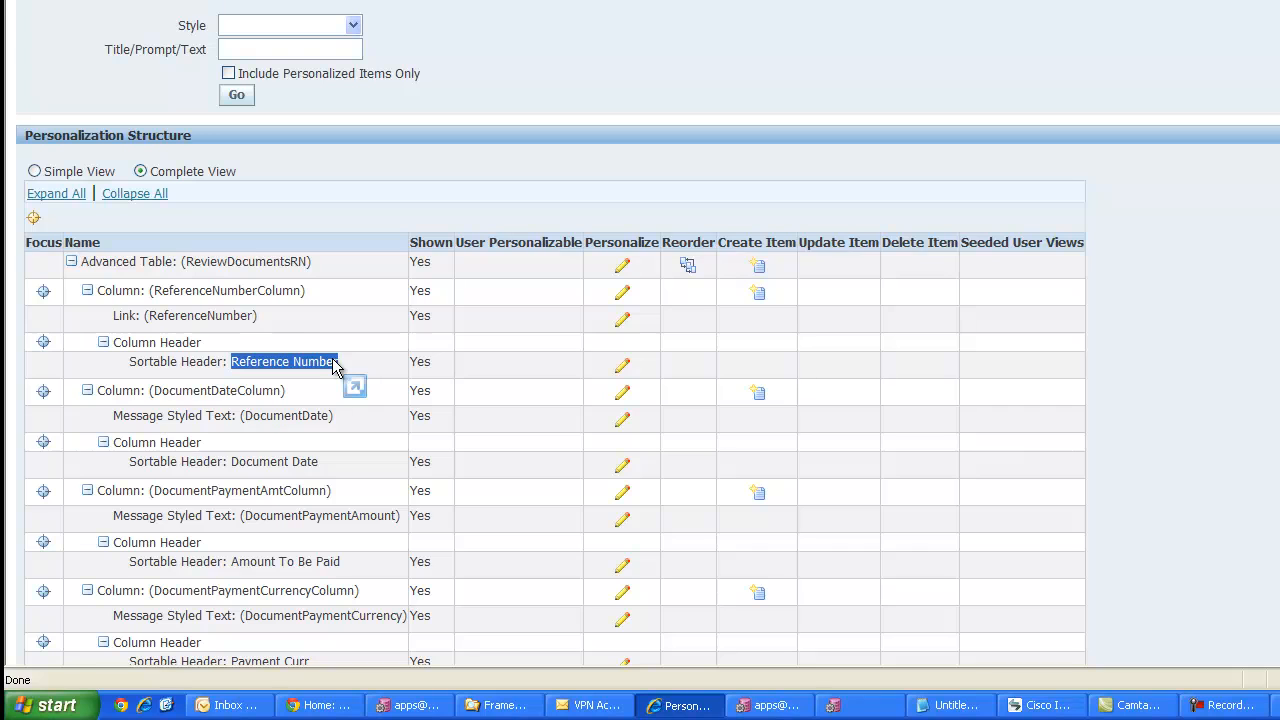
pyautogui.click(622, 366)
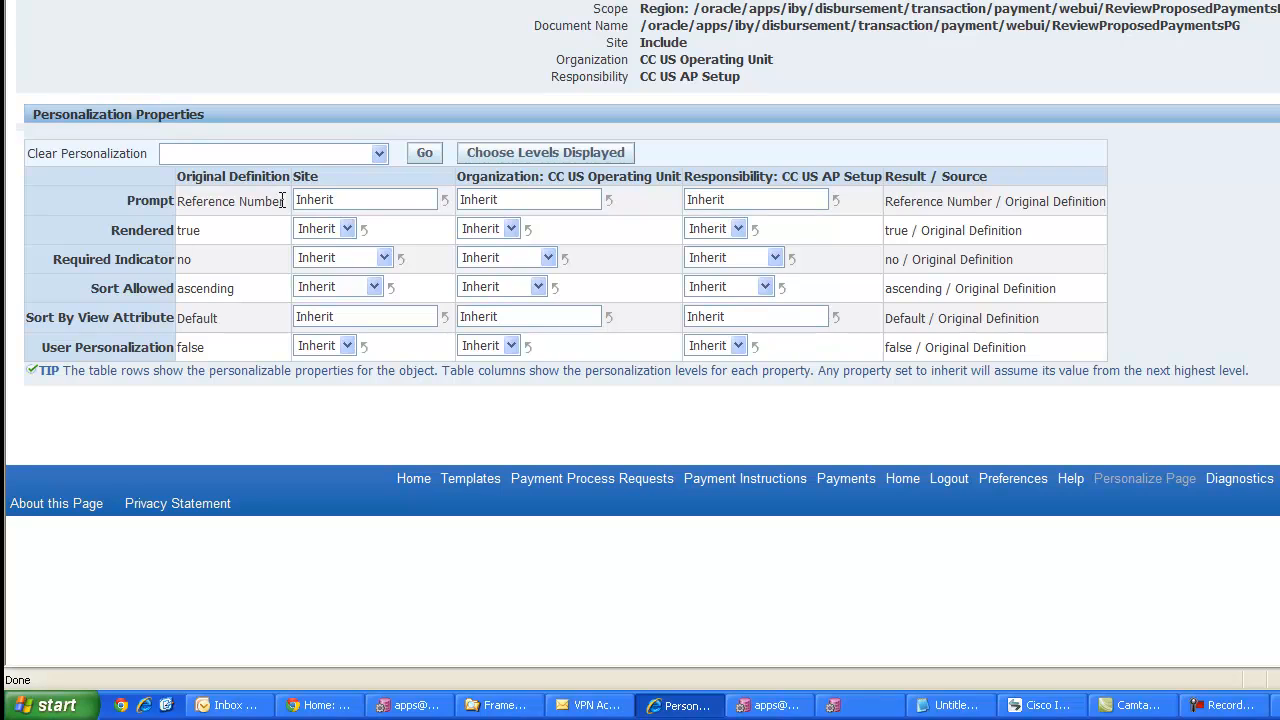
# - Set the Reference Number header's Site-level prompt to "Reference/Invoice Number"
pyautogui.moveTo(284, 201); pyautogui.dragTo(177, 201)
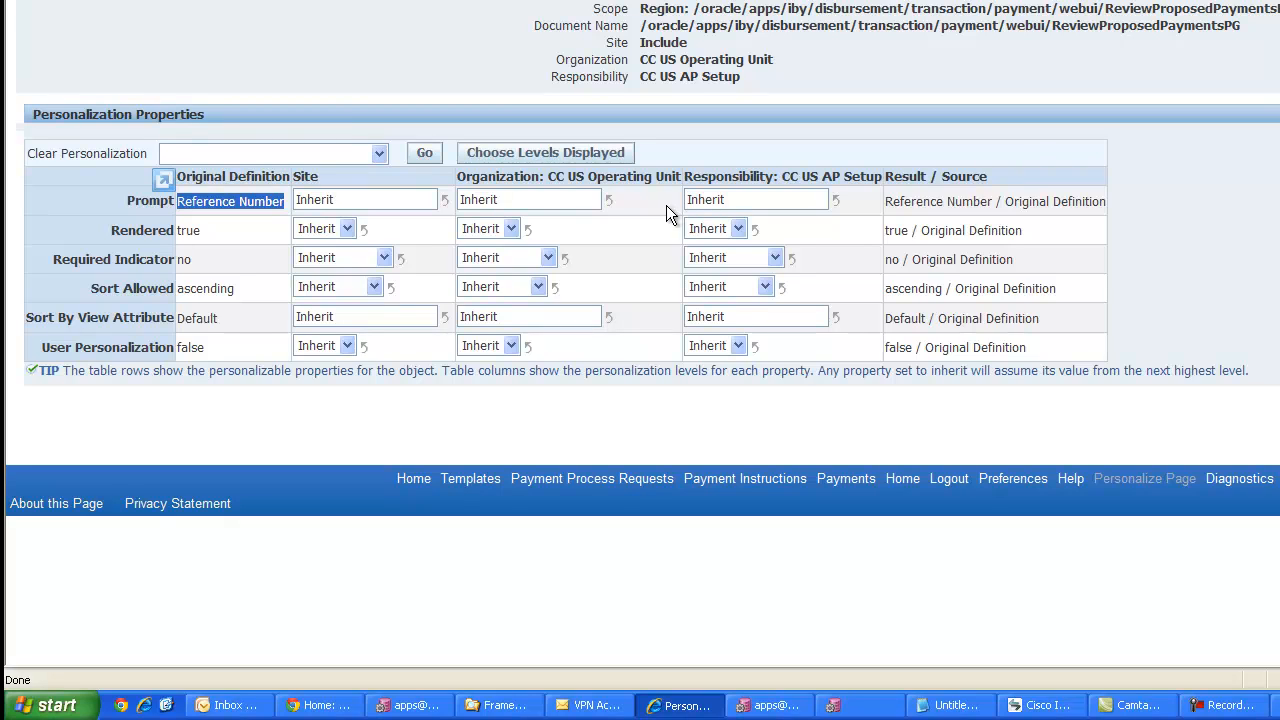
pyautogui.click(350, 198)
pyautogui.moveTo(350, 198); pyautogui.dragTo(294, 194)
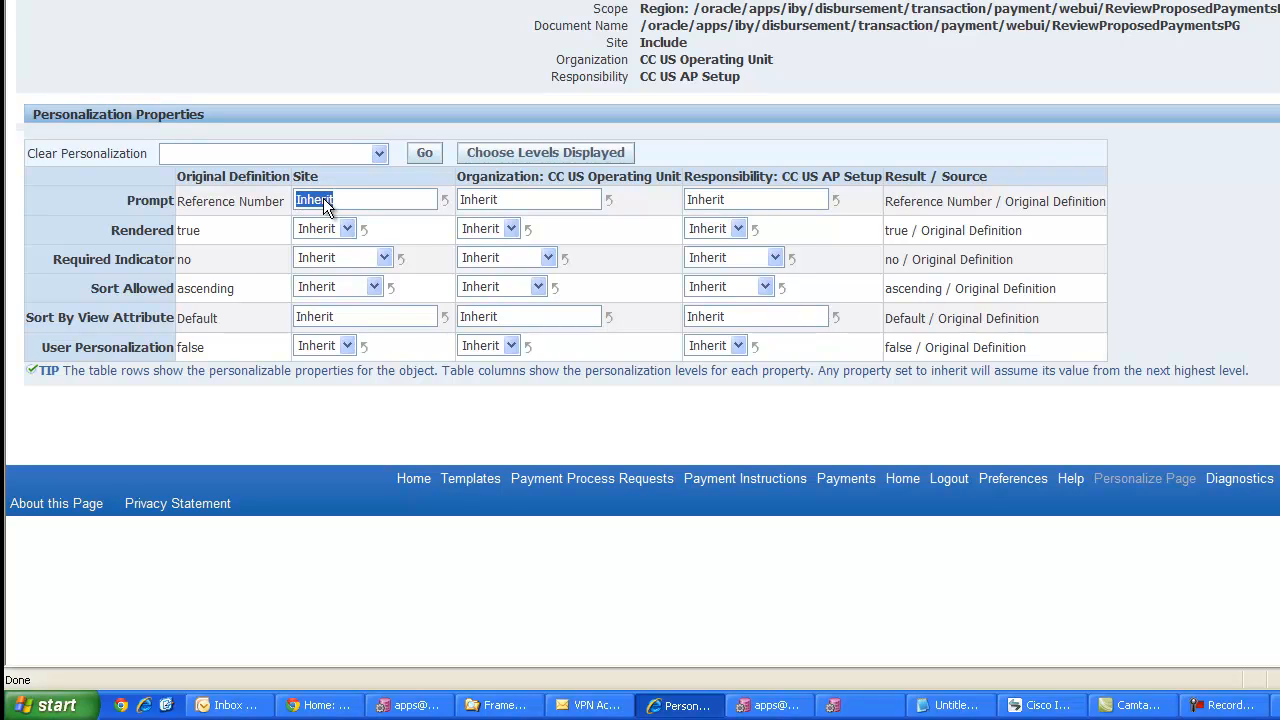
pyautogui.write('Refe')
pyautogui.write('rence Num')
pyautogui.write('ber/')
pyautogui.press('Left')
pyautogui.press('Left')
pyautogui.press('Left')
pyautogui.press('Left')
pyautogui.press('Left')
pyautogui.press('Left')
pyautogui.press('Left')
pyautogui.write('/Invoice')
pyautogui.press('End')
pyautogui.press('BackSpace')
pyautogui.press('Tab')
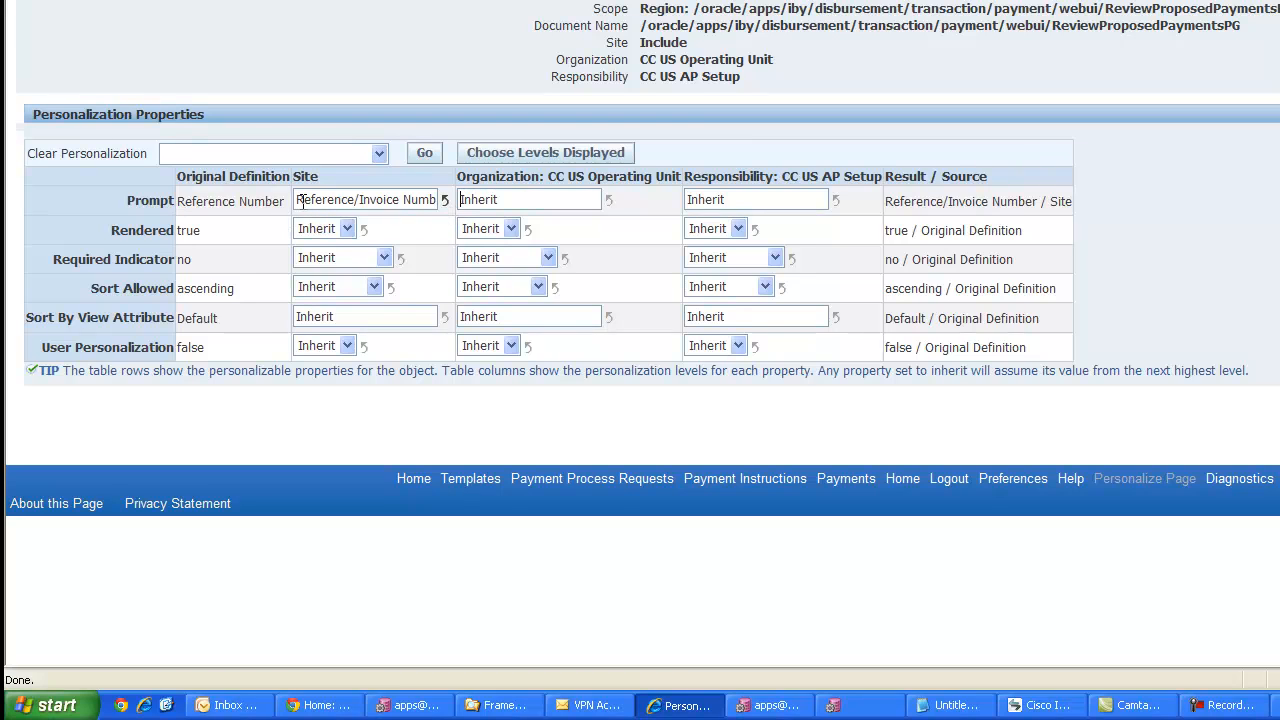
# - Reset the Site-level prompt and paste "Reference/Invoice Number" back in
pyautogui.moveTo(303, 200); pyautogui.dragTo(582, 194)
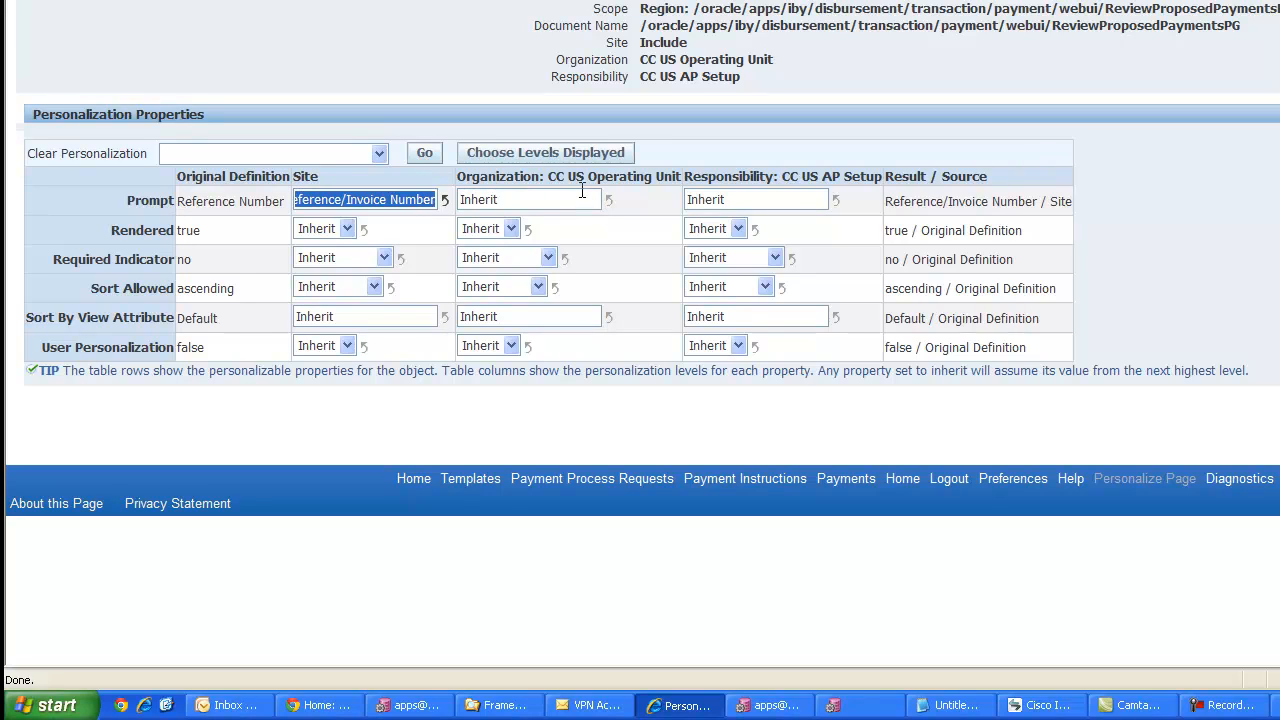
pyautogui.click(445, 200)
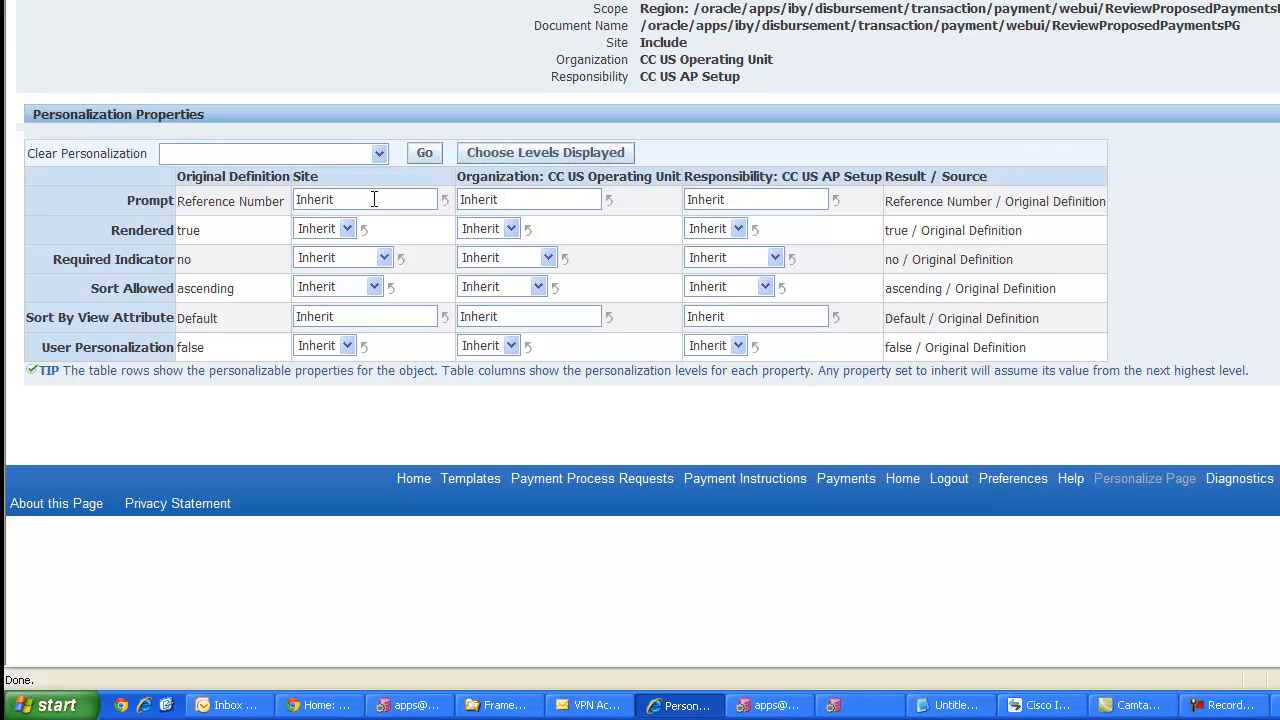
pyautogui.moveTo(374, 199); pyautogui.dragTo(40, 212)
pyautogui.write('Reference/Invoice Number')
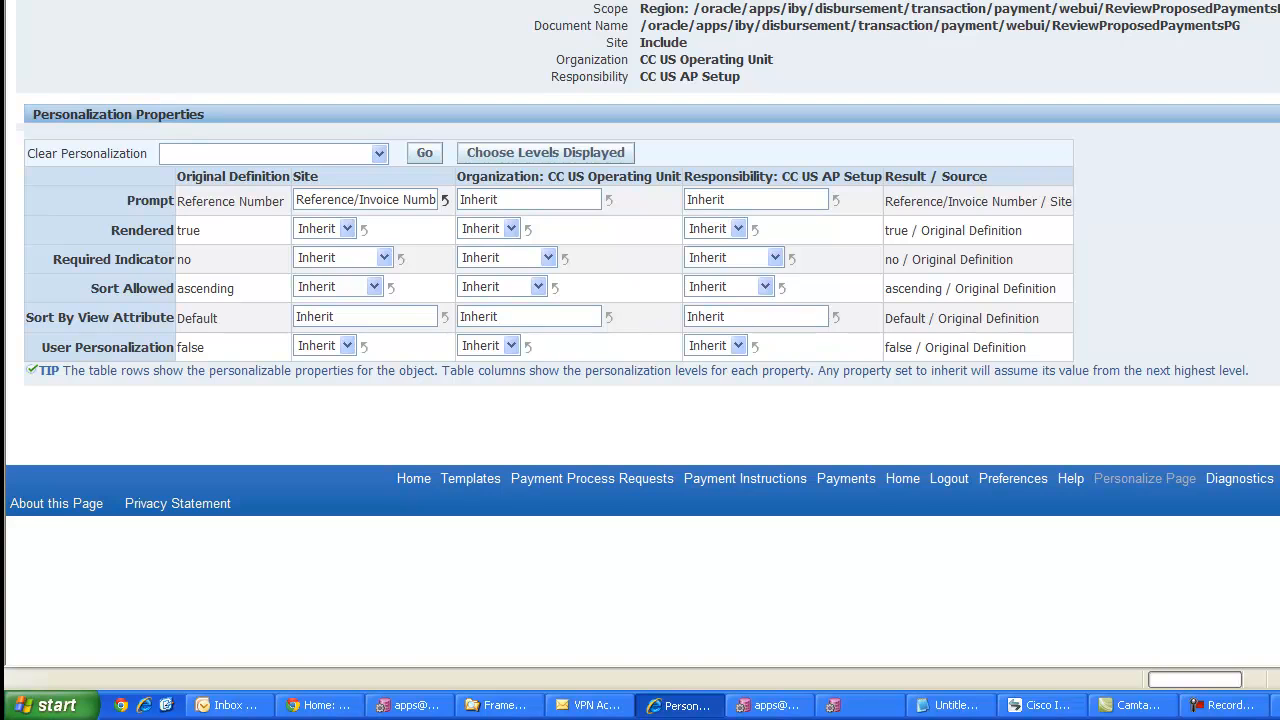
# - Return to the application and page to the next set of payments
pyautogui.scroll(-6, 406, 400)
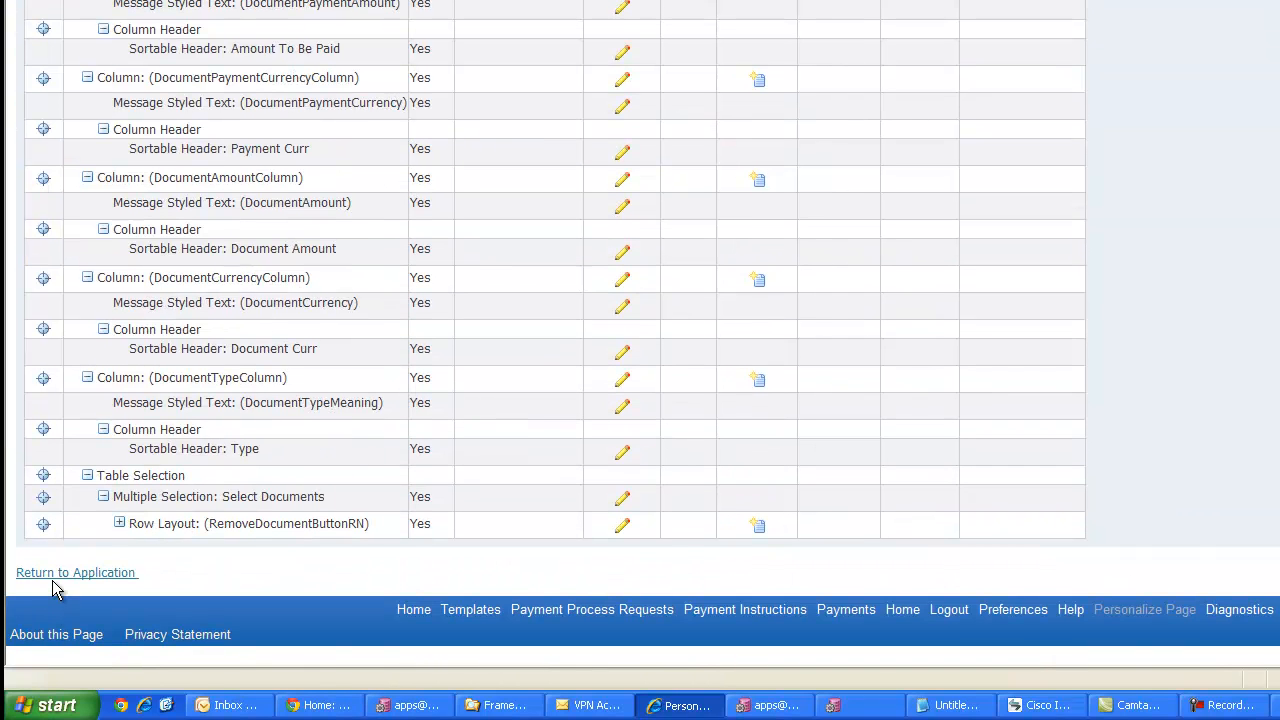
pyautogui.click(58, 574)
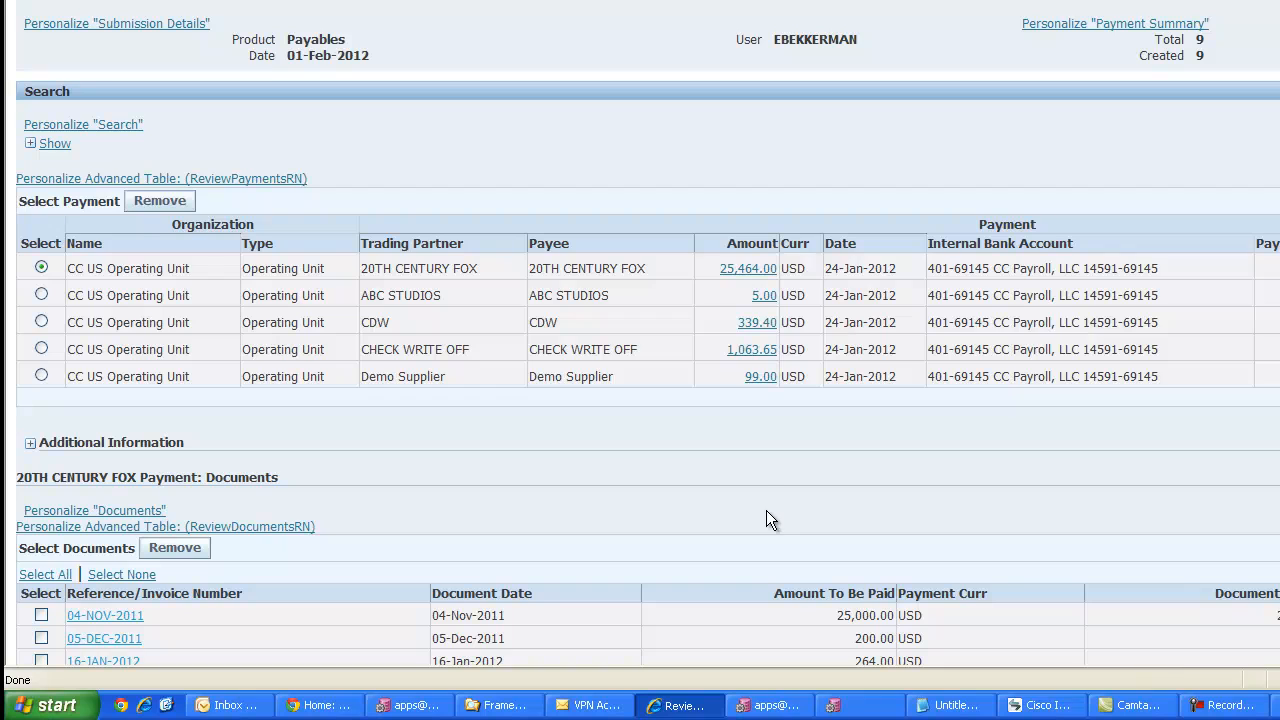
pyautogui.scroll(-3, 758, 489)
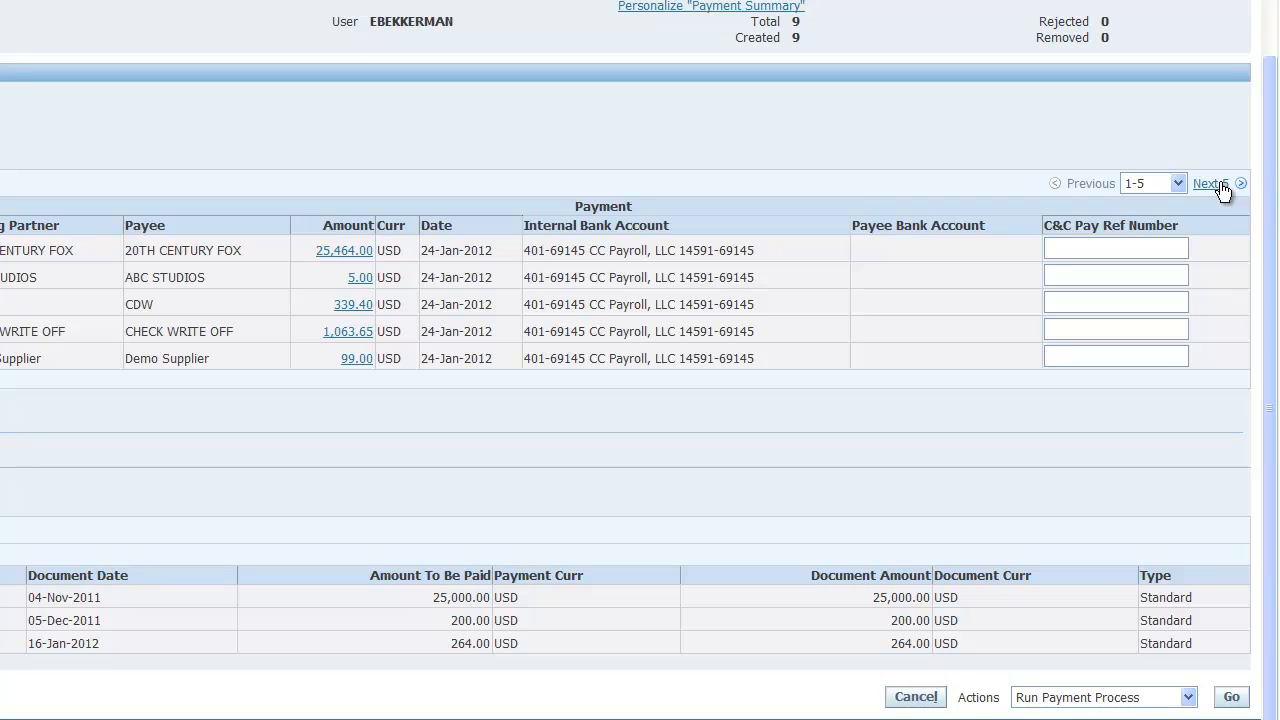
pyautogui.click(1211, 184)
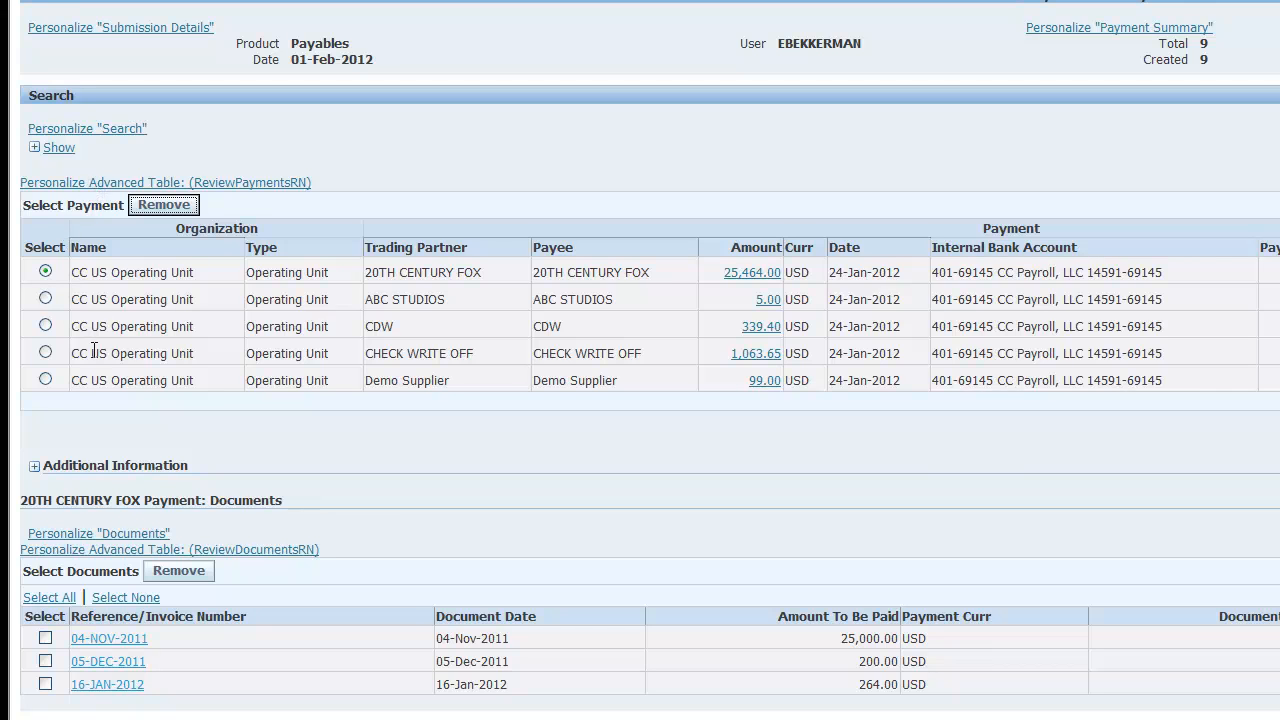
# - Open personalization of the payments advanced table (ReviewPaymentsRN) itself
pyautogui.click(247, 185)
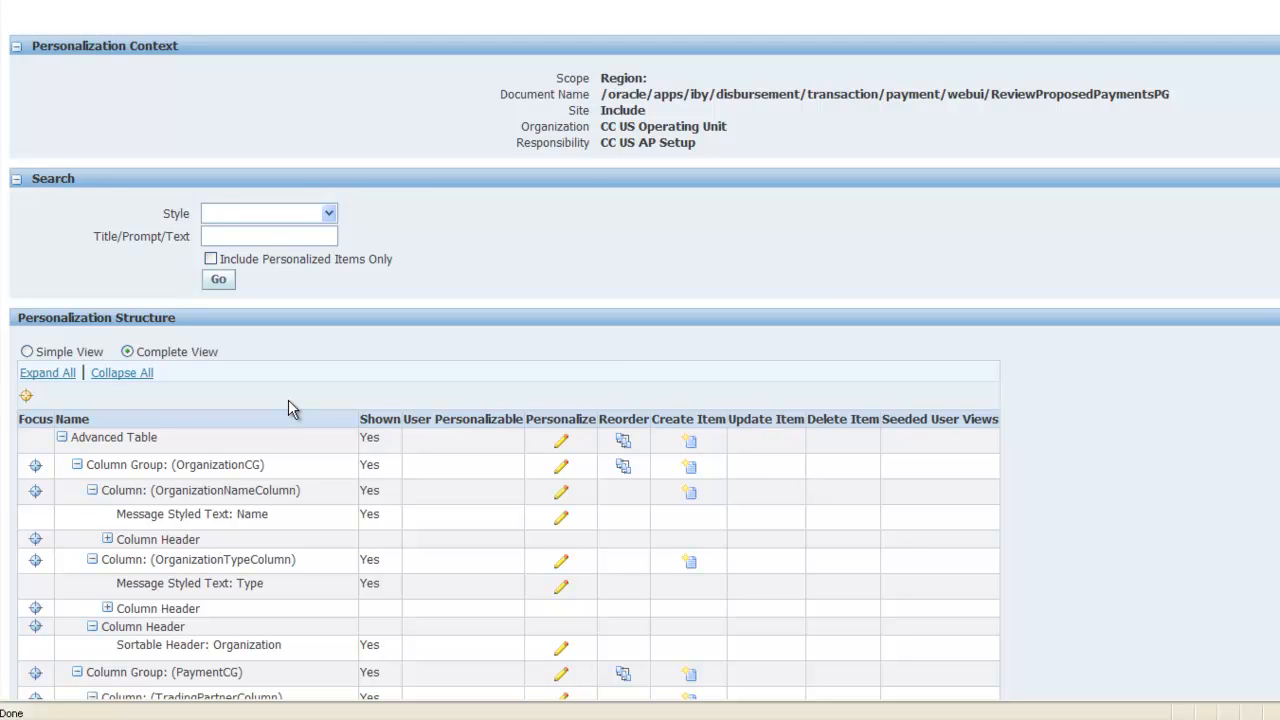
pyautogui.scroll(-1, 288, 408)
pyautogui.scroll(-2, 282, 480)
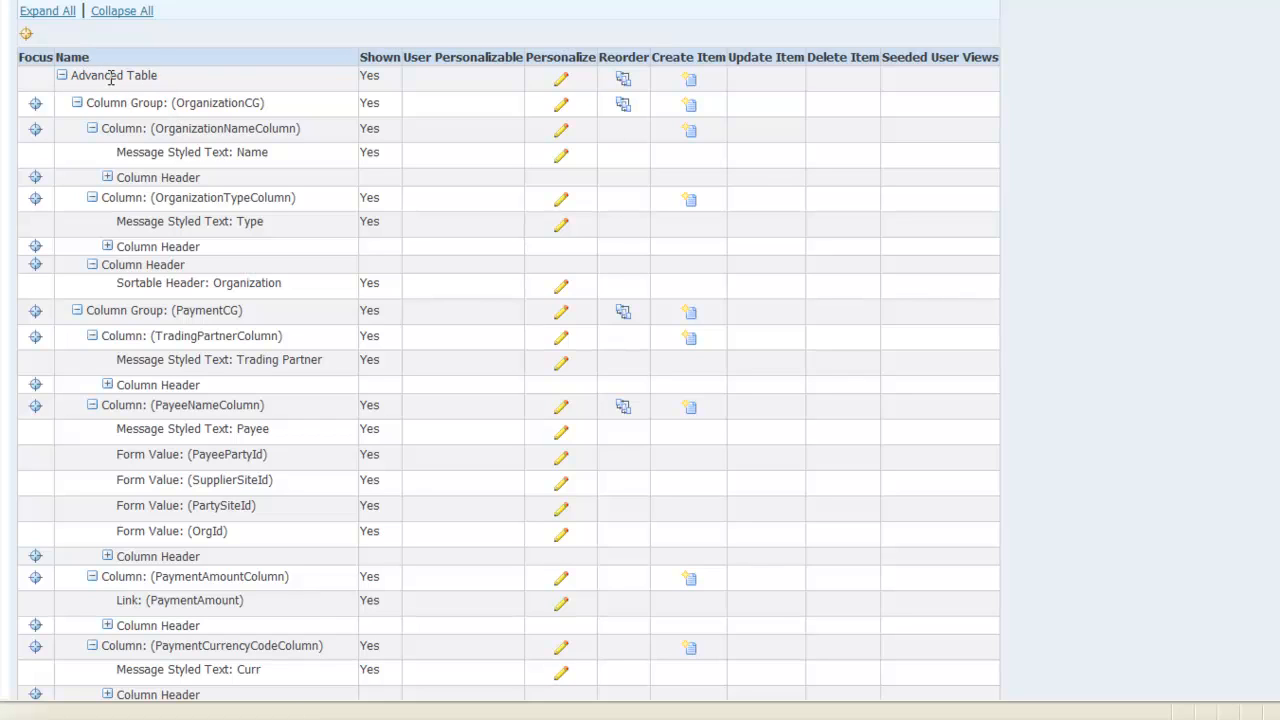
pyautogui.moveTo(70, 76); pyautogui.dragTo(143, 85)
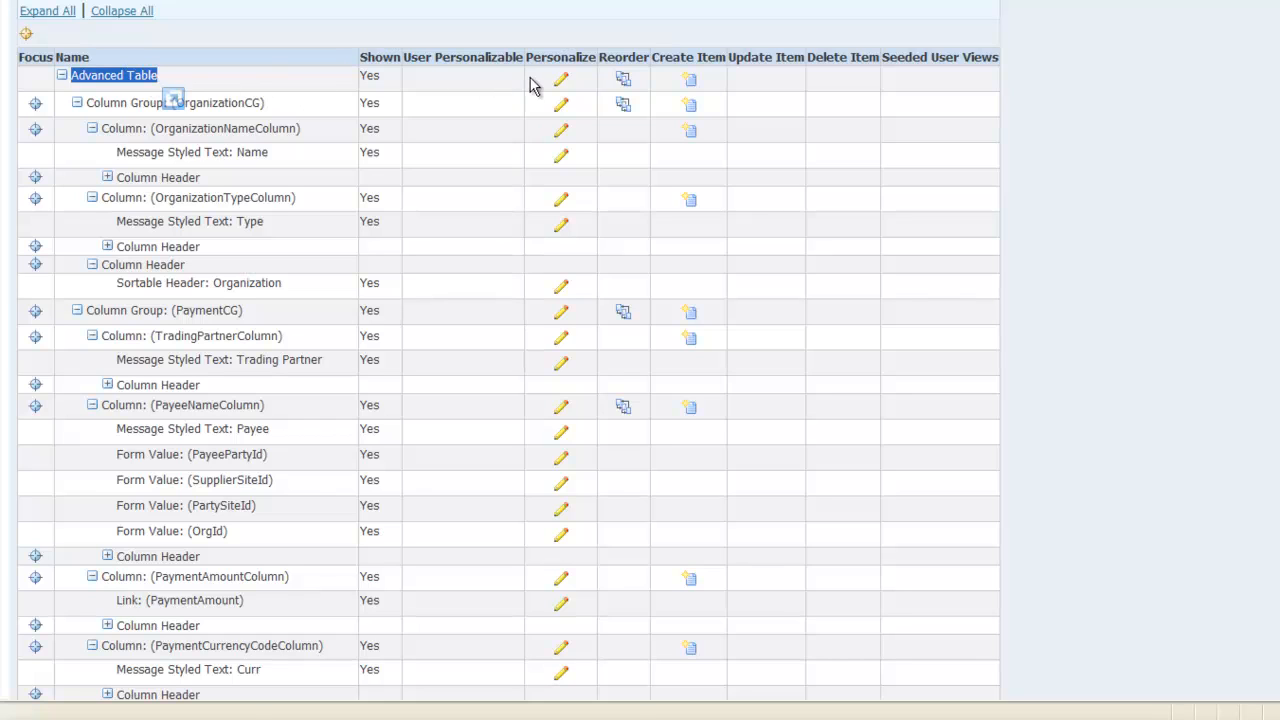
pyautogui.click(562, 81)
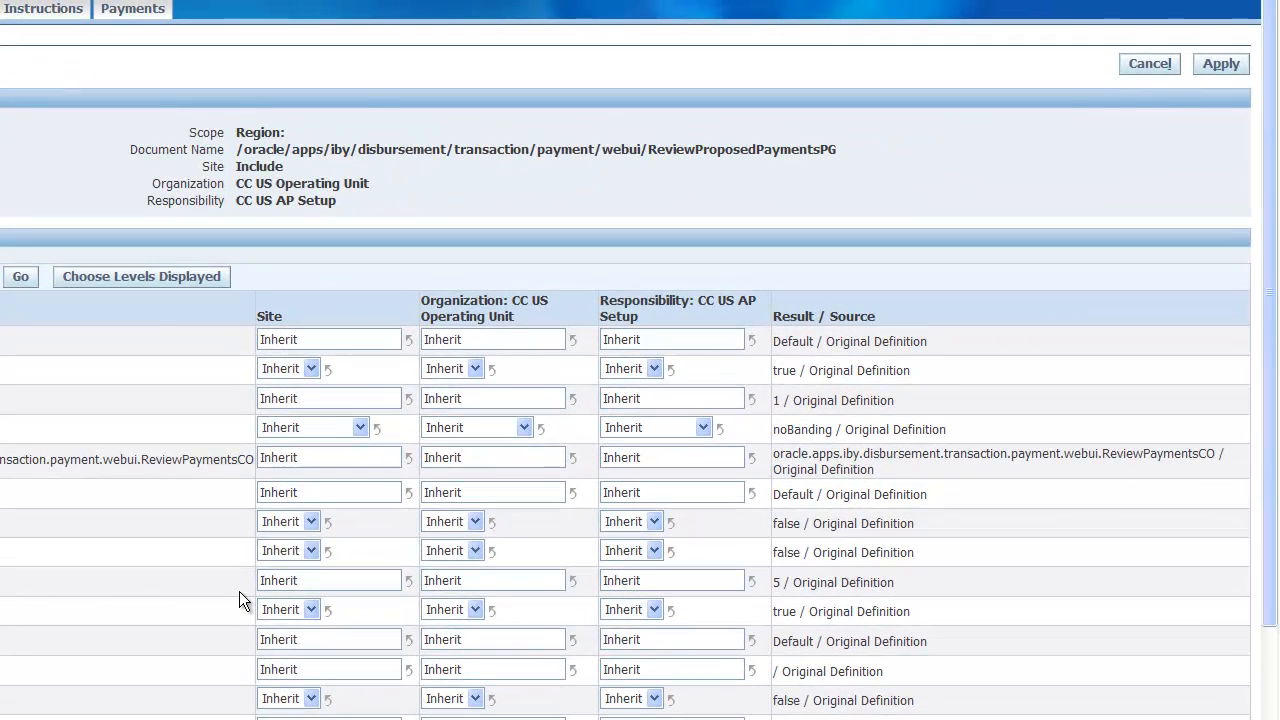
# - Set the payments table's Site-level Records Displayed to 10 and apply
pyautogui.moveTo(343, 580); pyautogui.dragTo(69, 588)
pyautogui.write('10')
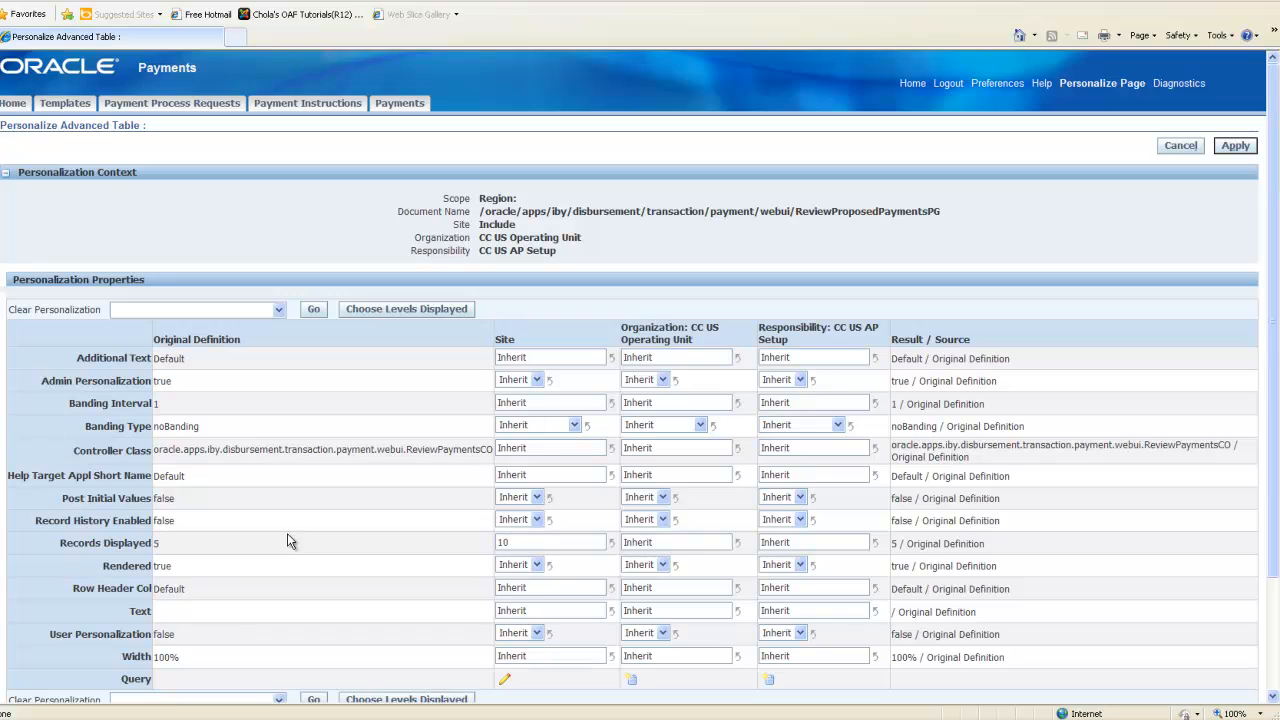
pyautogui.press('Tab')
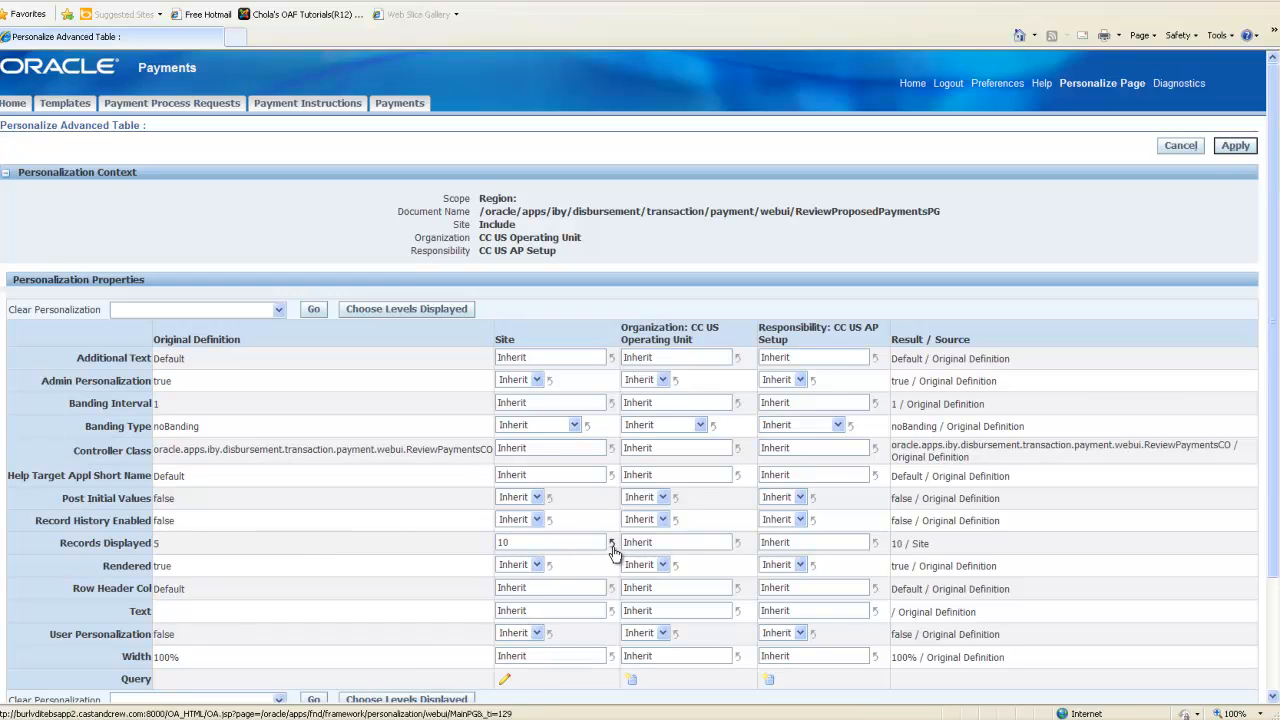
pyautogui.click(1234, 146)
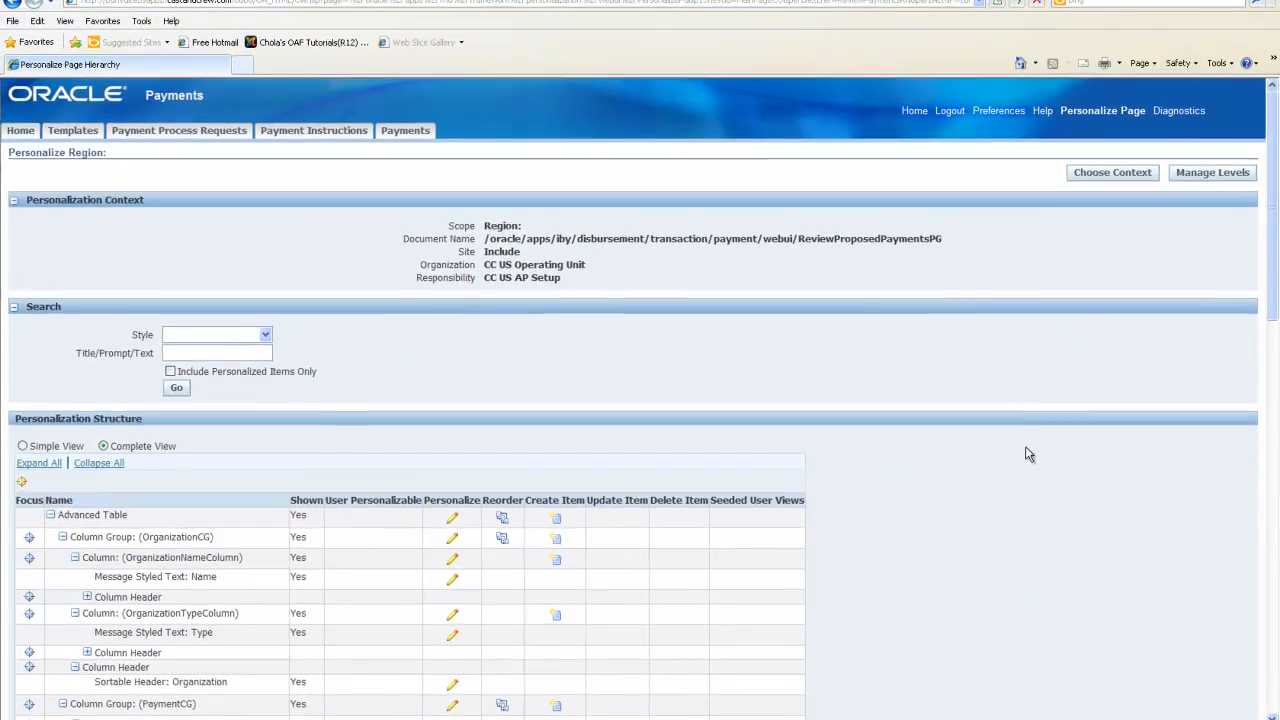
# - Return to the application from the personalization structure
pyautogui.scroll(-10, 1026, 451)
pyautogui.scroll(-3, 150, 658)
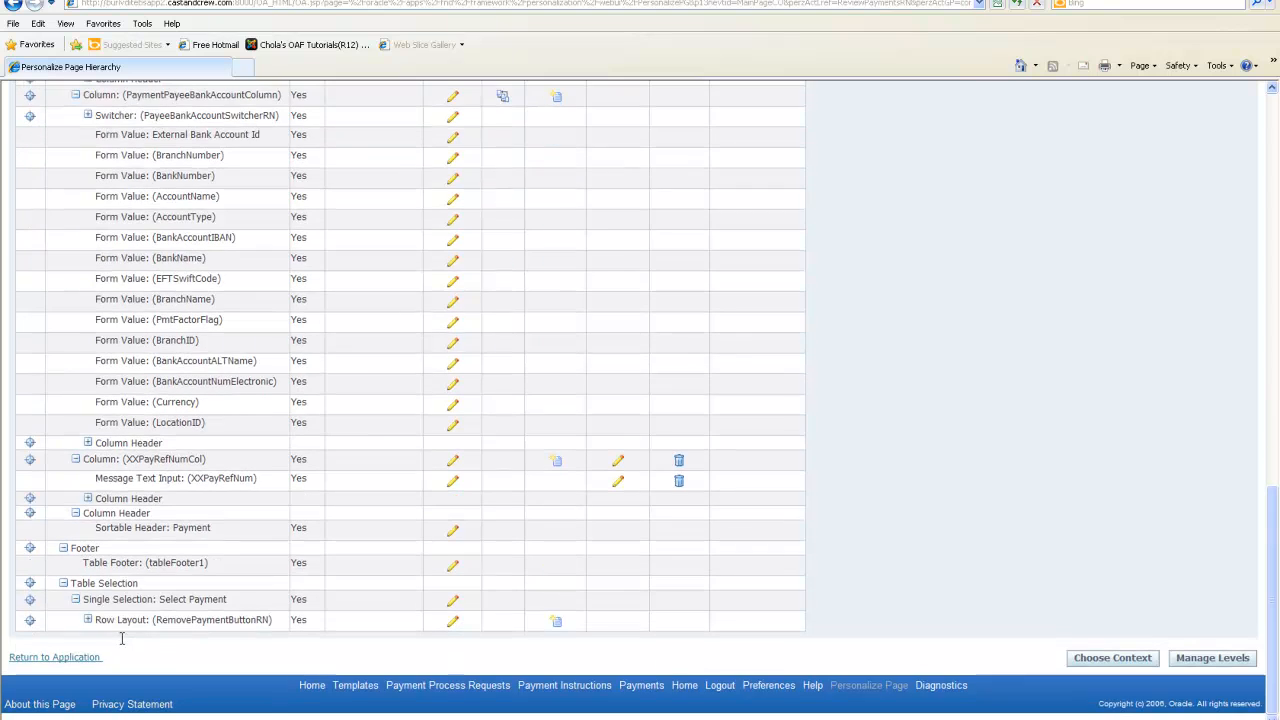
pyautogui.click(82, 658)
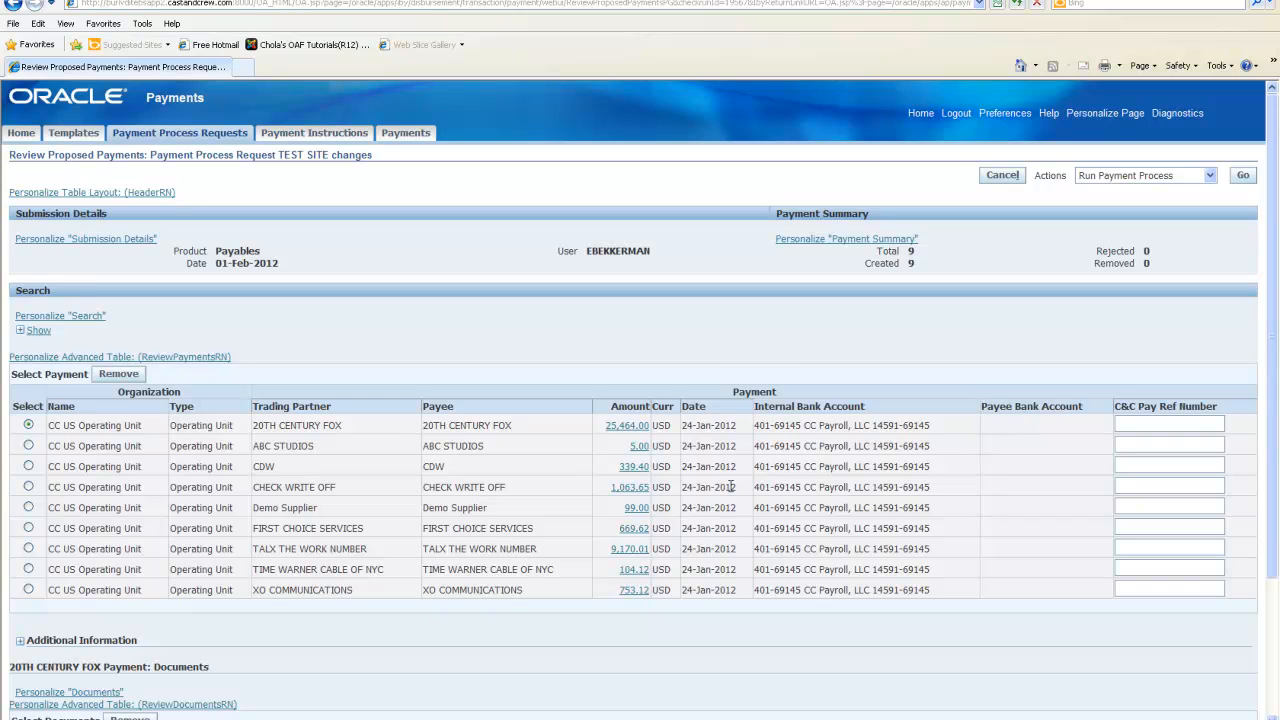
# - Open personalization of the PaymentPayeeBankAccountColumn in the payments advanced table
pyautogui.click(188, 360)
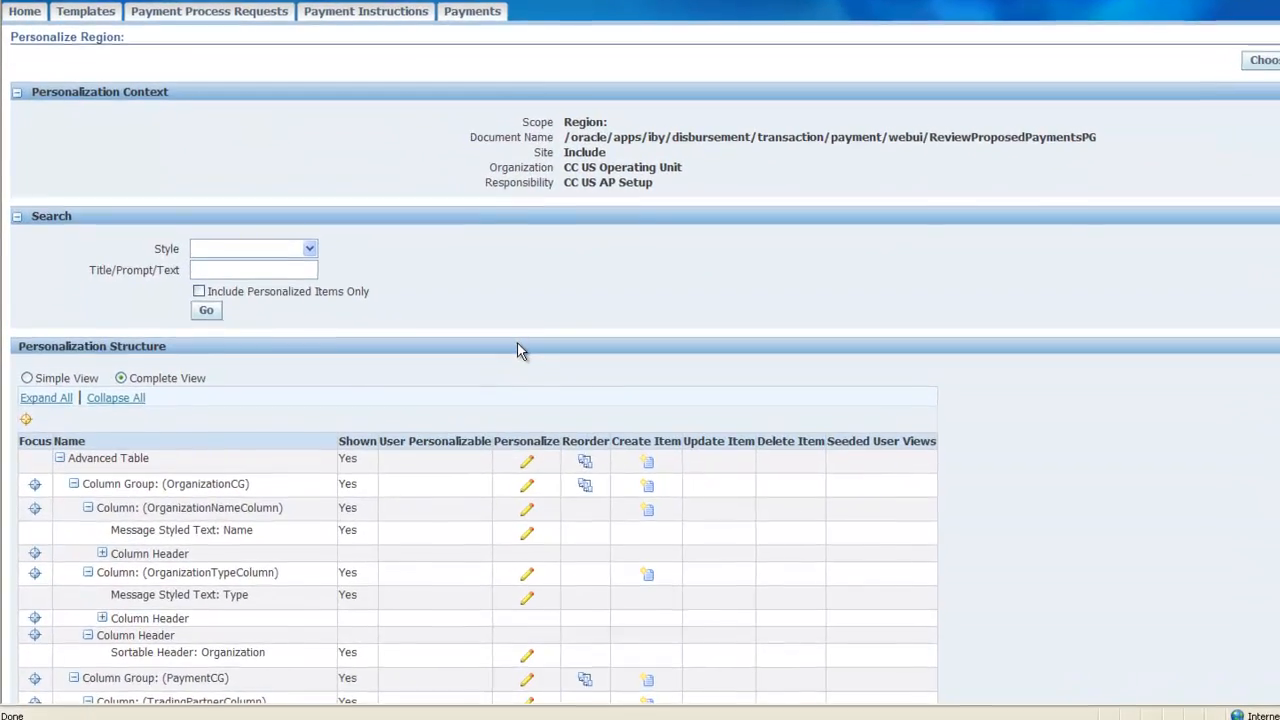
pyautogui.scroll(-5, 447, 427)
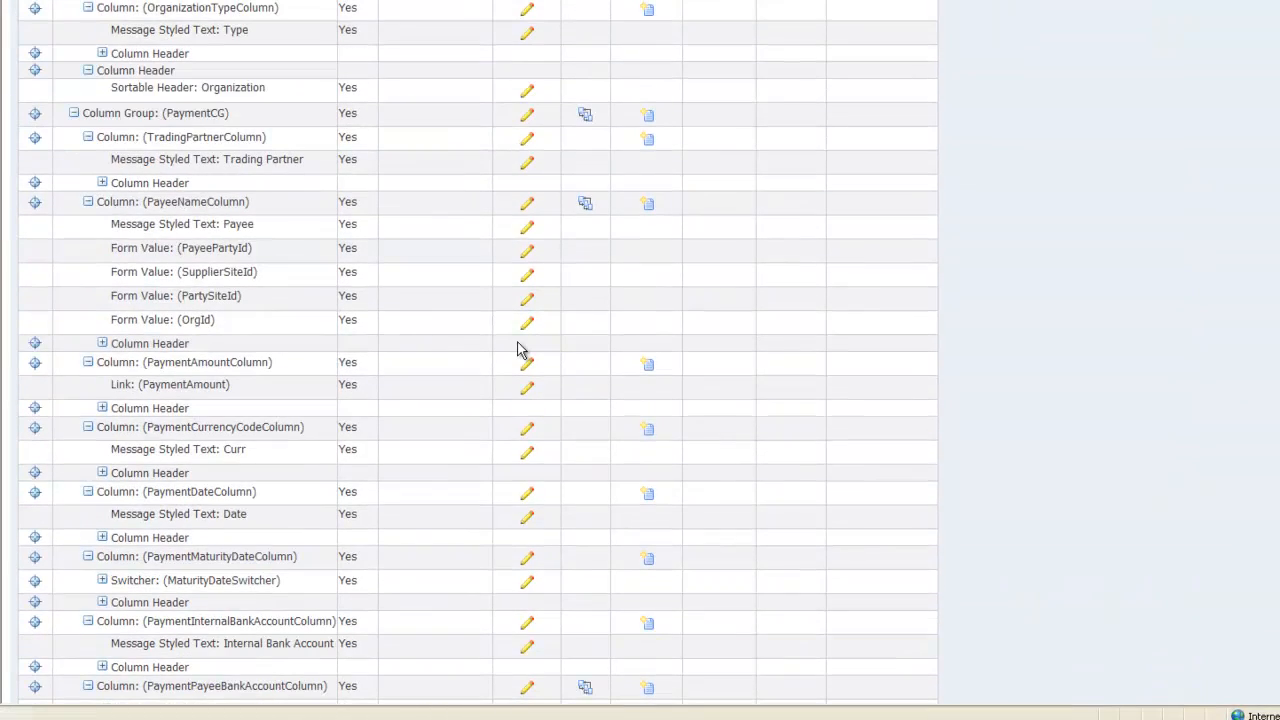
pyautogui.scroll(-2, 520, 349)
pyautogui.scroll(-6, 520, 349)
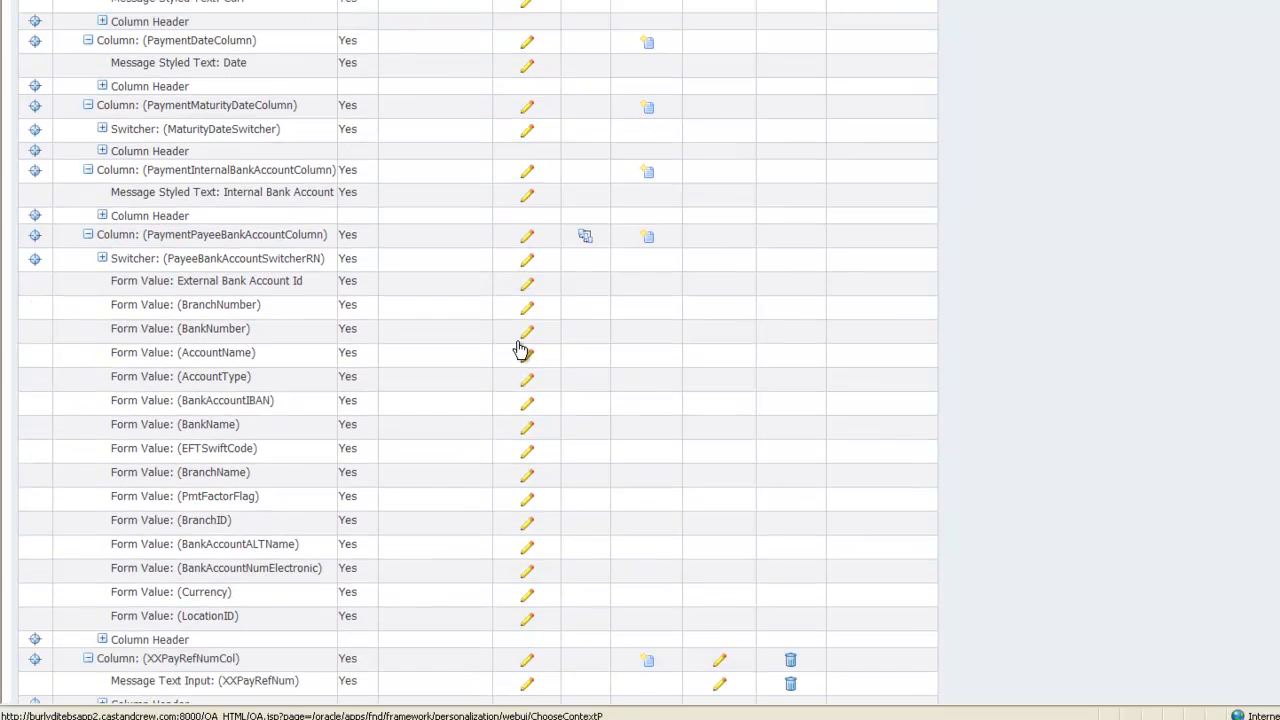
pyautogui.scroll(-2, 520, 349)
pyautogui.scroll(4, 490, 320)
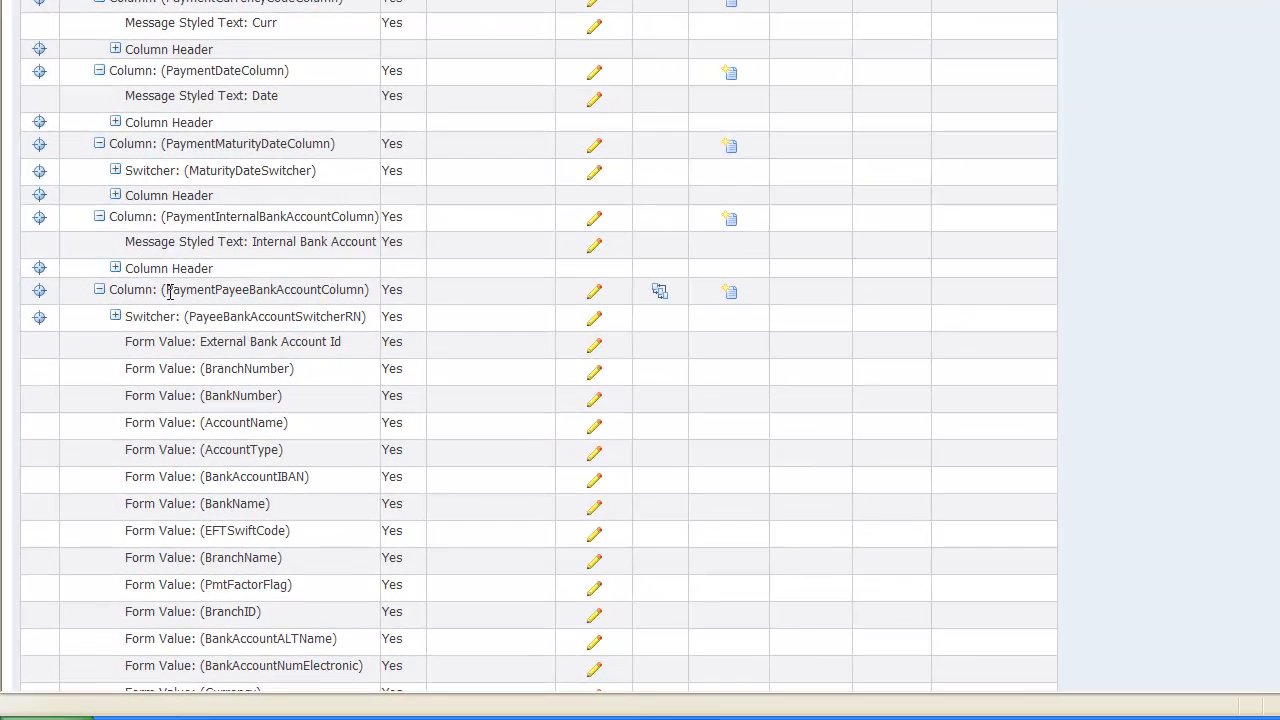
pyautogui.moveTo(157, 318); pyautogui.dragTo(371, 301)
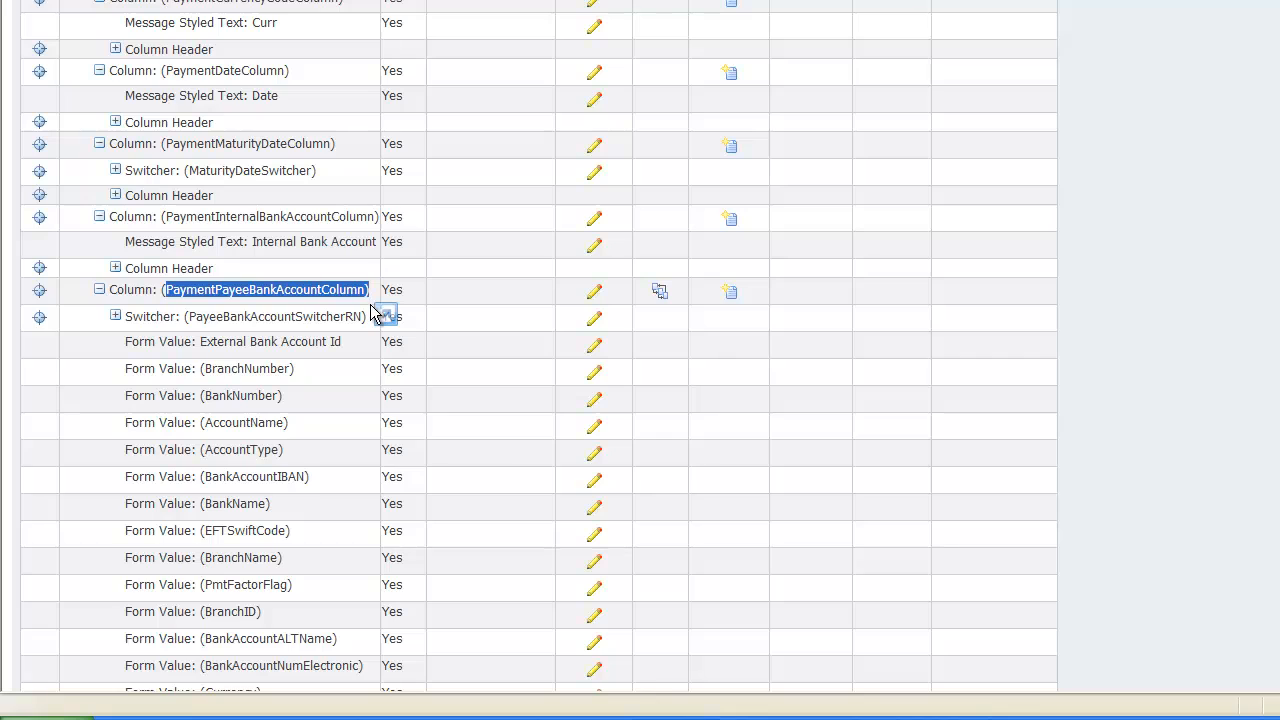
pyautogui.click(596, 293)
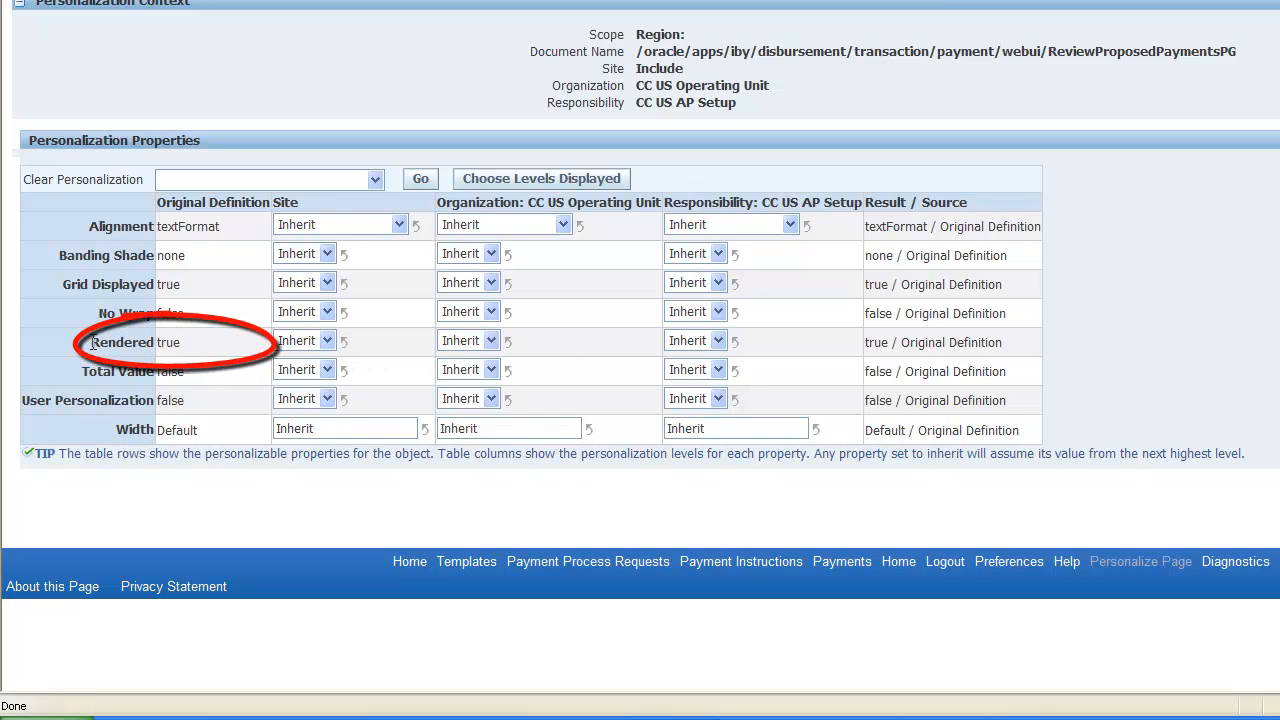
# - Set the payee bank account column's Site-level Rendered property to false and apply
pyautogui.moveTo(94, 342); pyautogui.dragTo(147, 342)
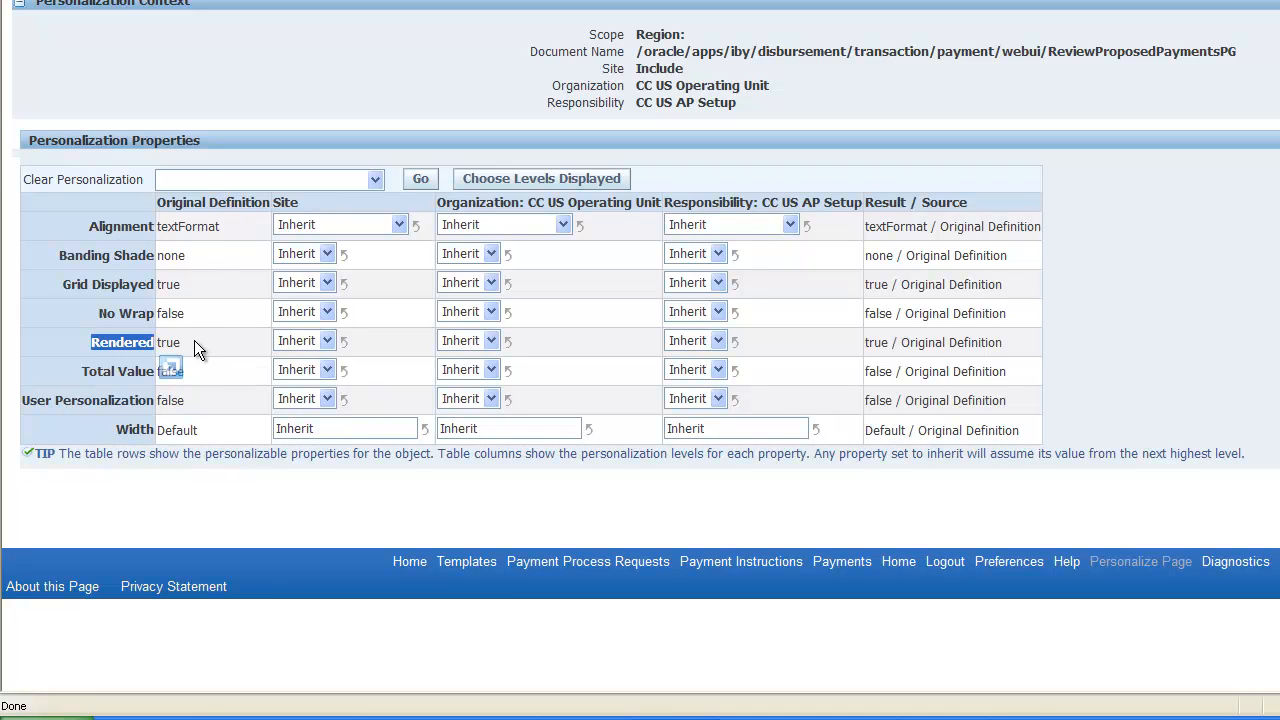
pyautogui.click(327, 341)
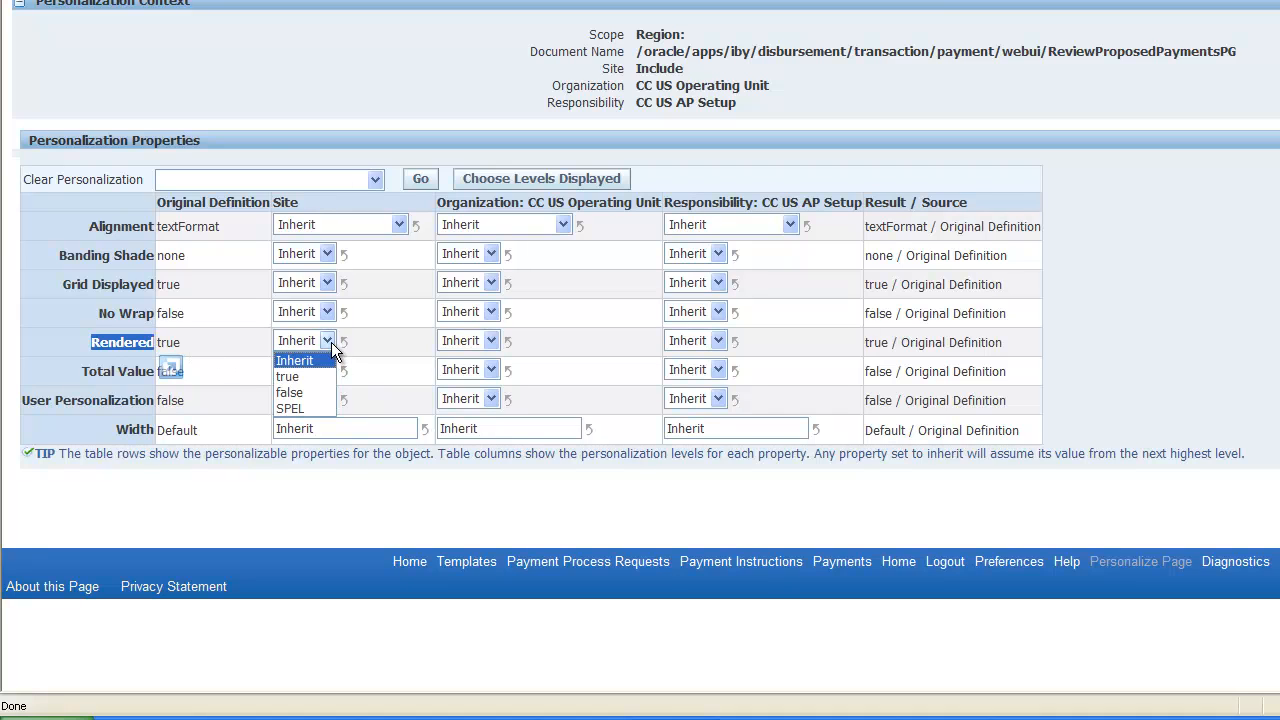
pyautogui.click(306, 393)
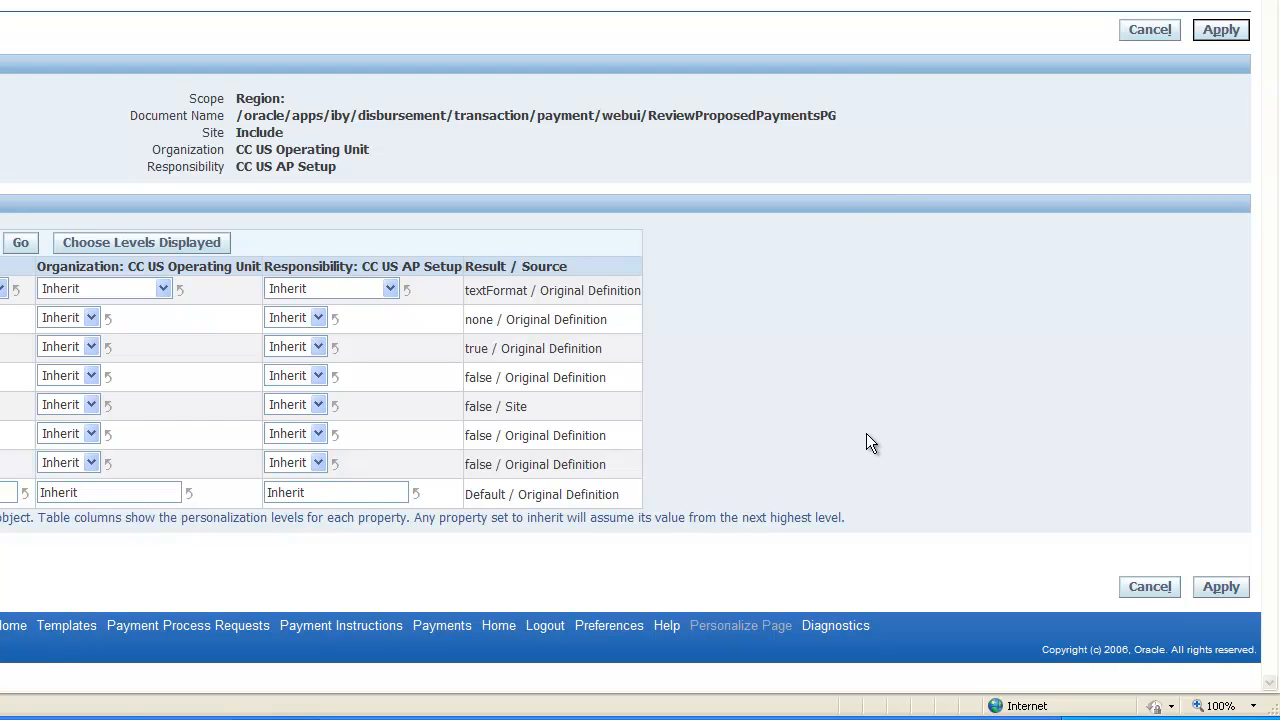
pyautogui.click(1233, 30)
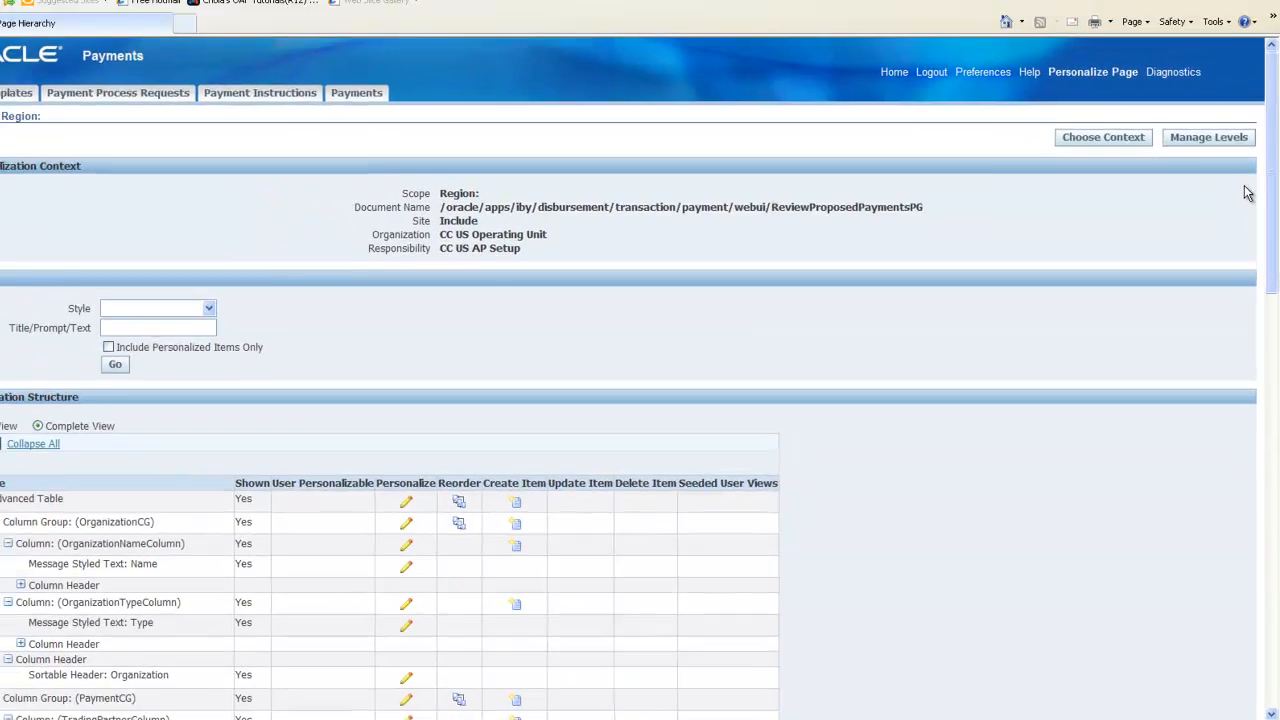
# - Return to the application and inspect the C&C Pay Ref Number field of the first payment
pyautogui.scroll(-5, 457, 395)
pyautogui.scroll(-6, 457, 395)
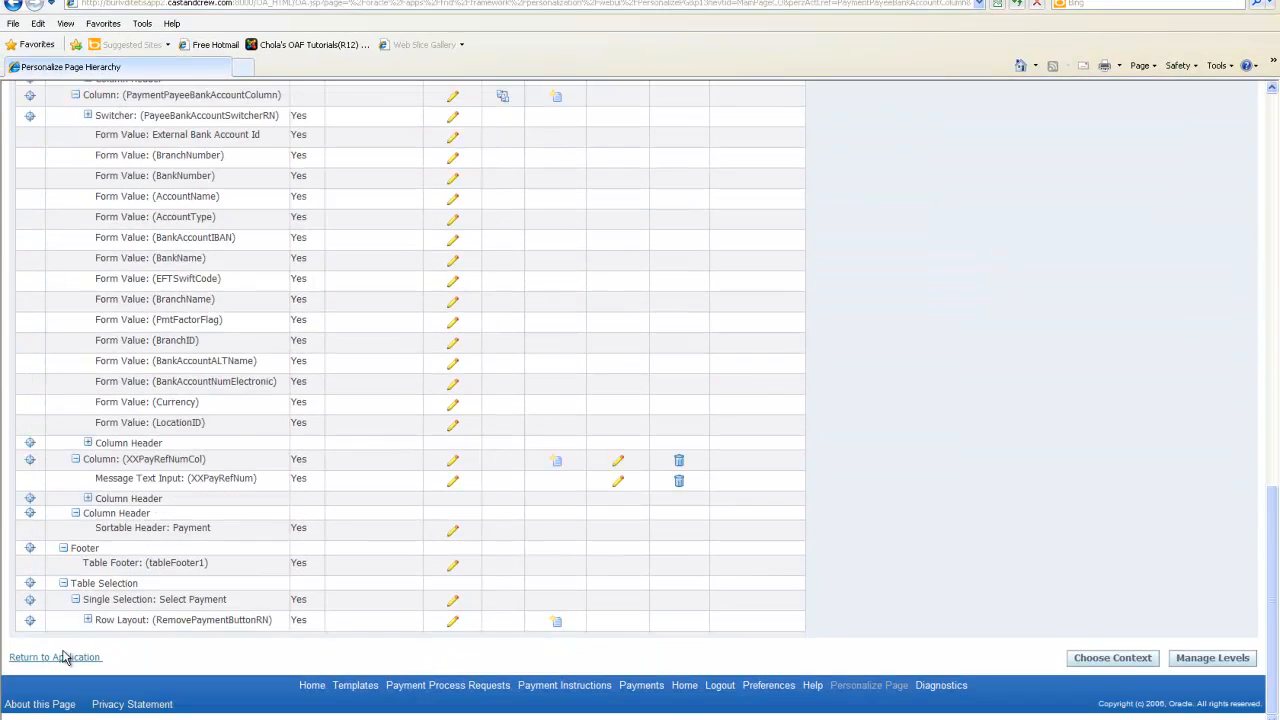
pyautogui.click(62, 656)
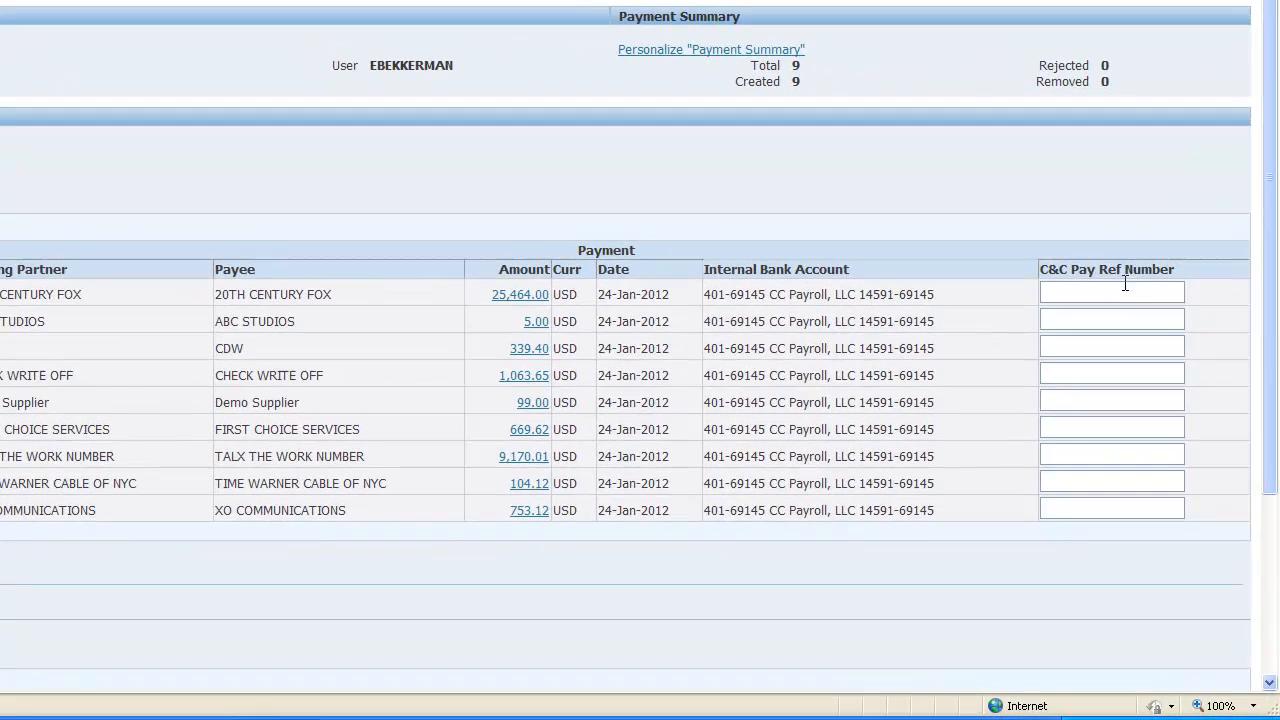
pyautogui.click(1076, 292)
pyautogui.click(1046, 290)
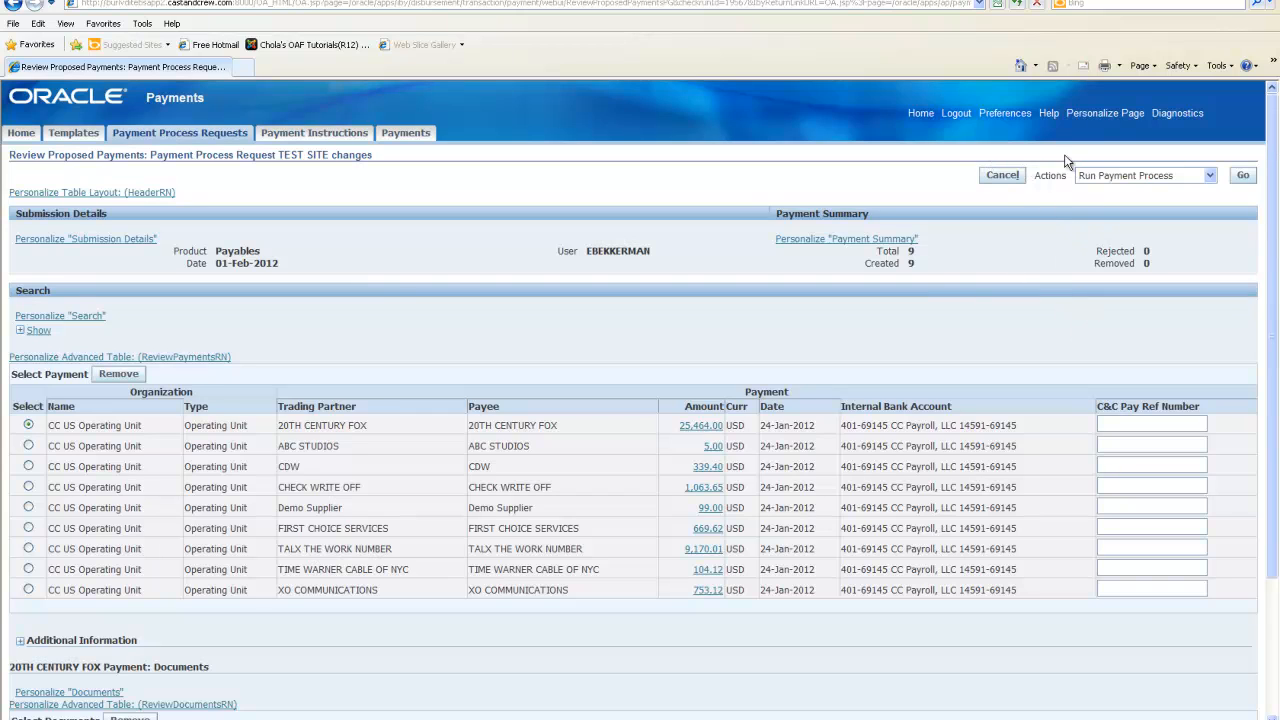
# - Open the page's personalization and create a new item of style Tip in the page button bar
pyautogui.click(1105, 113)
pyautogui.scroll(-5, 1014, 380)
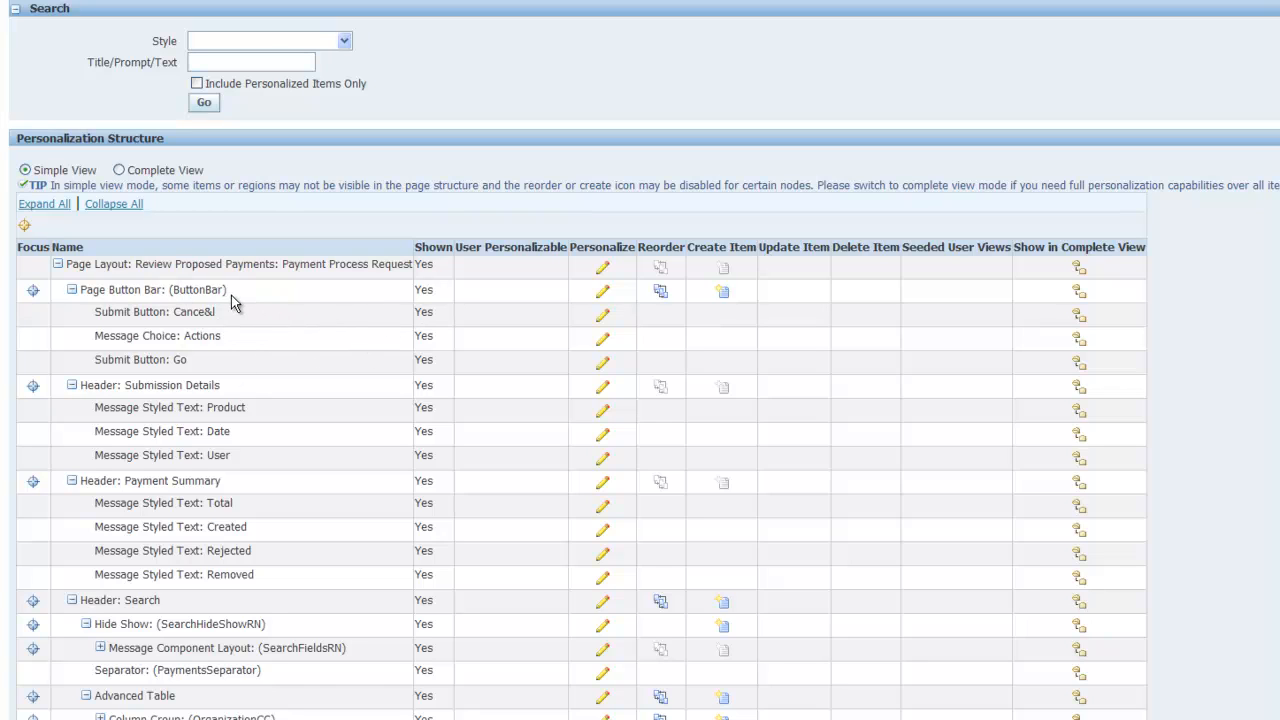
pyautogui.click(722, 296)
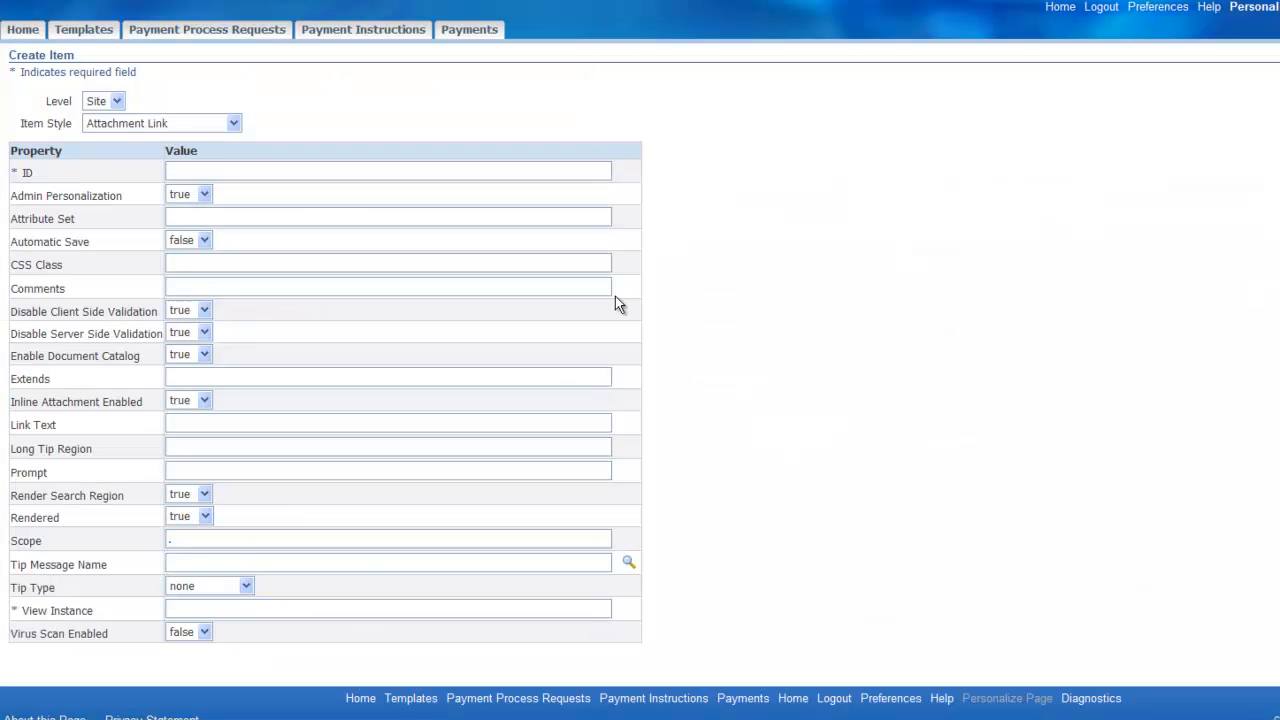
pyautogui.click(224, 125)
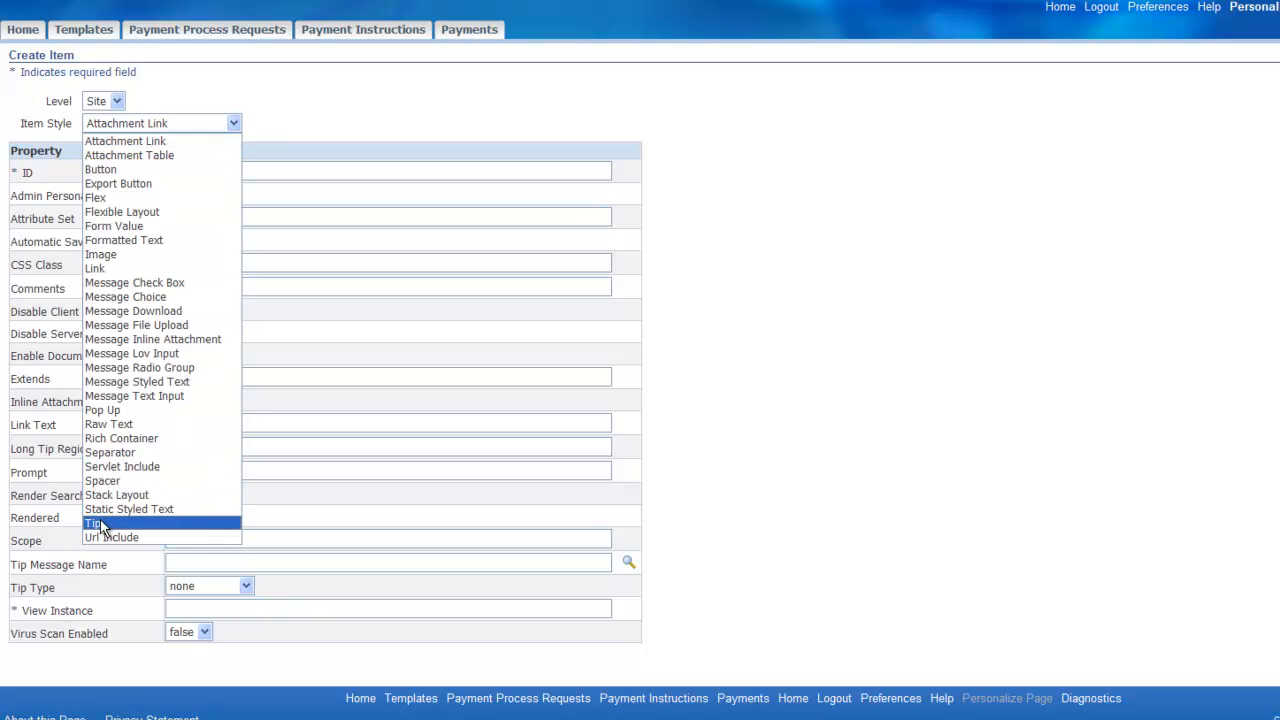
pyautogui.click(100, 522)
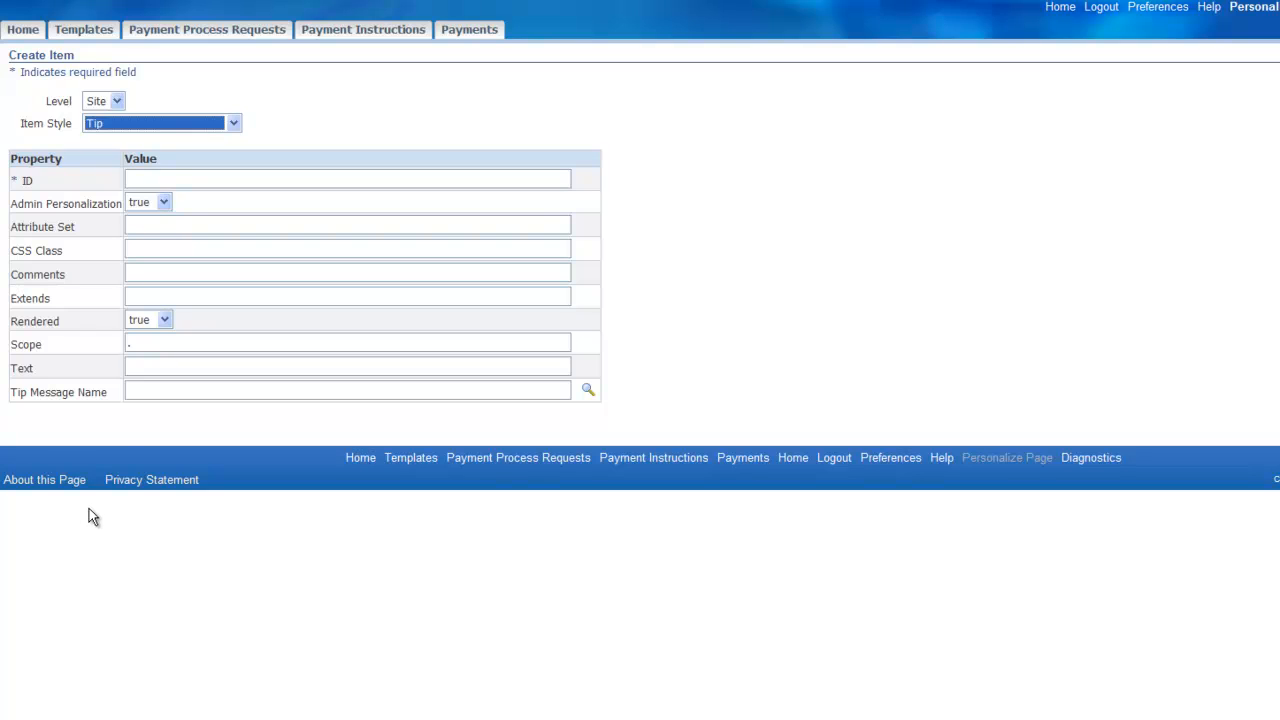
# - Keep the new tip at Site level and set its ID to DemoMessage
pyautogui.click(117, 101)
pyautogui.click(117, 101)
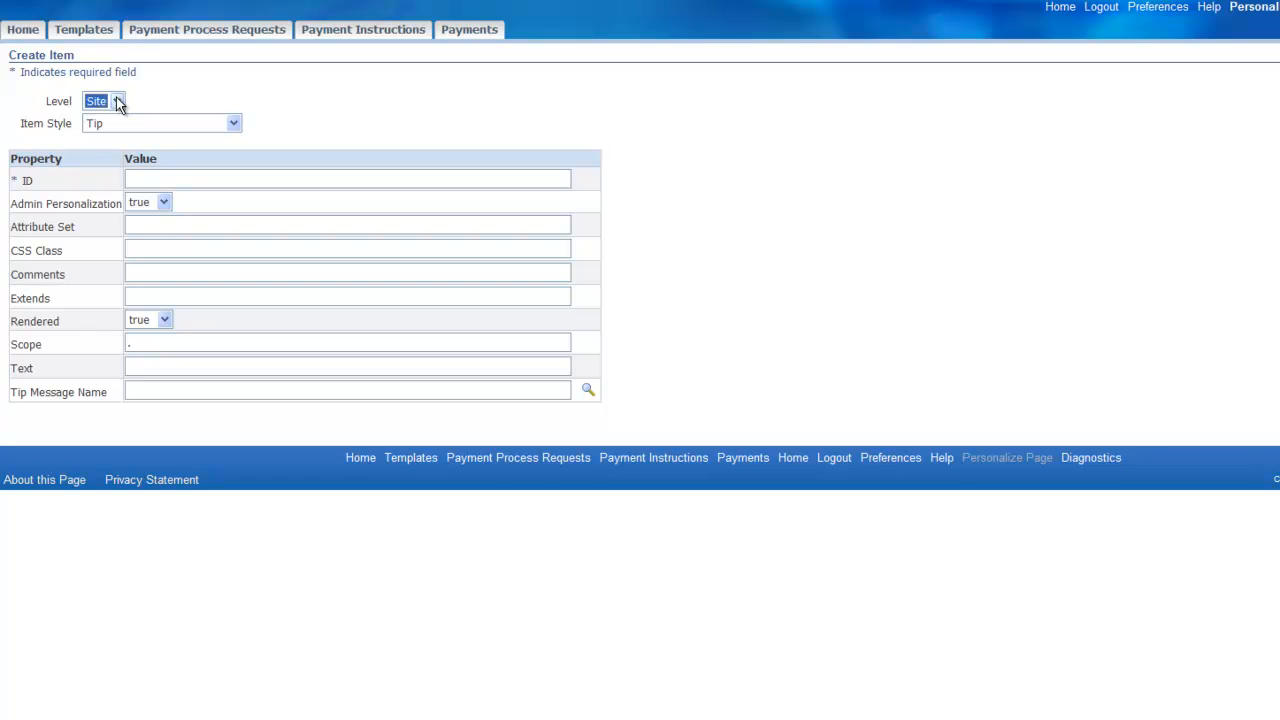
pyautogui.click(269, 179)
pyautogui.write('d')
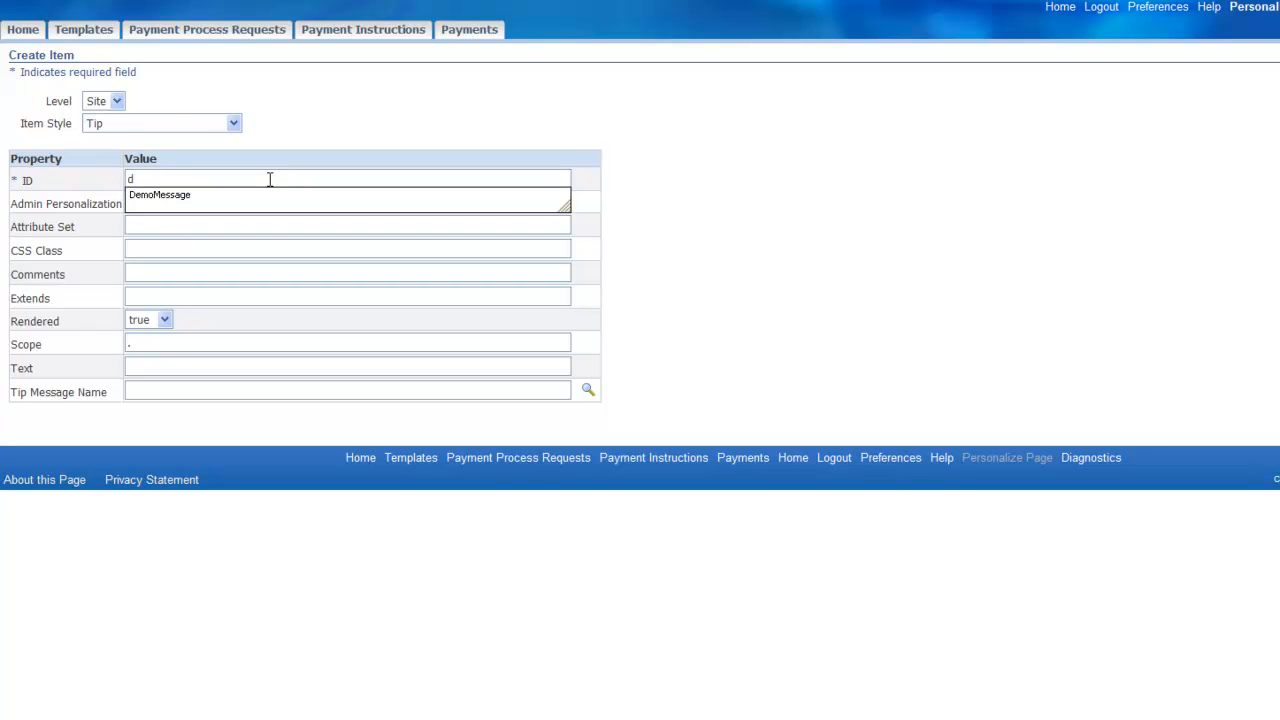
pyautogui.press('Down')
pyautogui.press('Return')
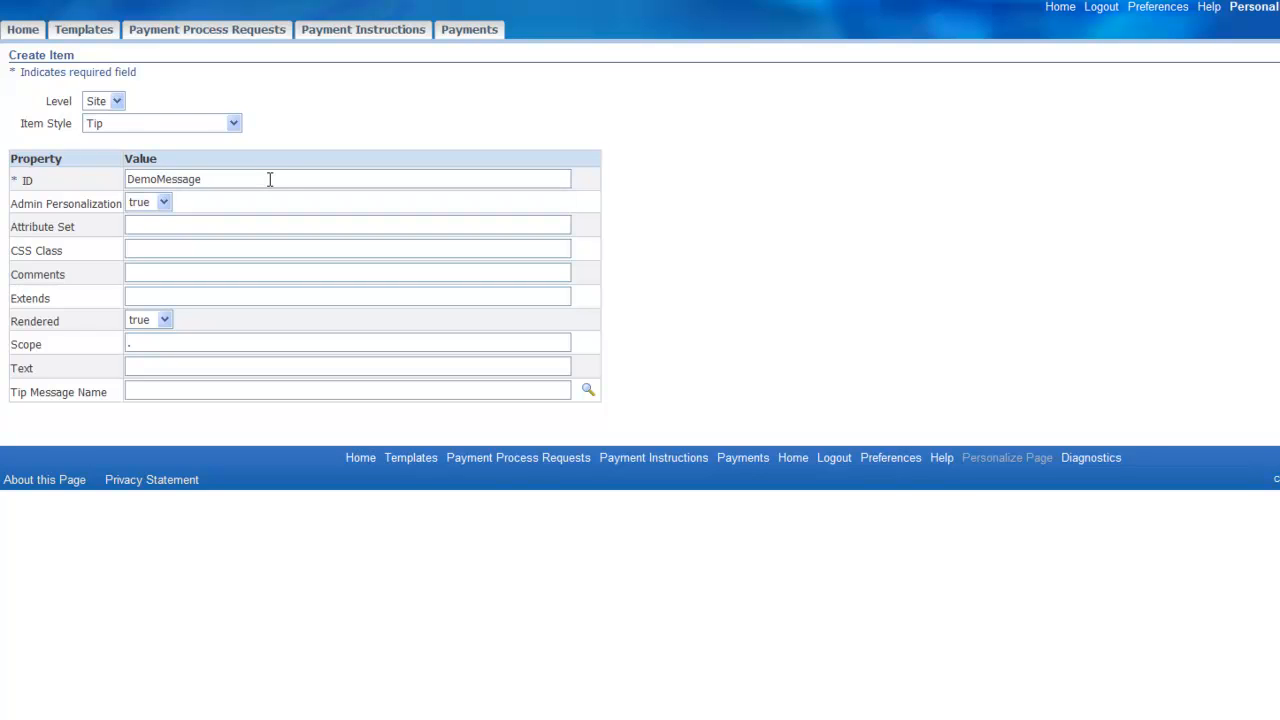
# - Set the tip's text to "Please enter Ref Number for ACH payments" and apply the new item
pyautogui.click(230, 368)
pyautogui.write('Please enter Ref Number for ACG')
pyautogui.press('BackSpace')
pyautogui.write('H payments')
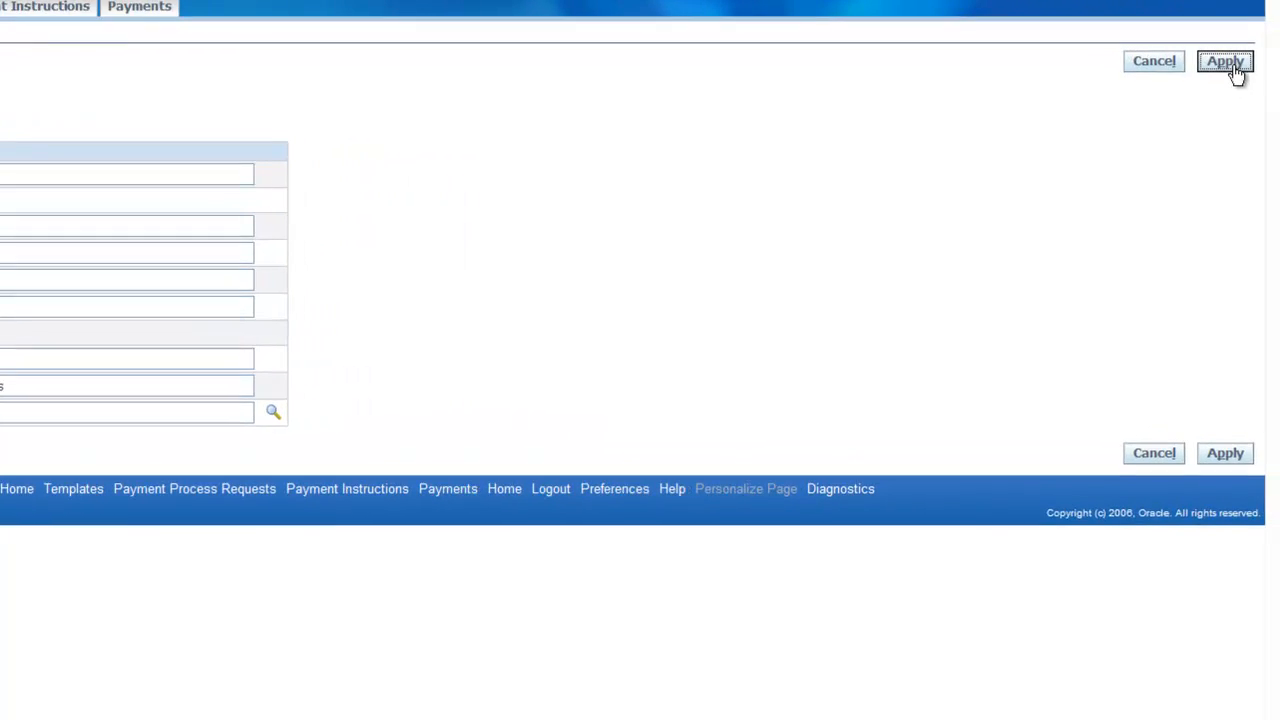
pyautogui.click(1228, 61)
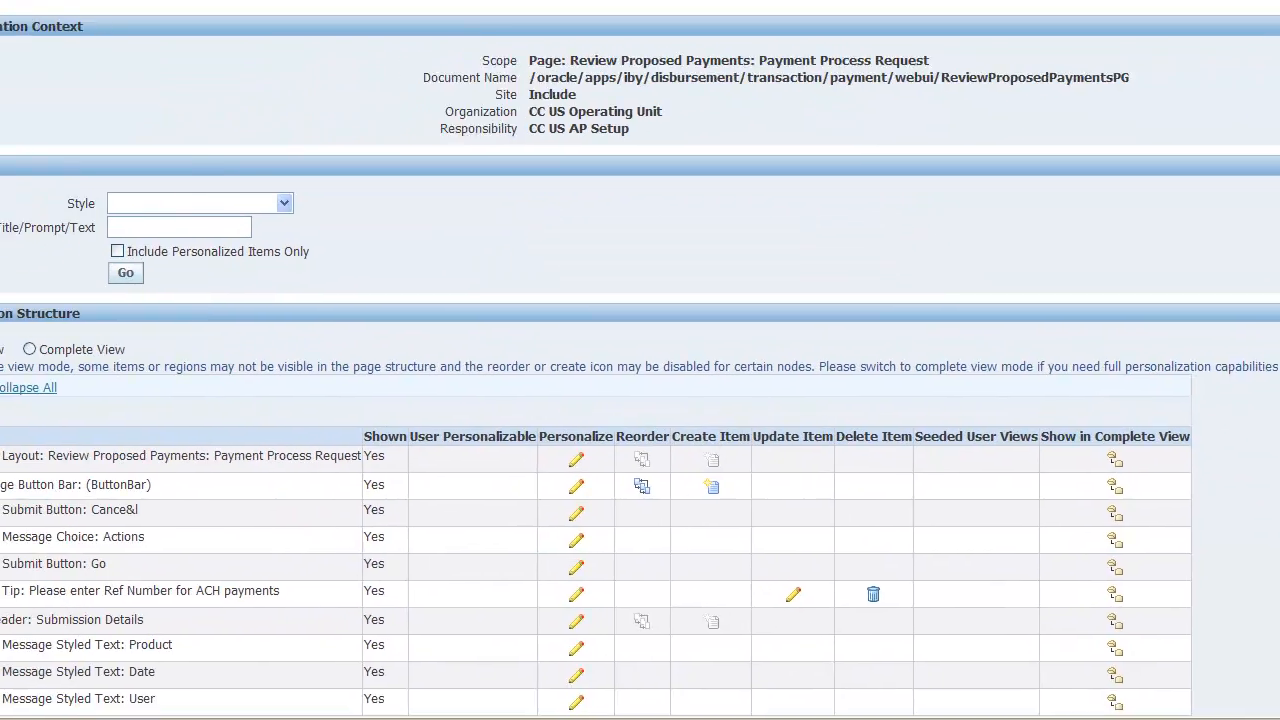
# - Return to the application and reopen the TEST SITE changes proposed payments review to check the new tip
pyautogui.scroll(-10, 6, 420)
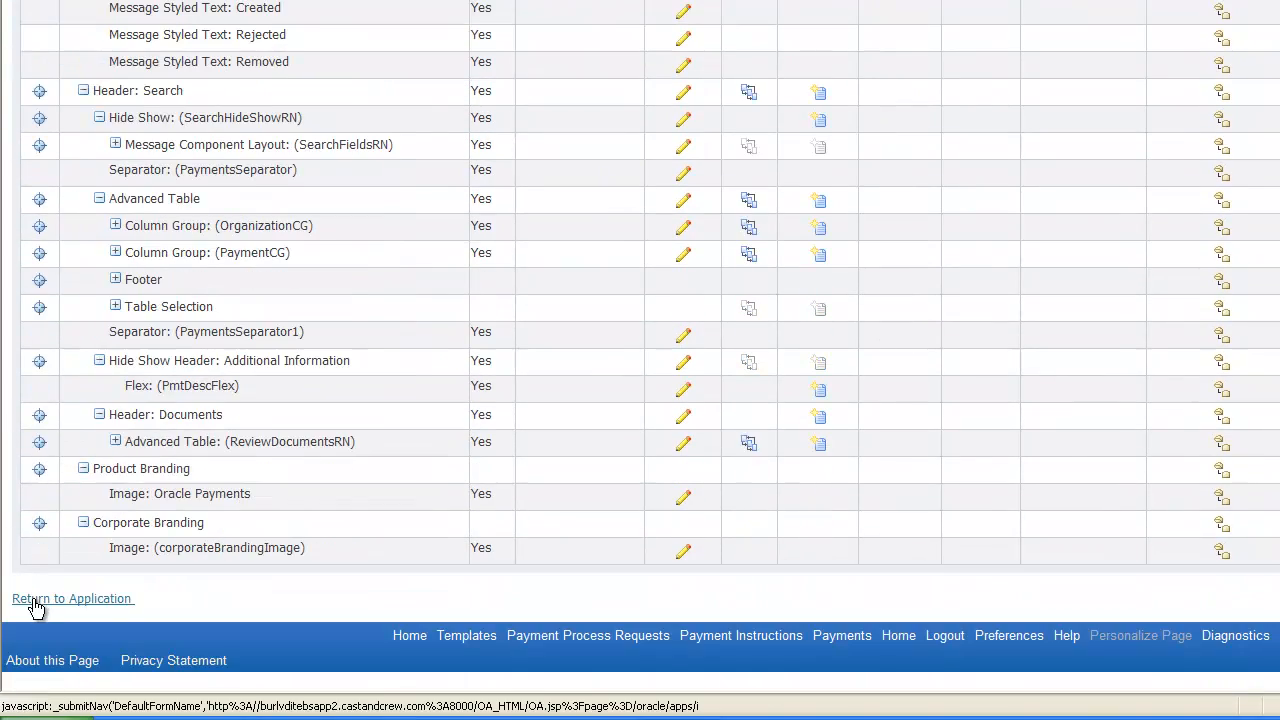
pyautogui.click(35, 601)
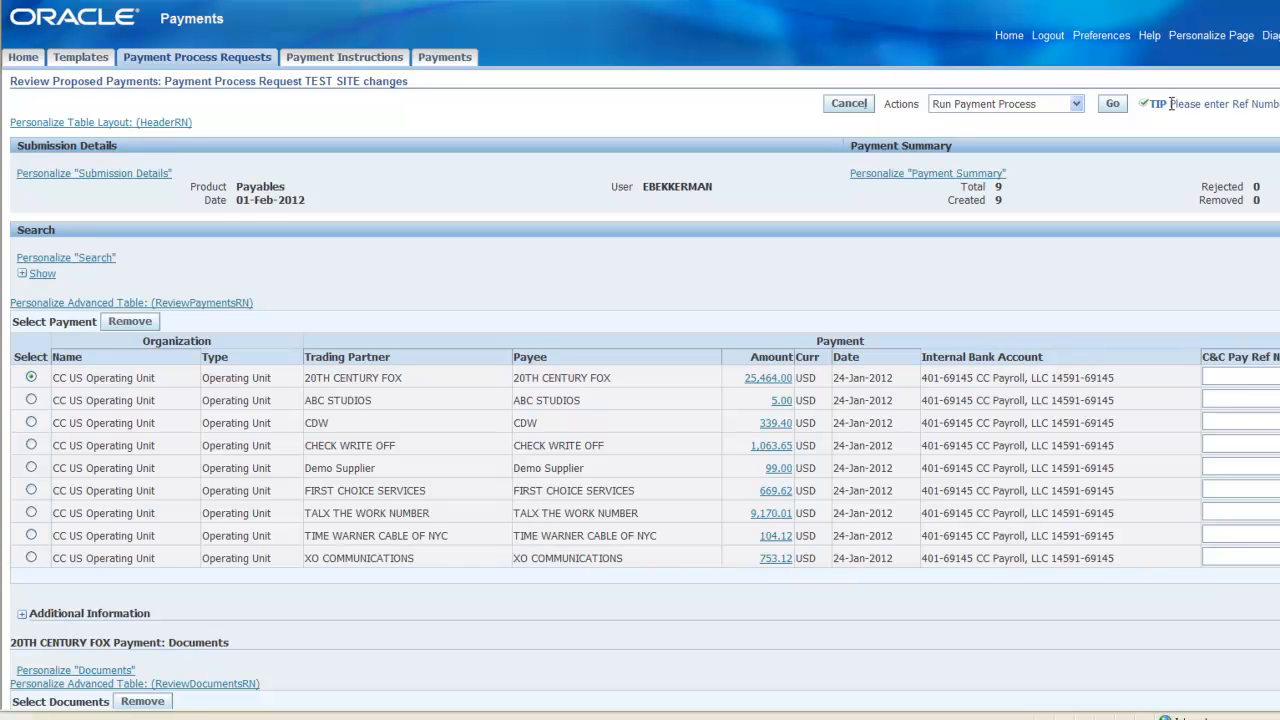
pyautogui.click(1009, 35)
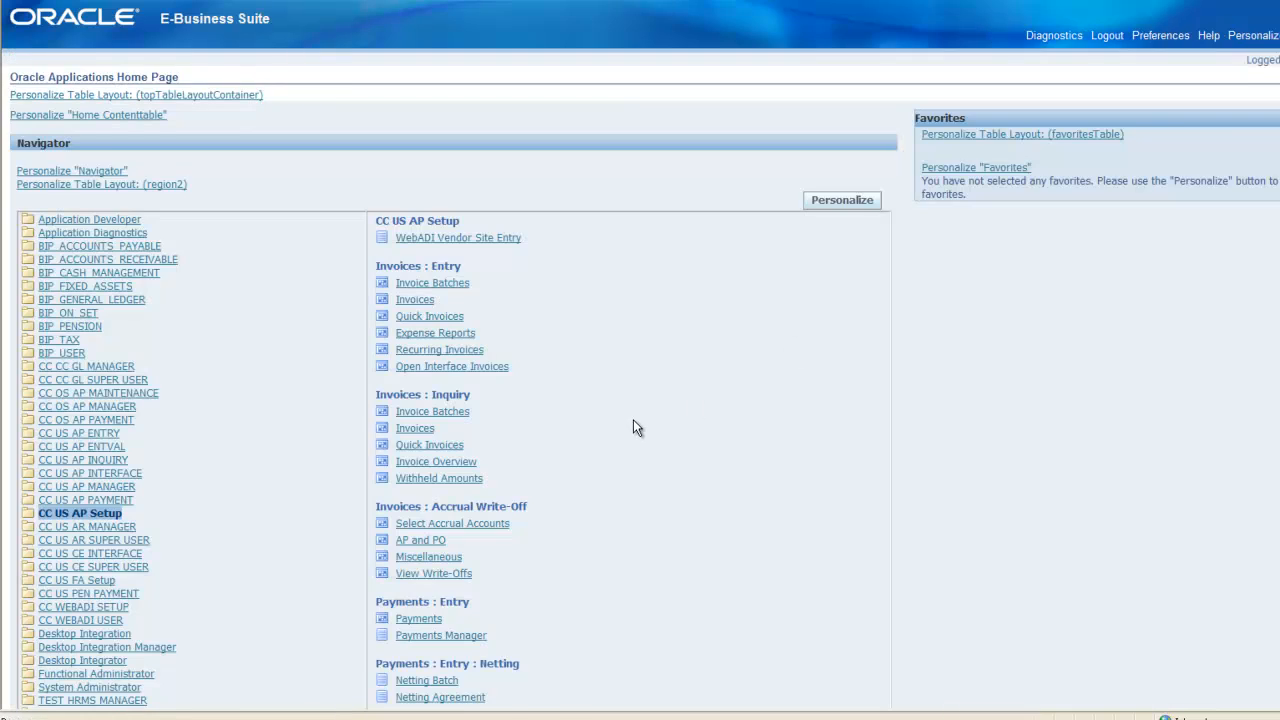
pyautogui.scroll(-4, 633, 419)
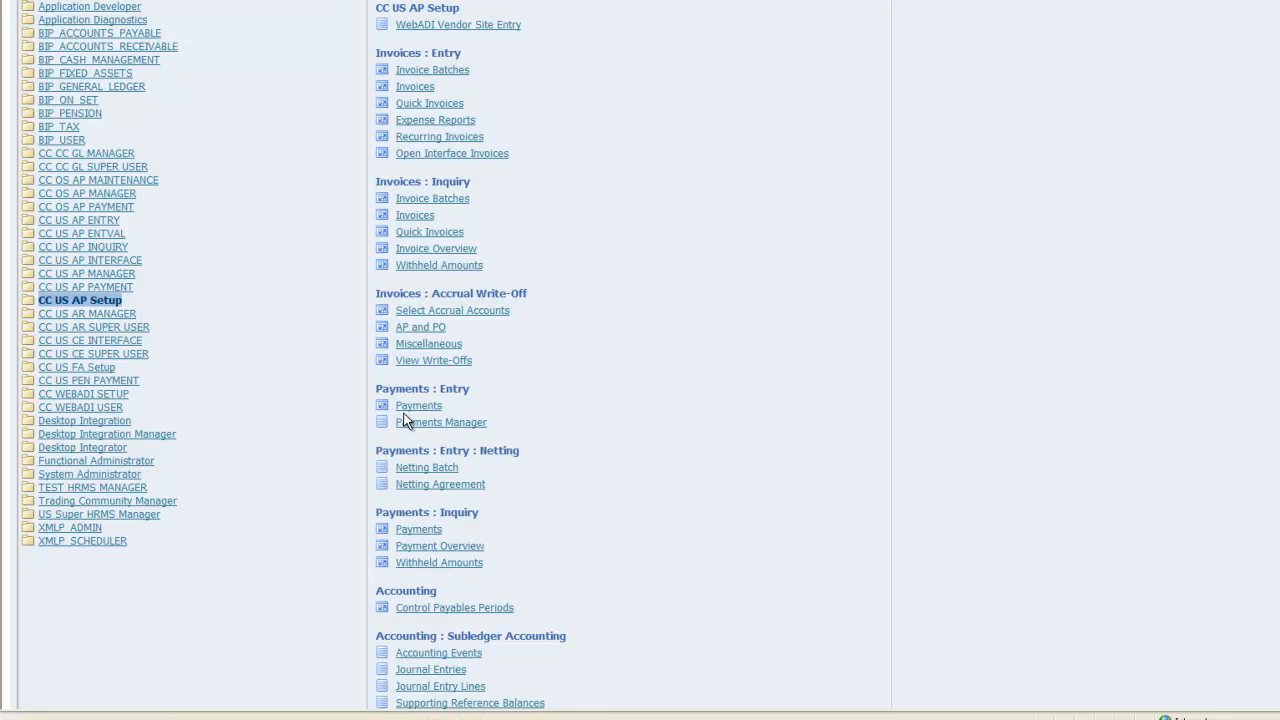
pyautogui.click(447, 424)
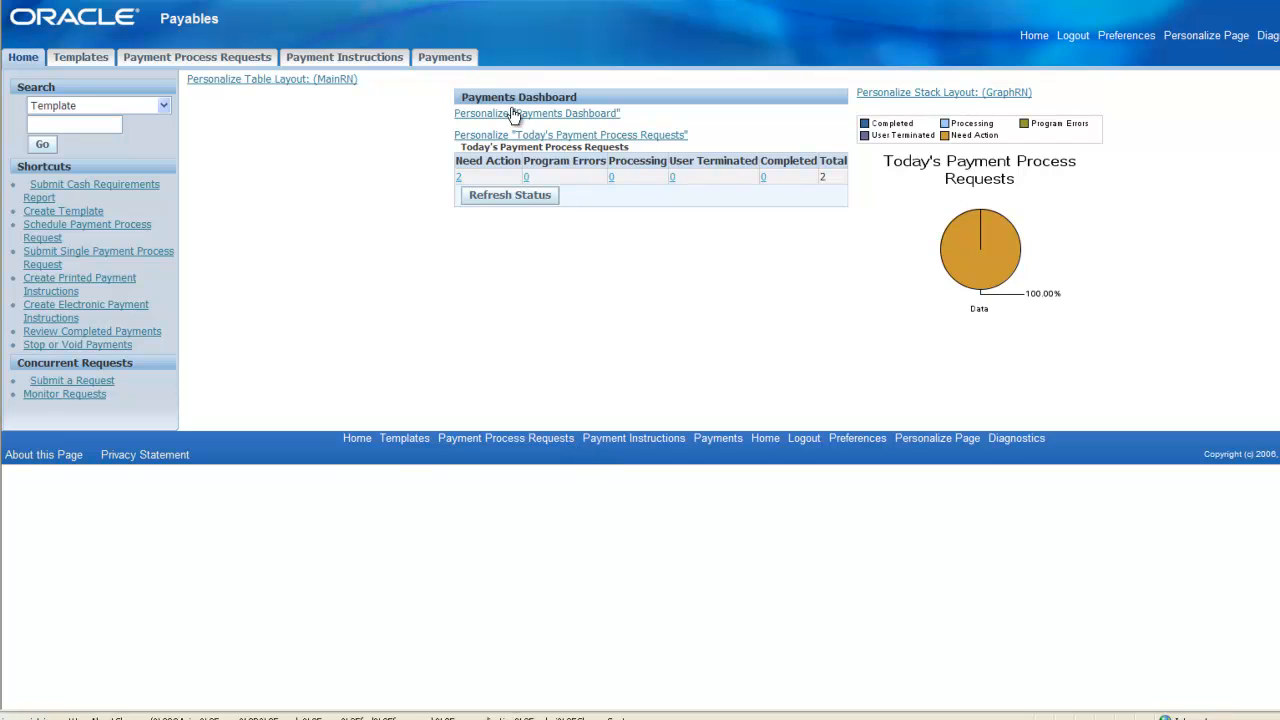
pyautogui.click(458, 177)
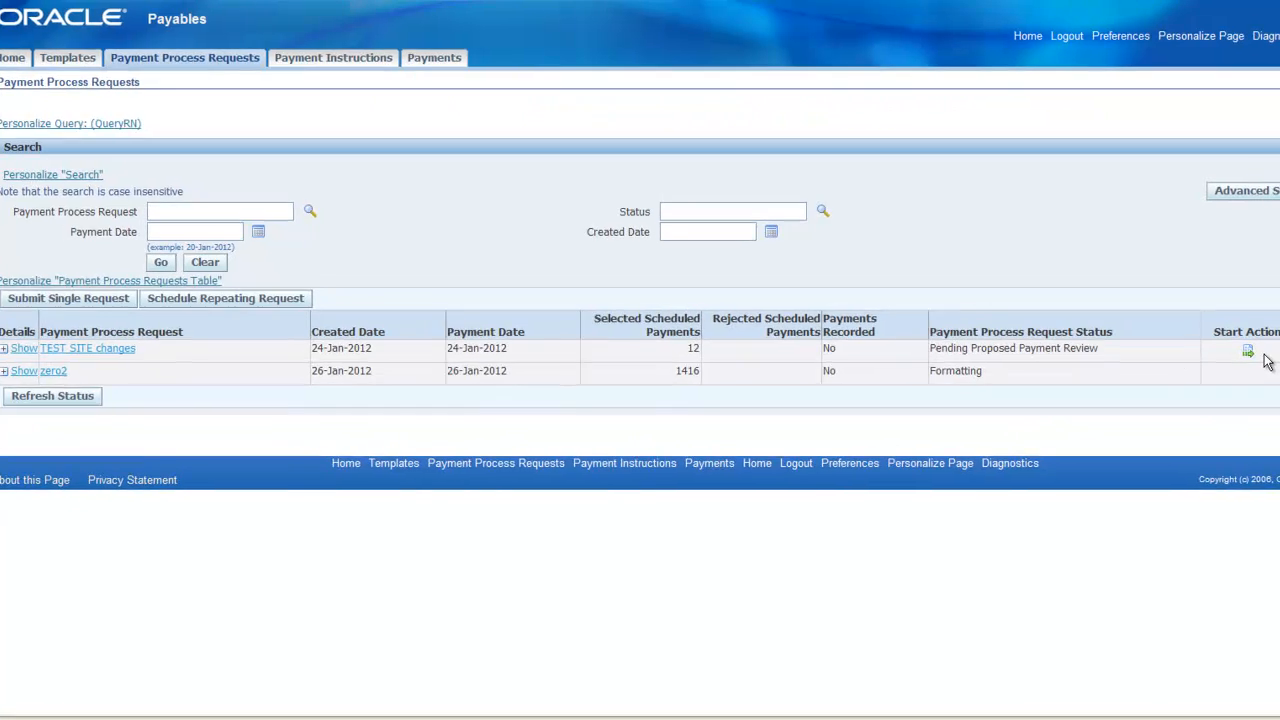
pyautogui.click(1248, 351)
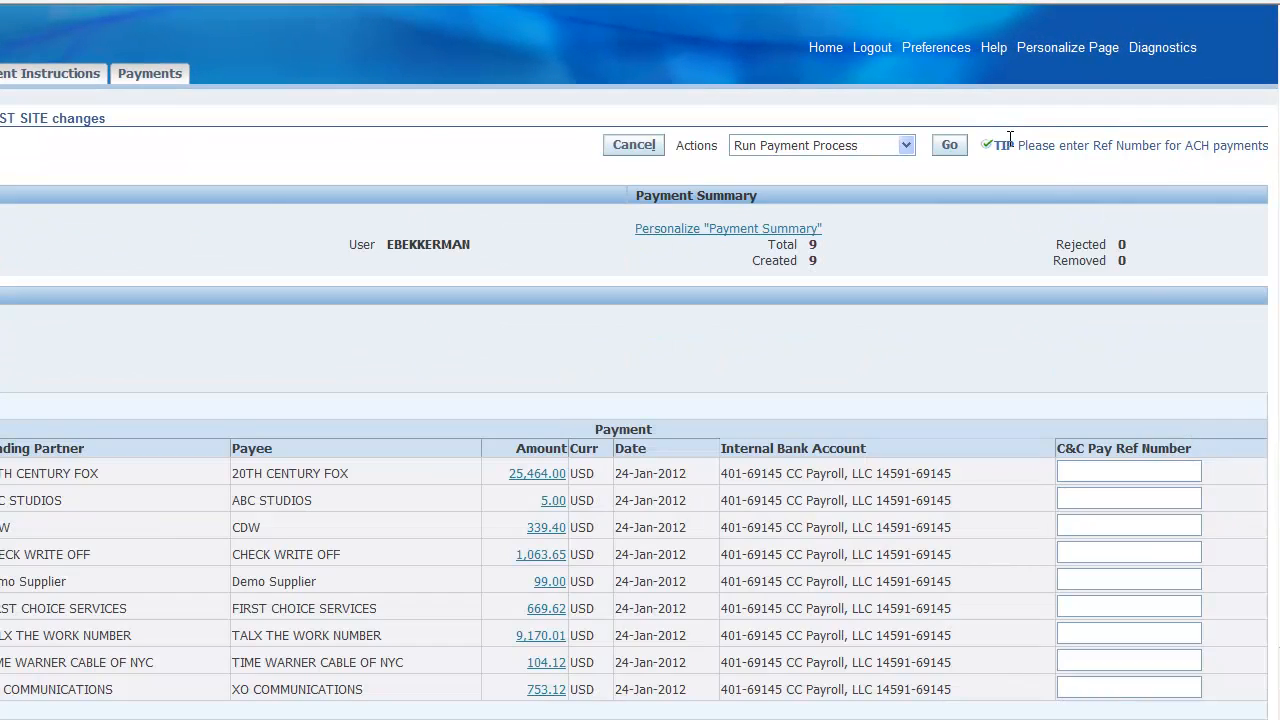
pyautogui.moveTo(1010, 138); pyautogui.dragTo(1229, 140)
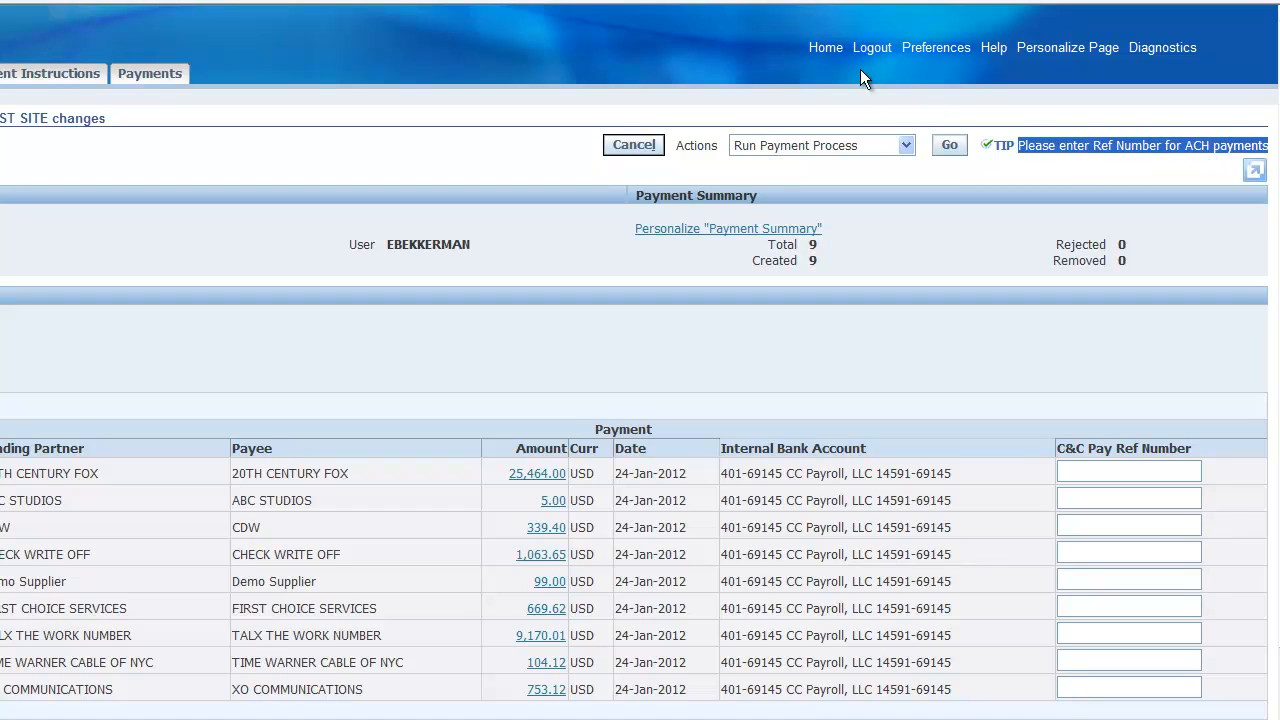
# - Under the CC US AP PAYMENT responsibility, open the tip's personalization, reset its Responsibility-level Rendered property to Inherit, and apply
pyautogui.click(826, 50)
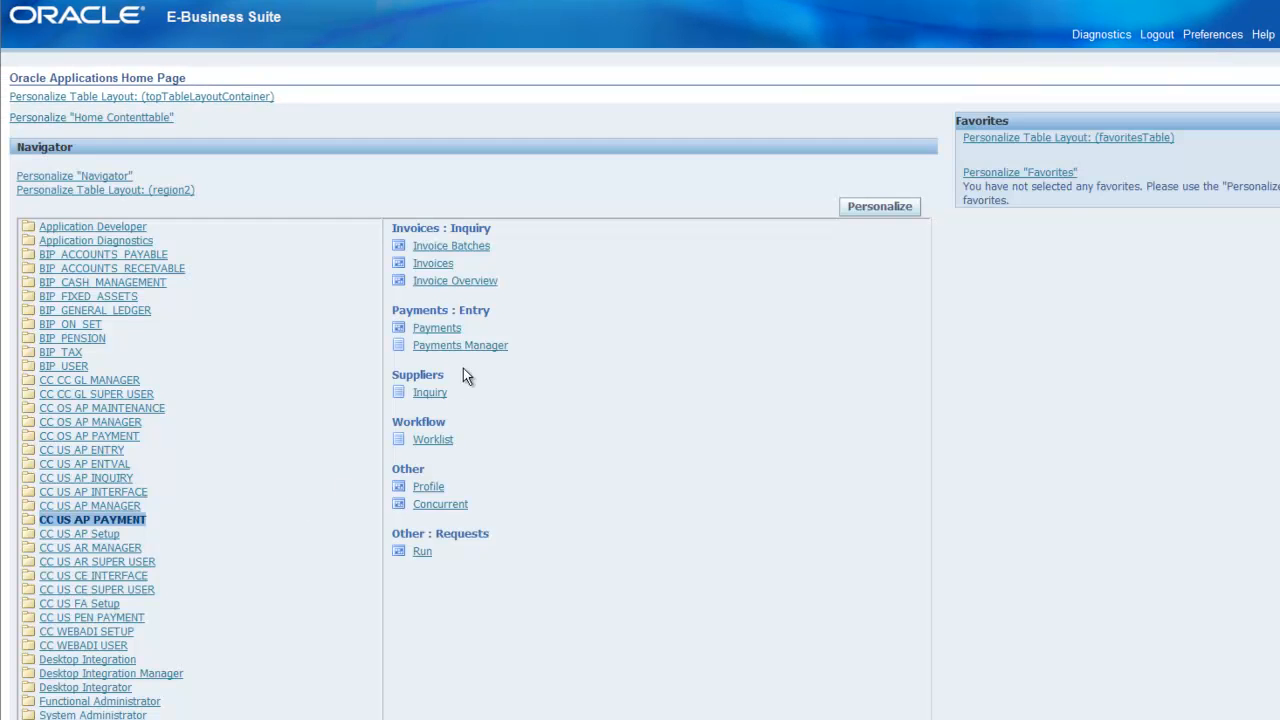
pyautogui.click(475, 347)
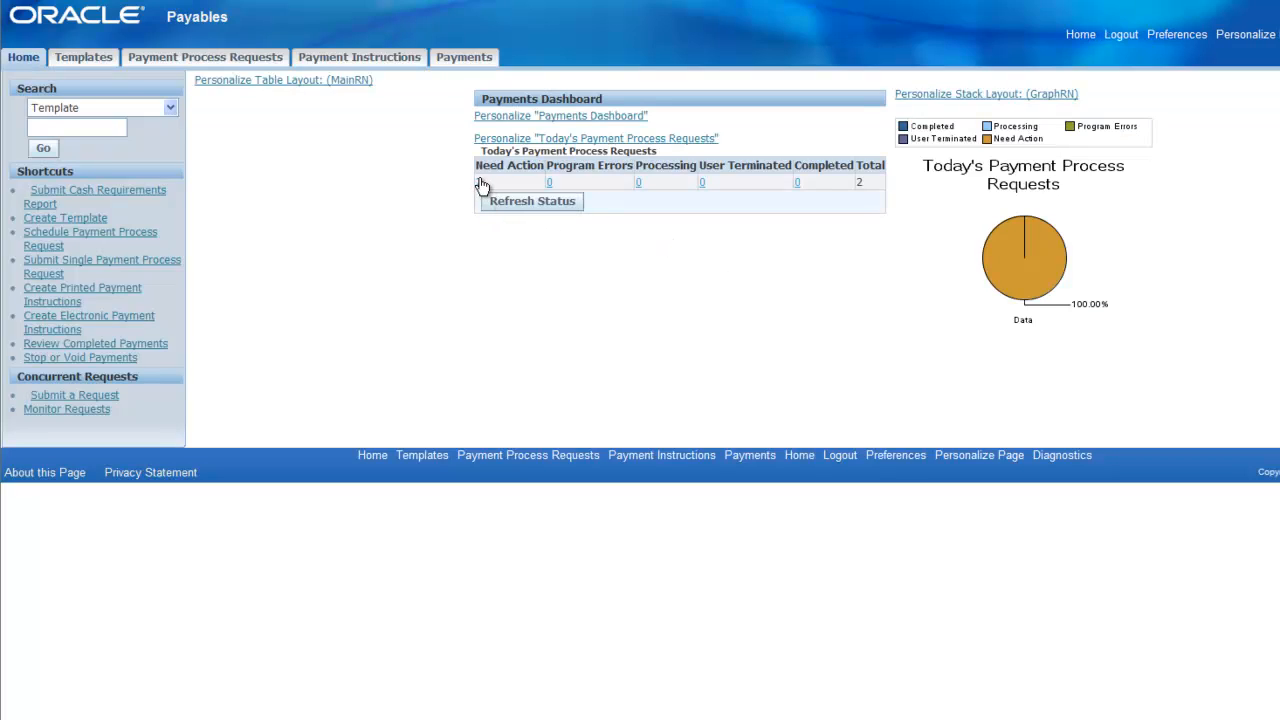
pyautogui.click(480, 183)
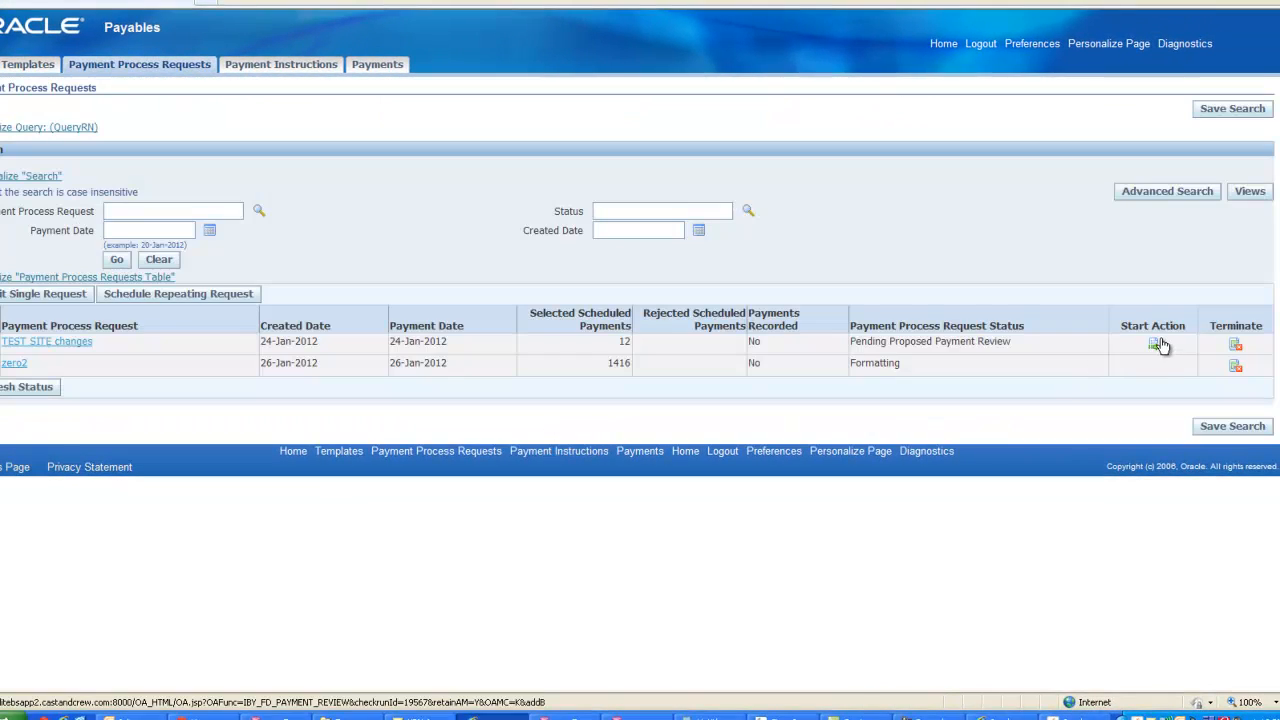
pyautogui.click(1153, 343)
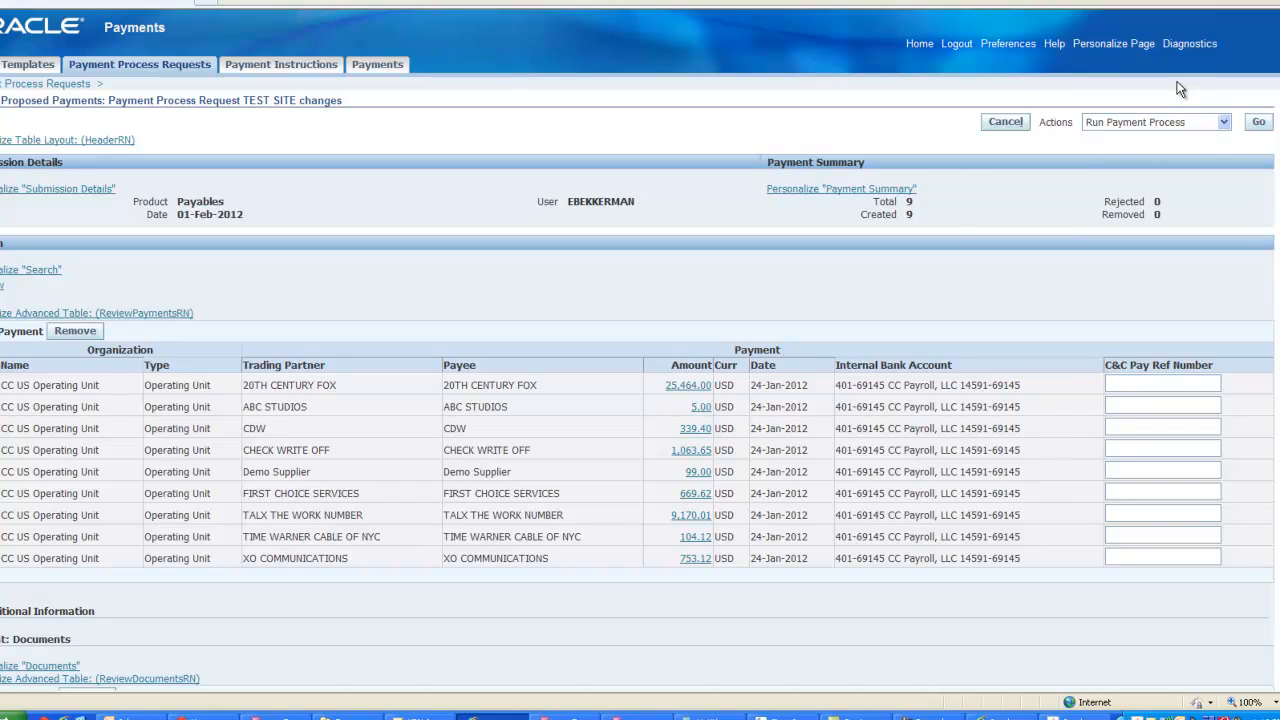
pyautogui.click(1089, 50)
pyautogui.scroll(-1, 669, 394)
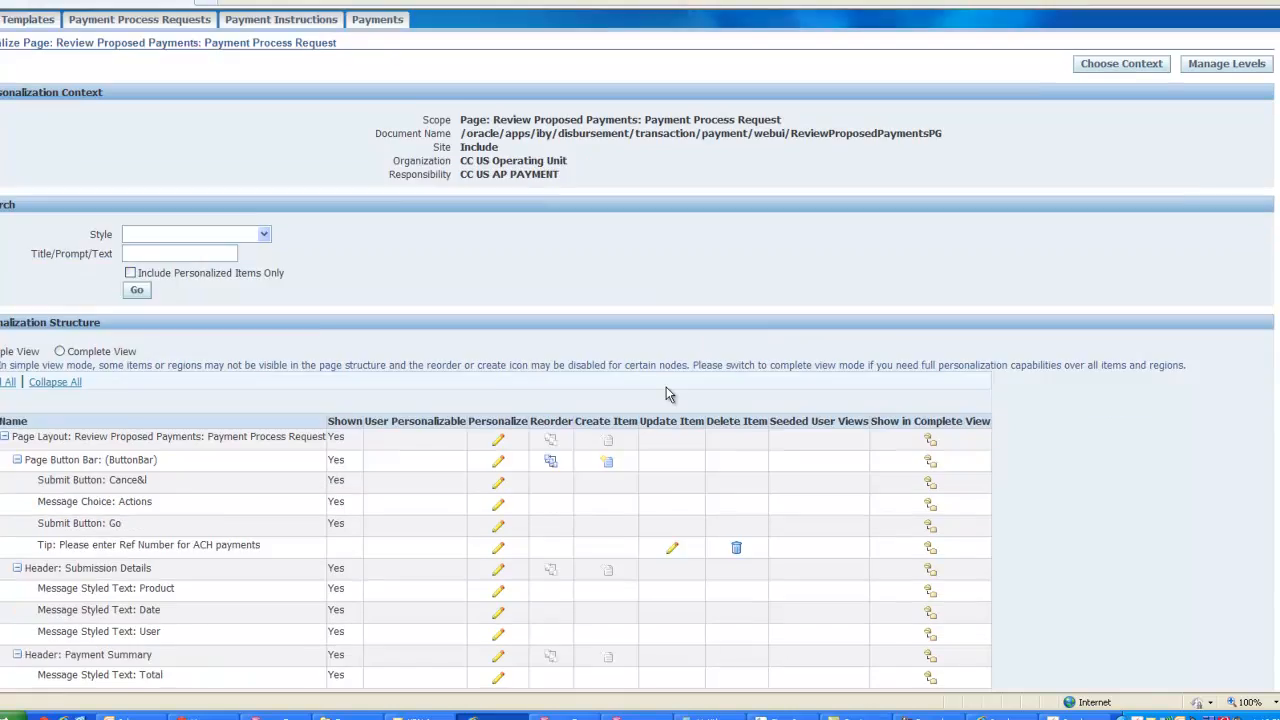
pyautogui.scroll(-3, 669, 394)
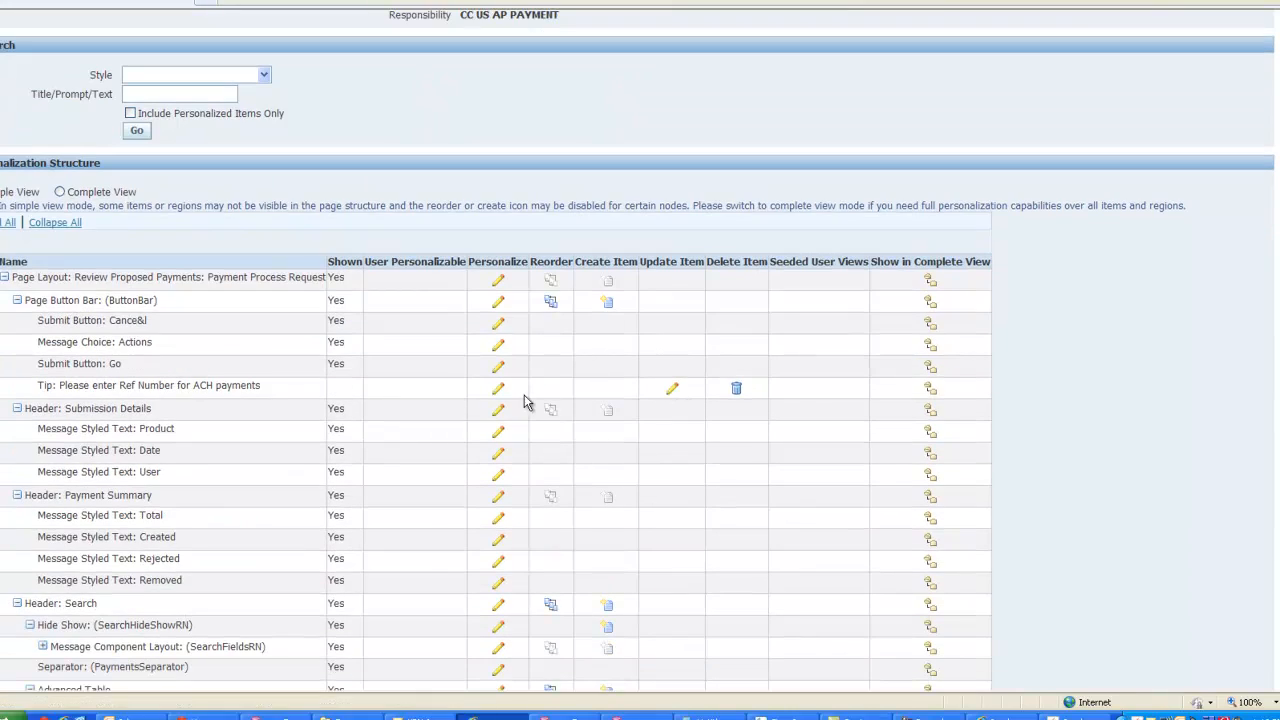
pyautogui.click(497, 389)
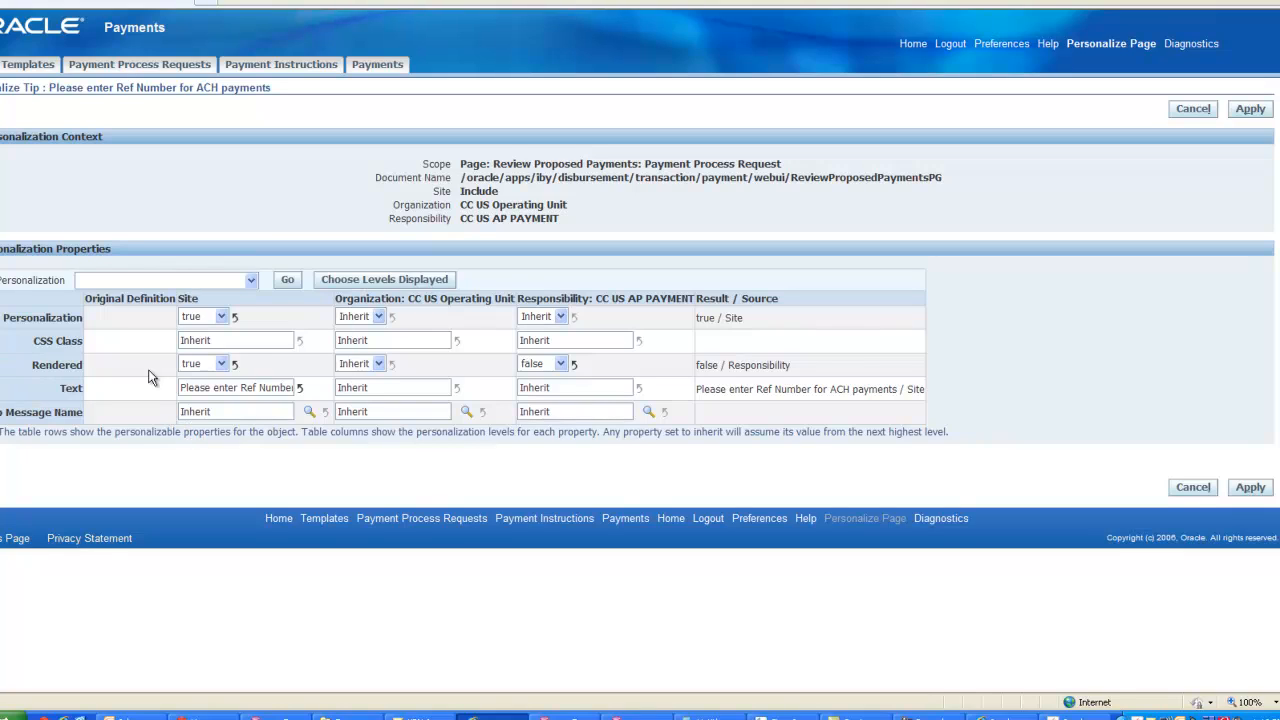
pyautogui.click(573, 365)
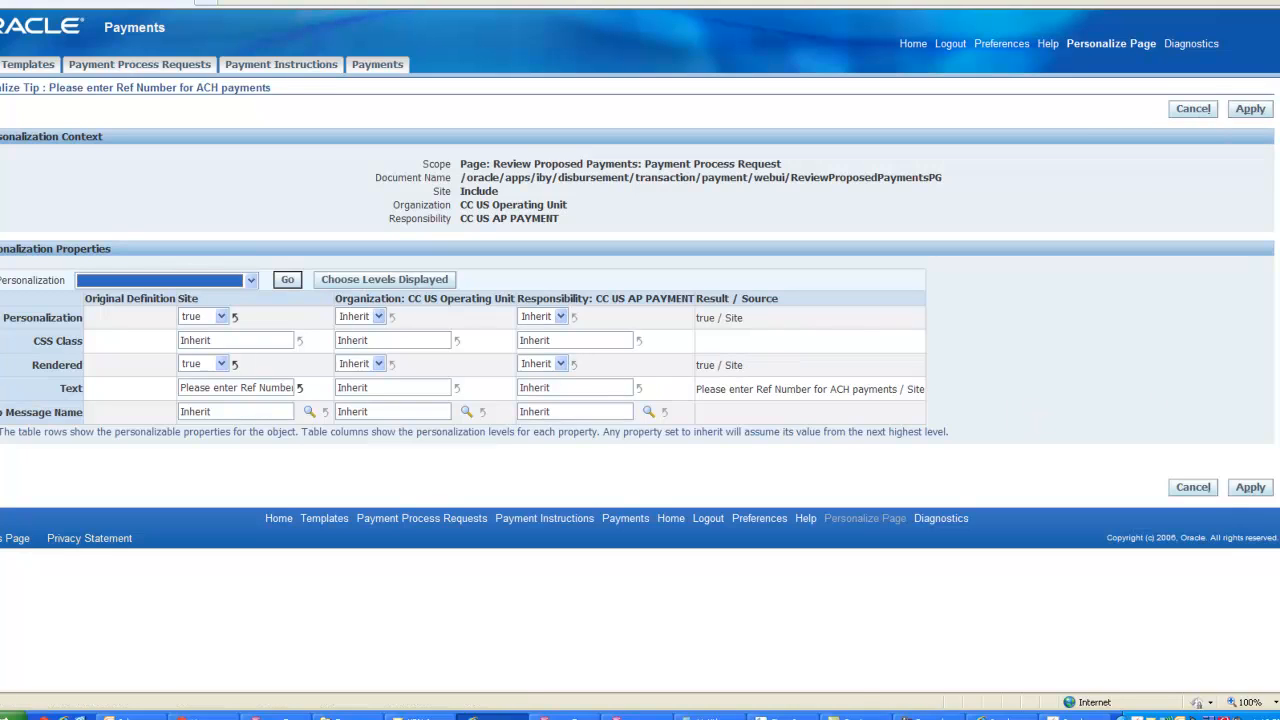
pyautogui.click(1243, 110)
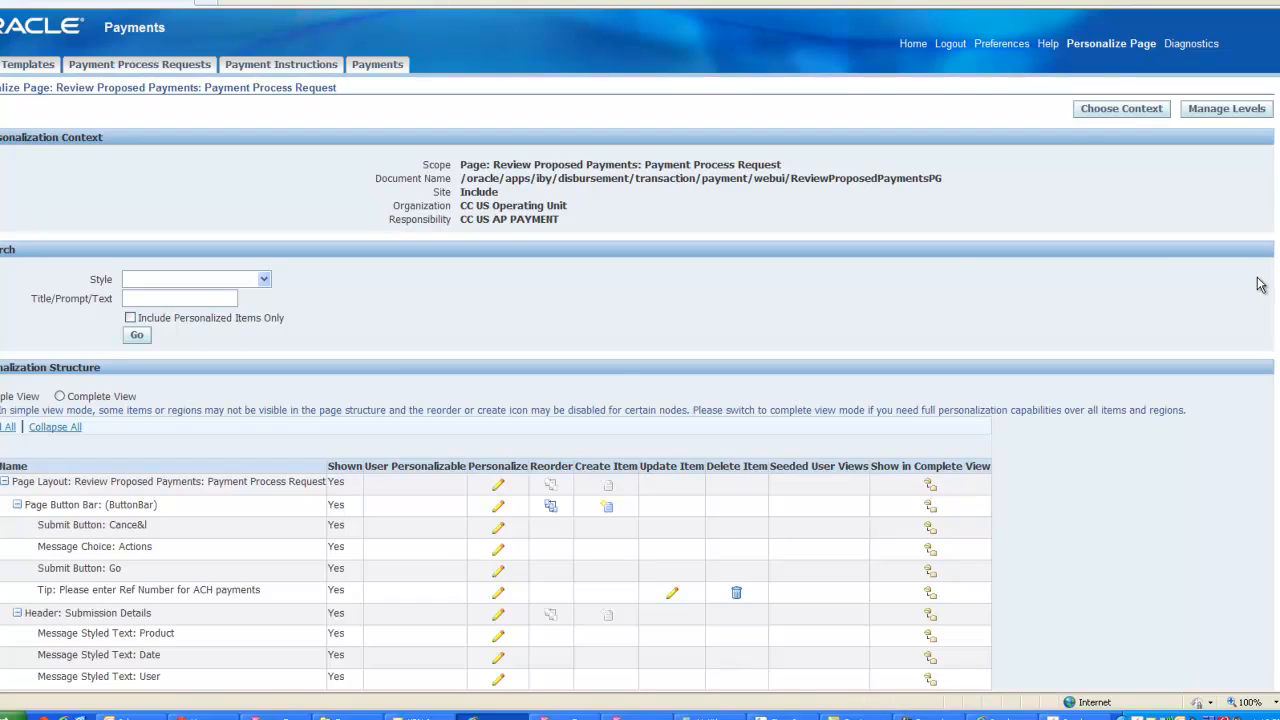
# - Return to the application and check the tip on the proposed payments review page
pyautogui.scroll(-6, 954, 271)
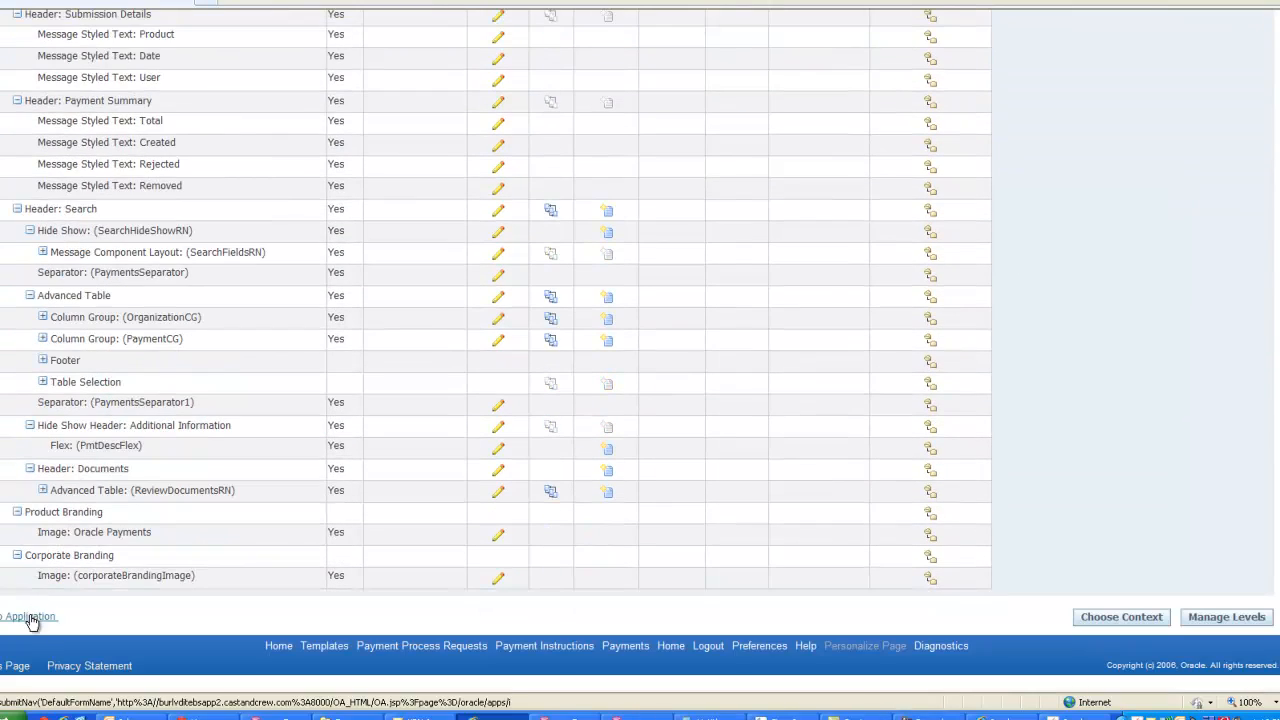
pyautogui.click(31, 616)
pyautogui.scroll(-3, 508, 484)
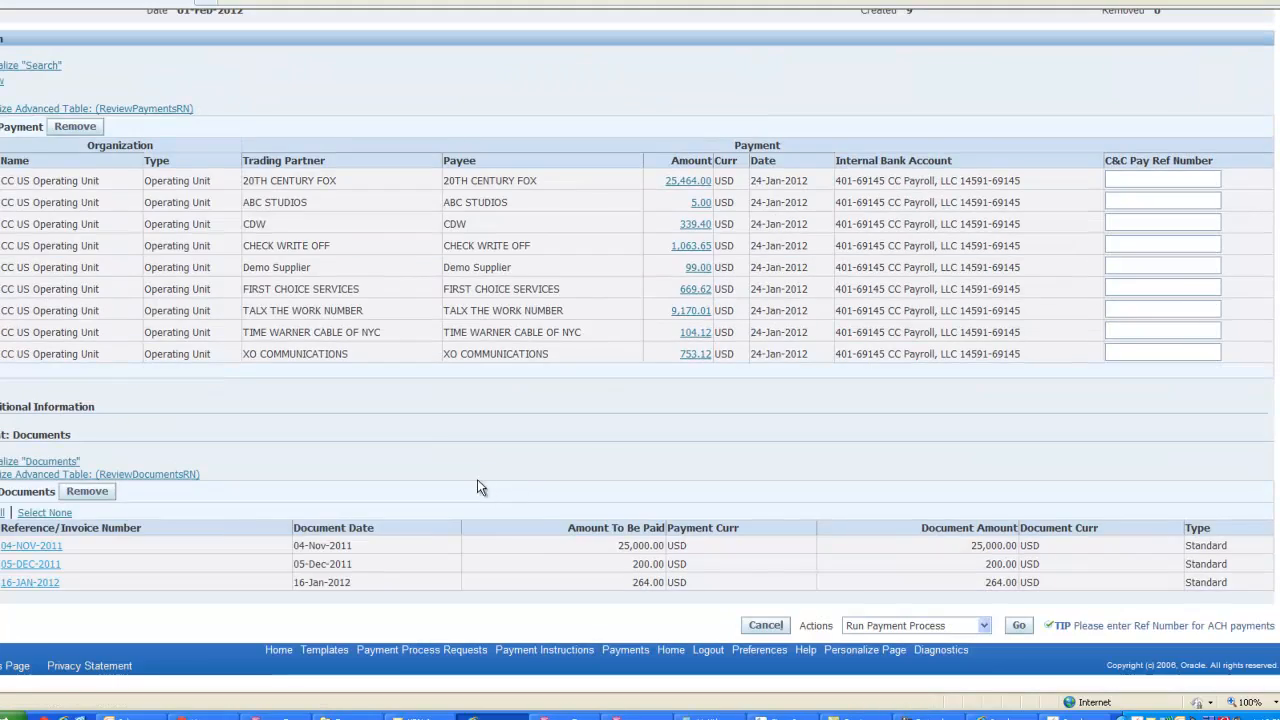
pyautogui.scroll(3, 478, 481)
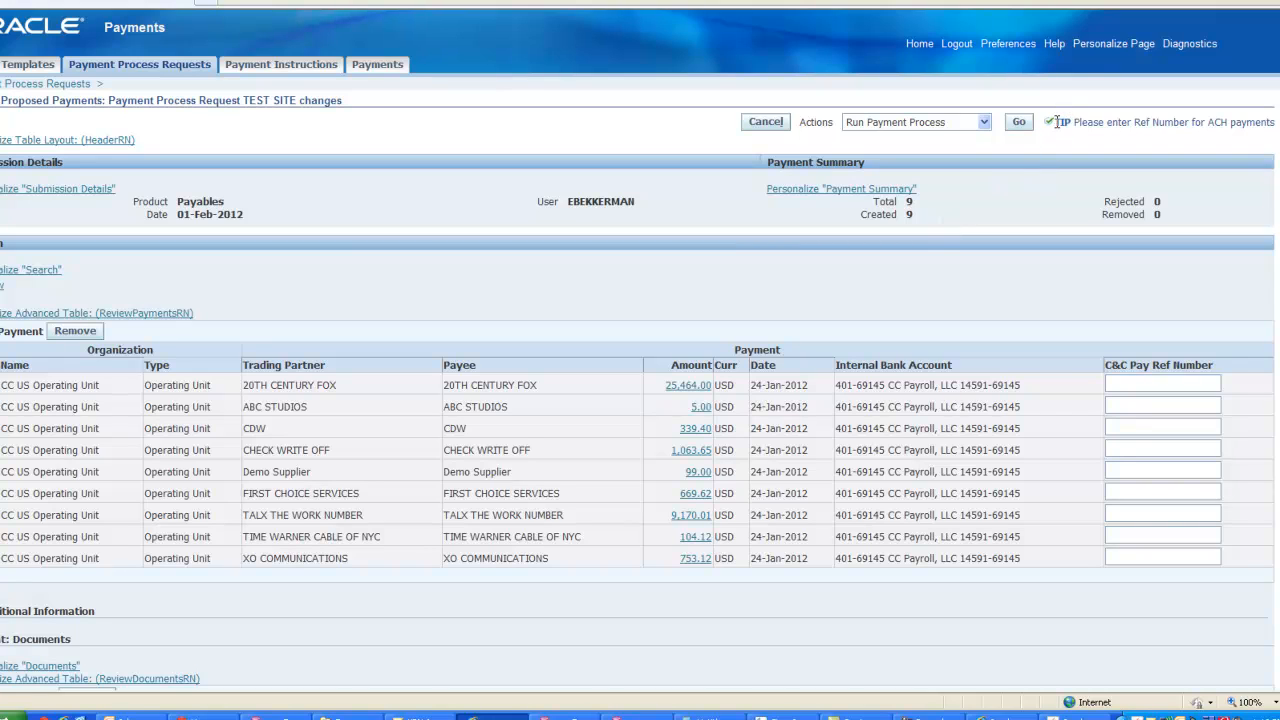
pyautogui.moveTo(1054, 123); pyautogui.dragTo(1275, 123)
pyautogui.click(961, 290)
# - Switch to the CC US AP Setup responsibility and open the TEST SITE changes proposed payments review page
pyautogui.click(919, 45)
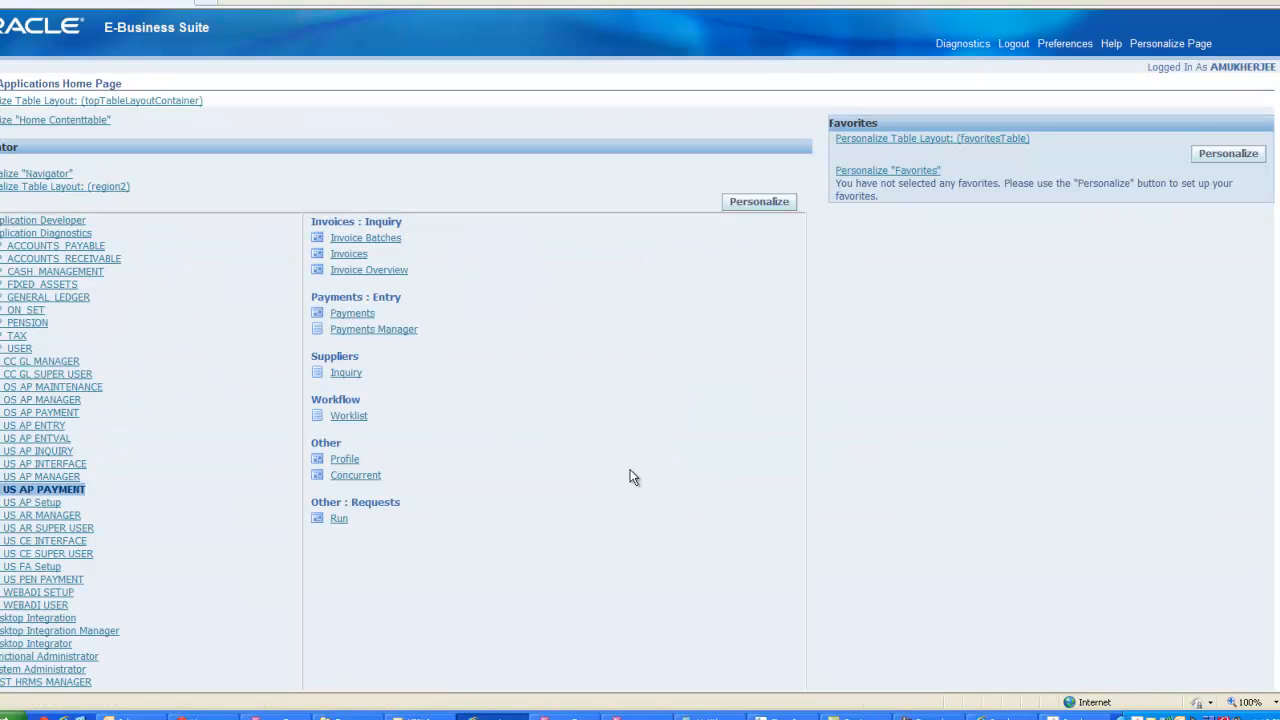
pyautogui.click(70, 502)
pyautogui.scroll(-5, 445, 486)
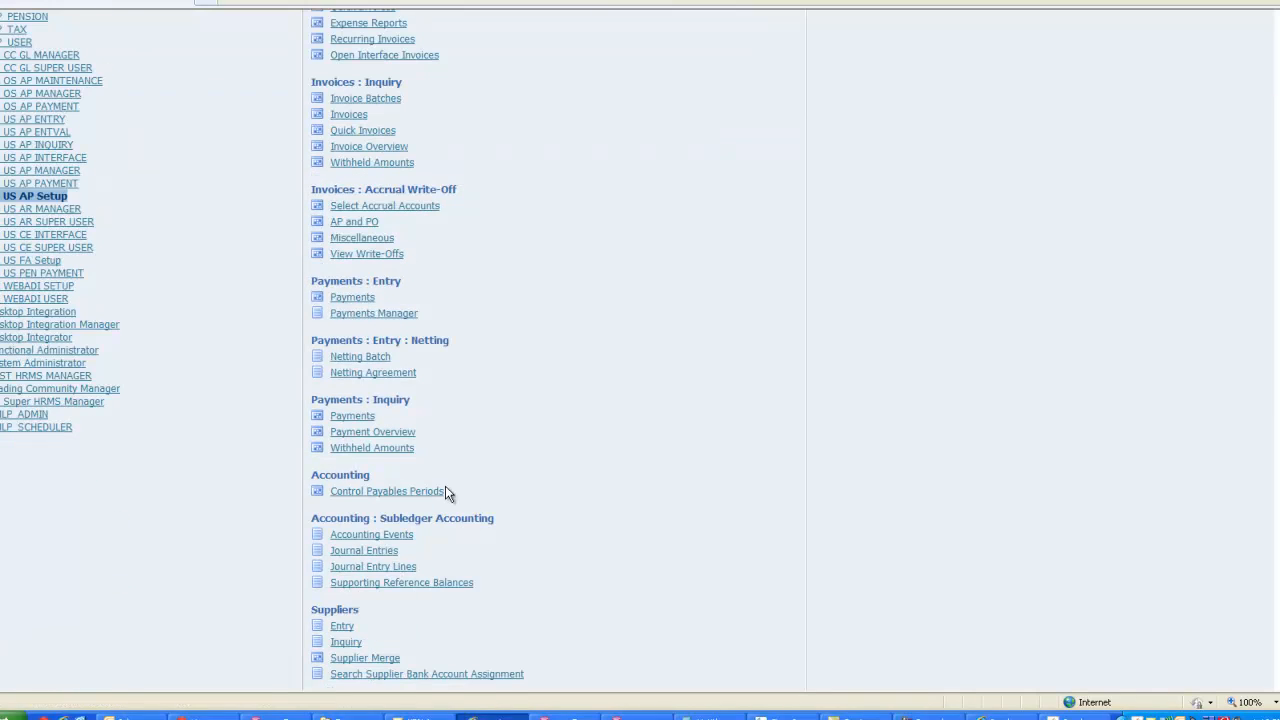
pyautogui.click(370, 318)
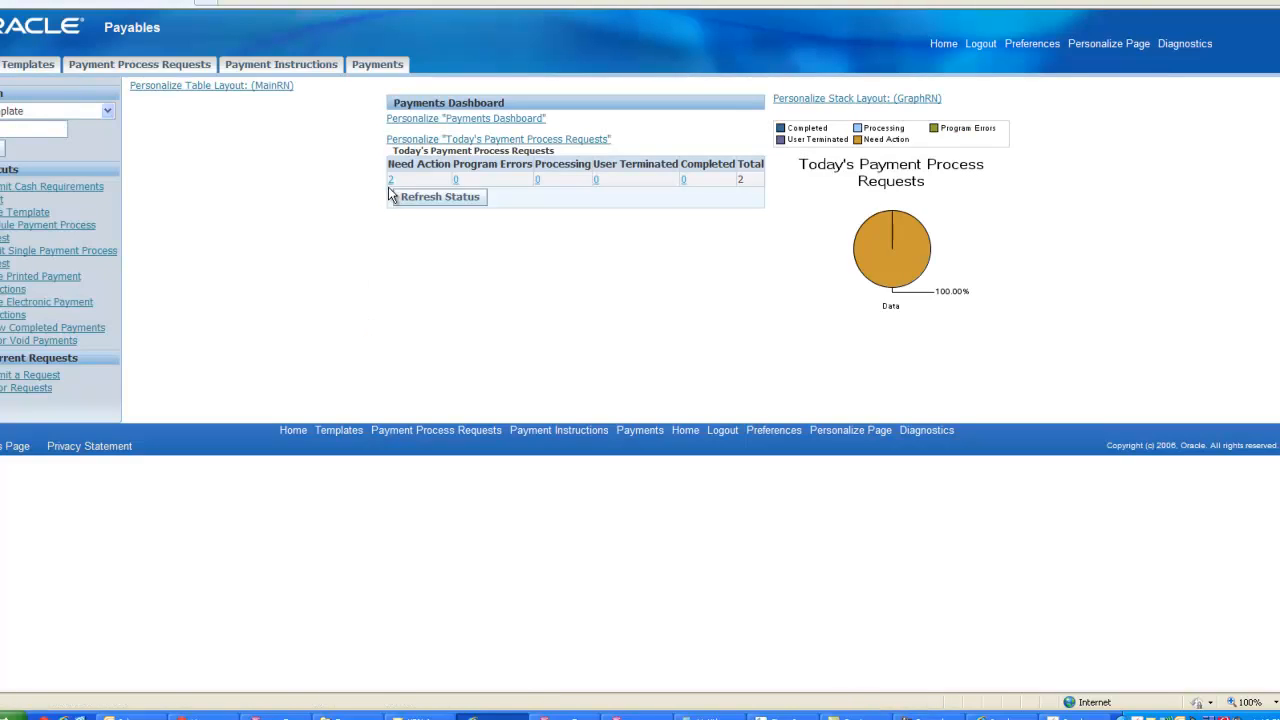
pyautogui.click(391, 180)
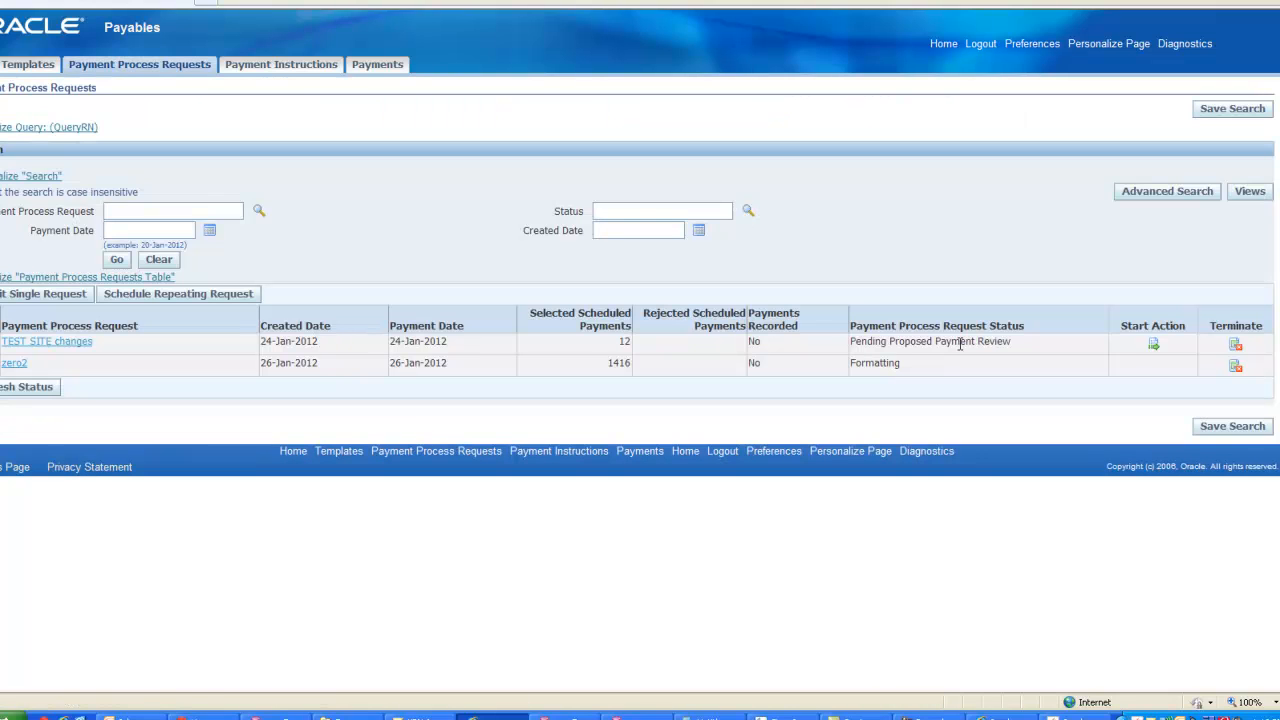
pyautogui.click(1149, 346)
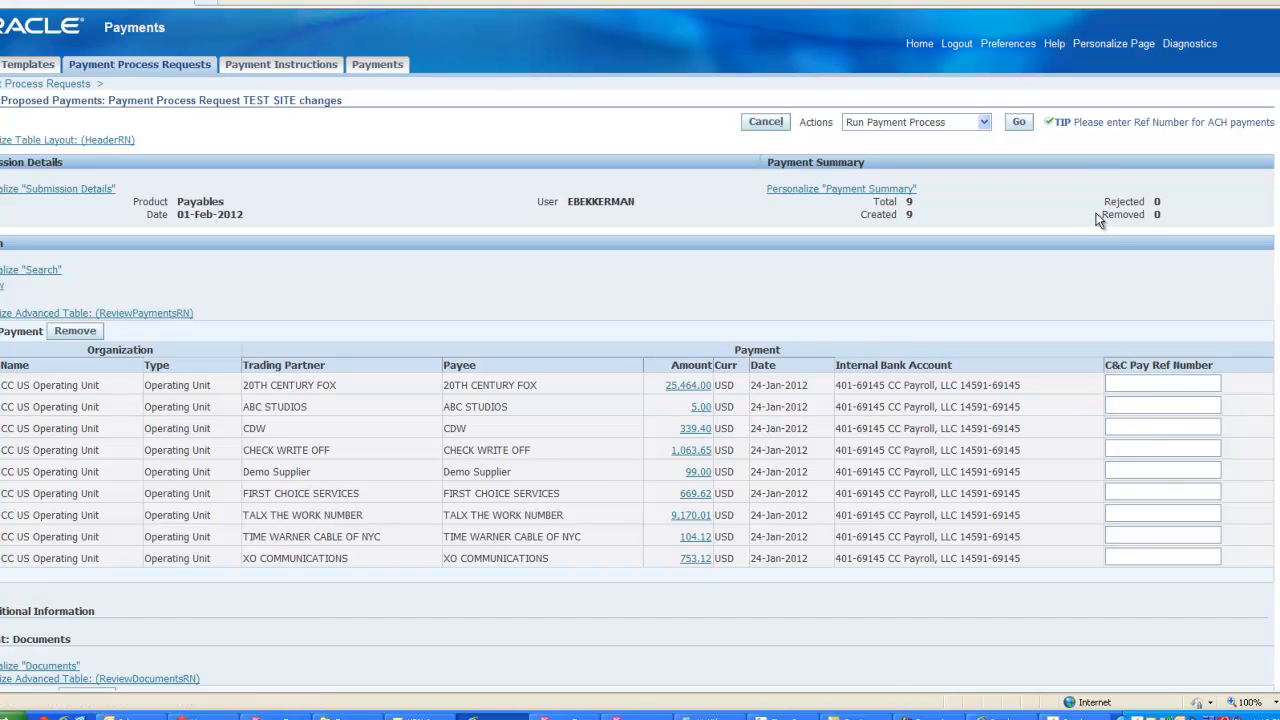
# - Personalize the tip on this page, set its Responsibility-level Rendered property to false, and apply
pyautogui.click(1097, 46)
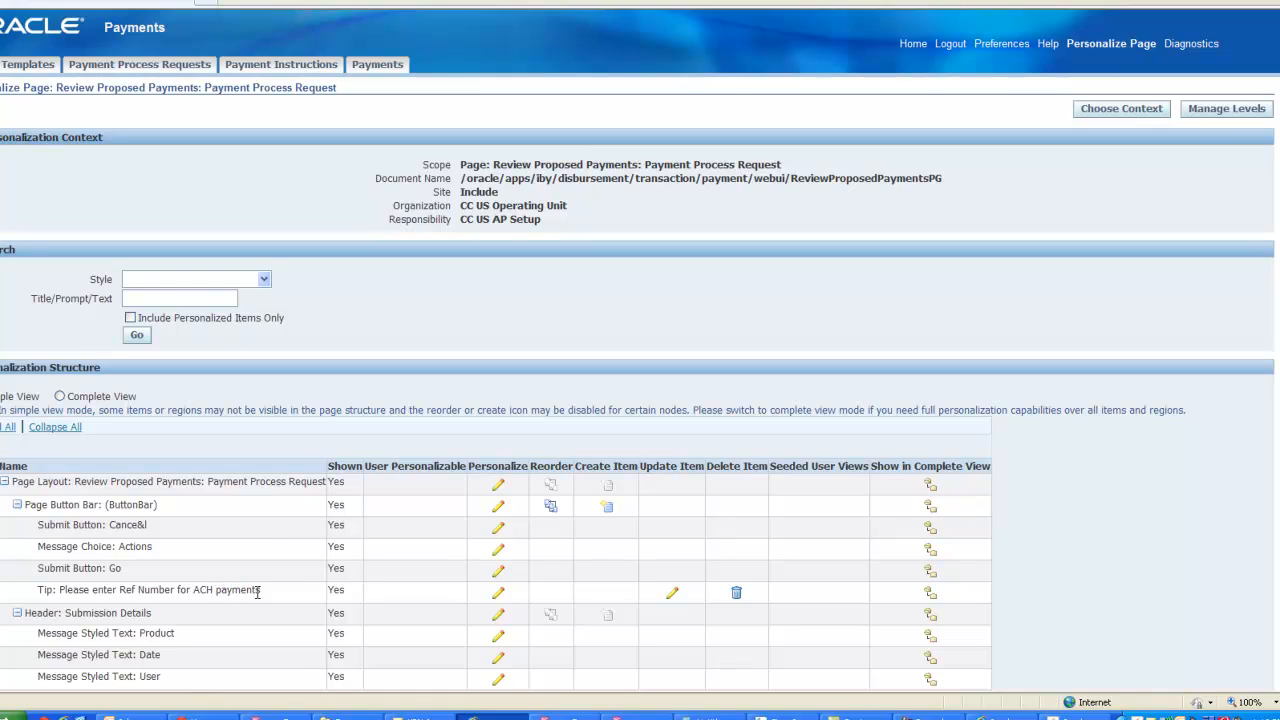
pyautogui.click(500, 595)
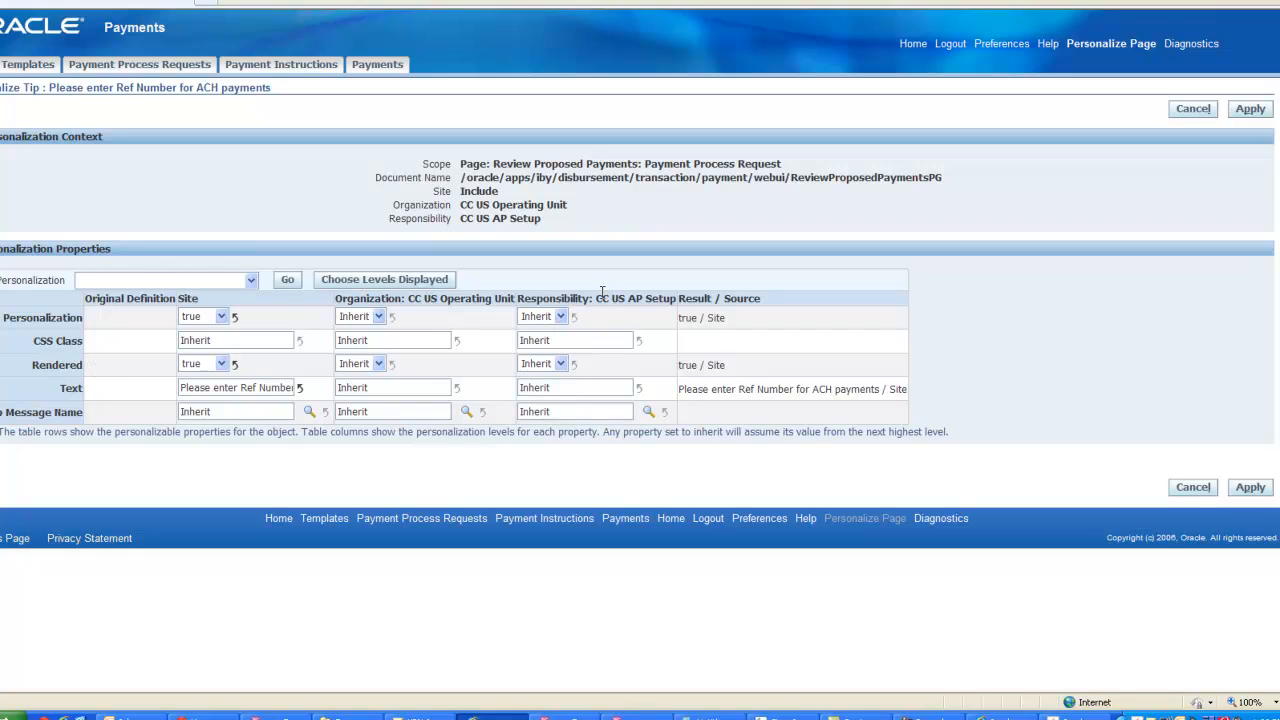
pyautogui.click(561, 364)
pyautogui.click(556, 400)
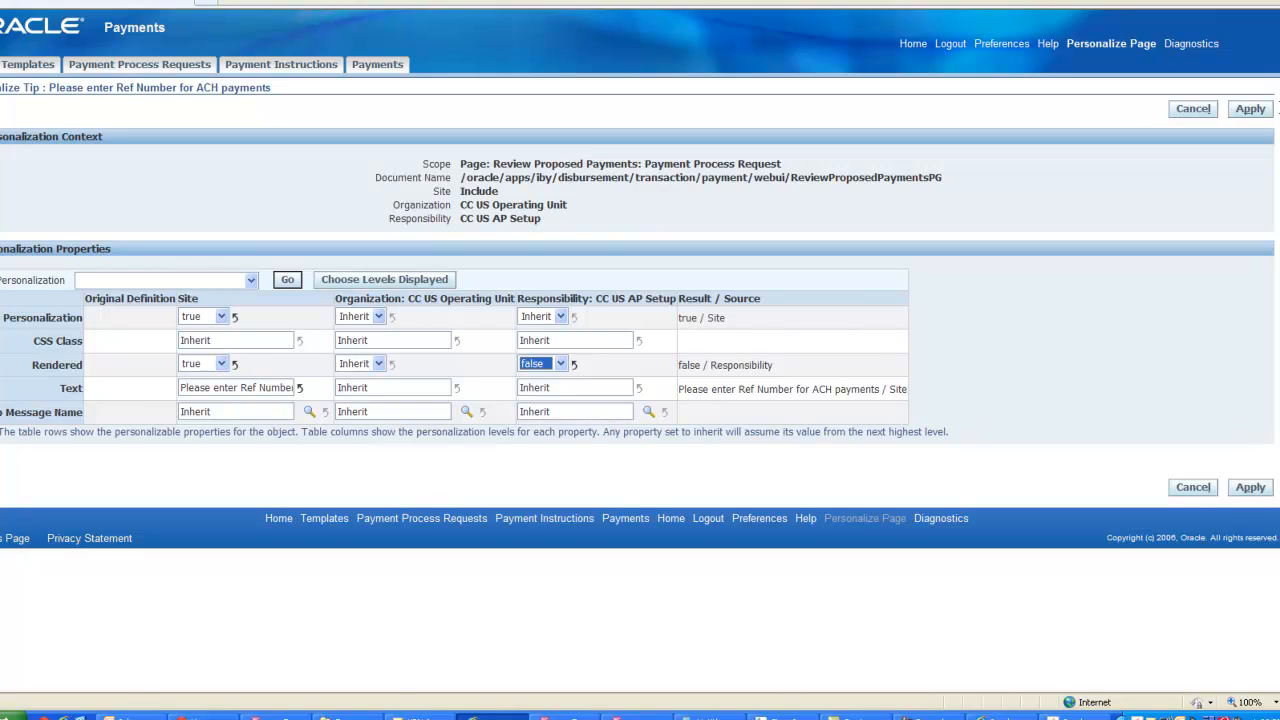
pyautogui.click(1250, 109)
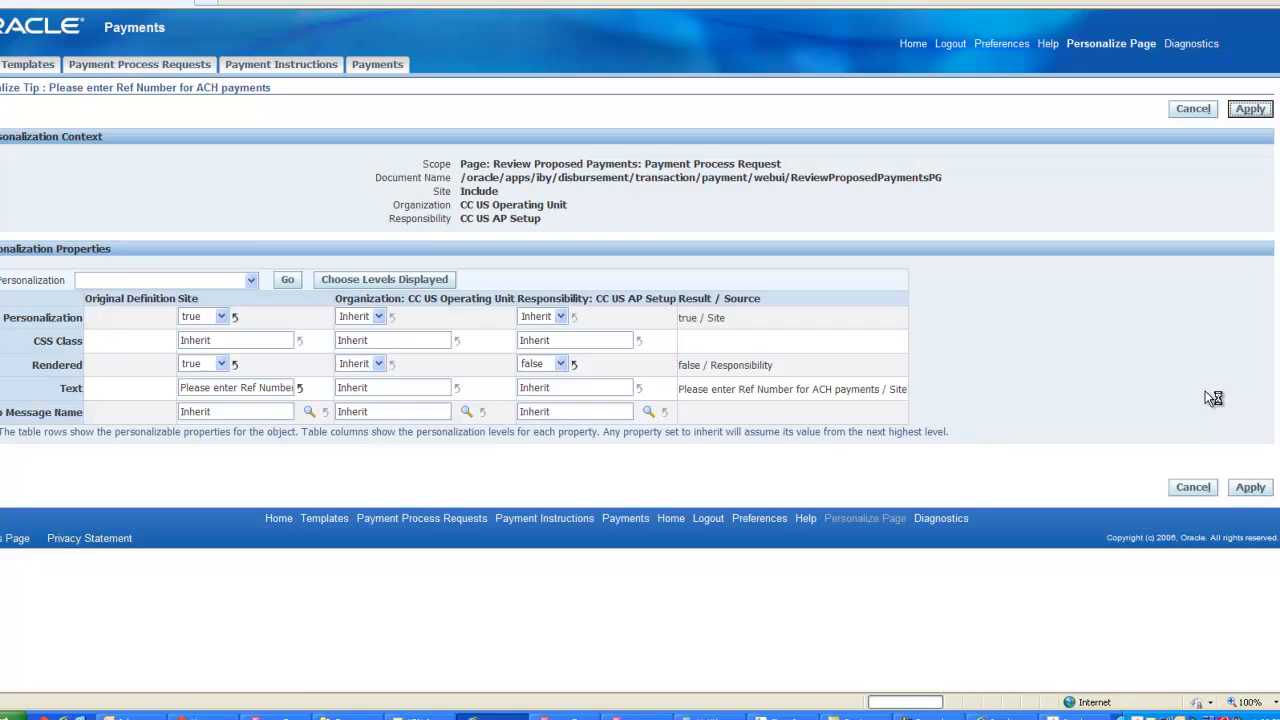
# - Return to the application, switch to CC US AP PAYMENT, and reopen the TEST SITE changes review to check the tip
pyautogui.scroll(-3, 380, 360)
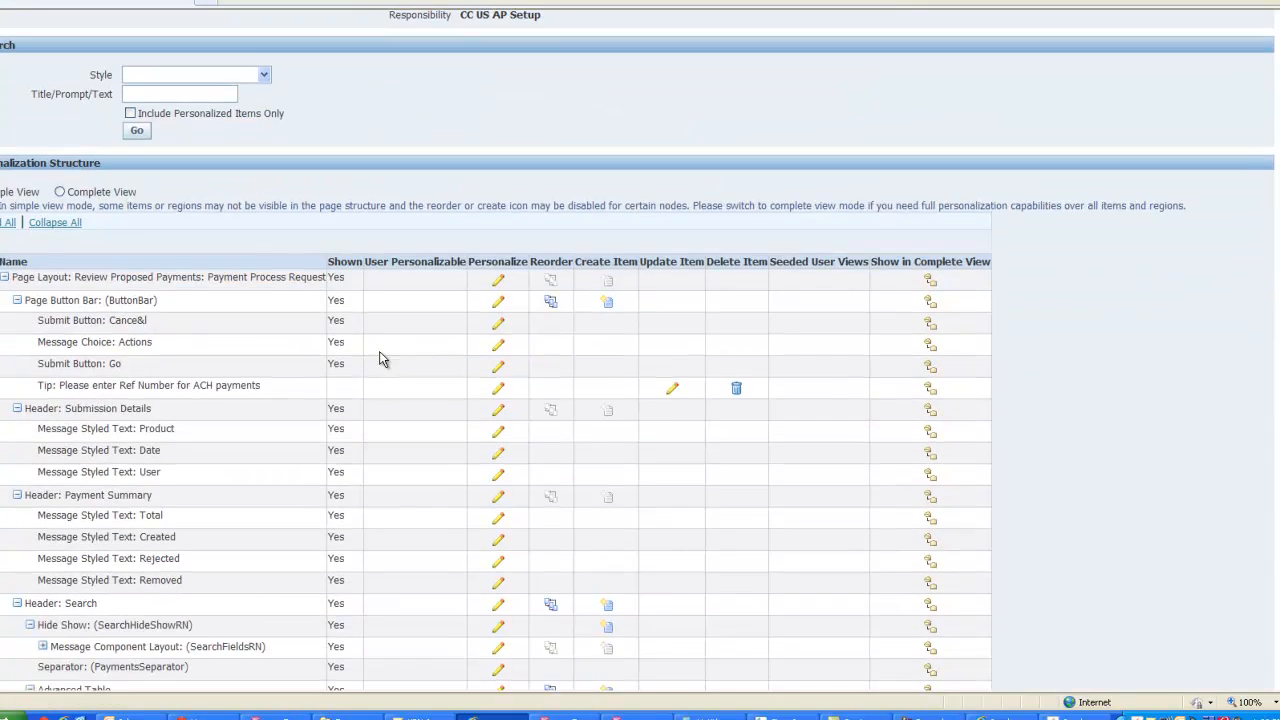
pyautogui.scroll(-6, 340, 355)
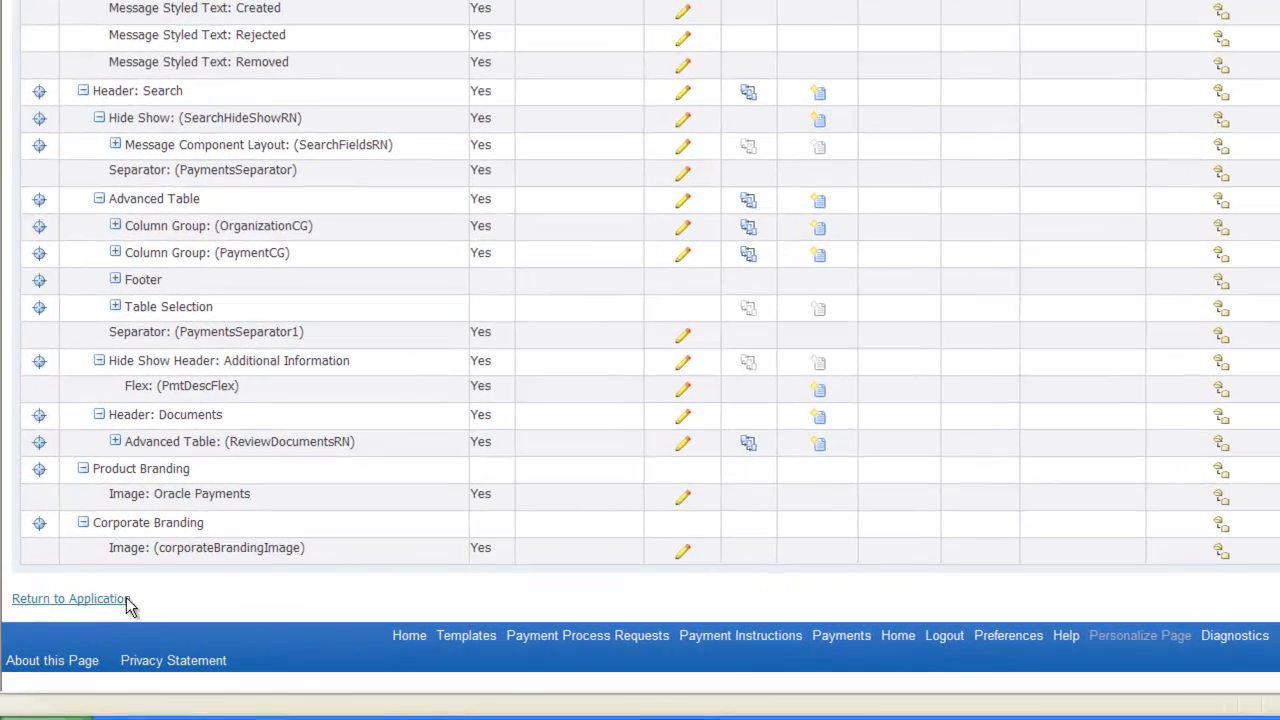
pyautogui.click(50, 617)
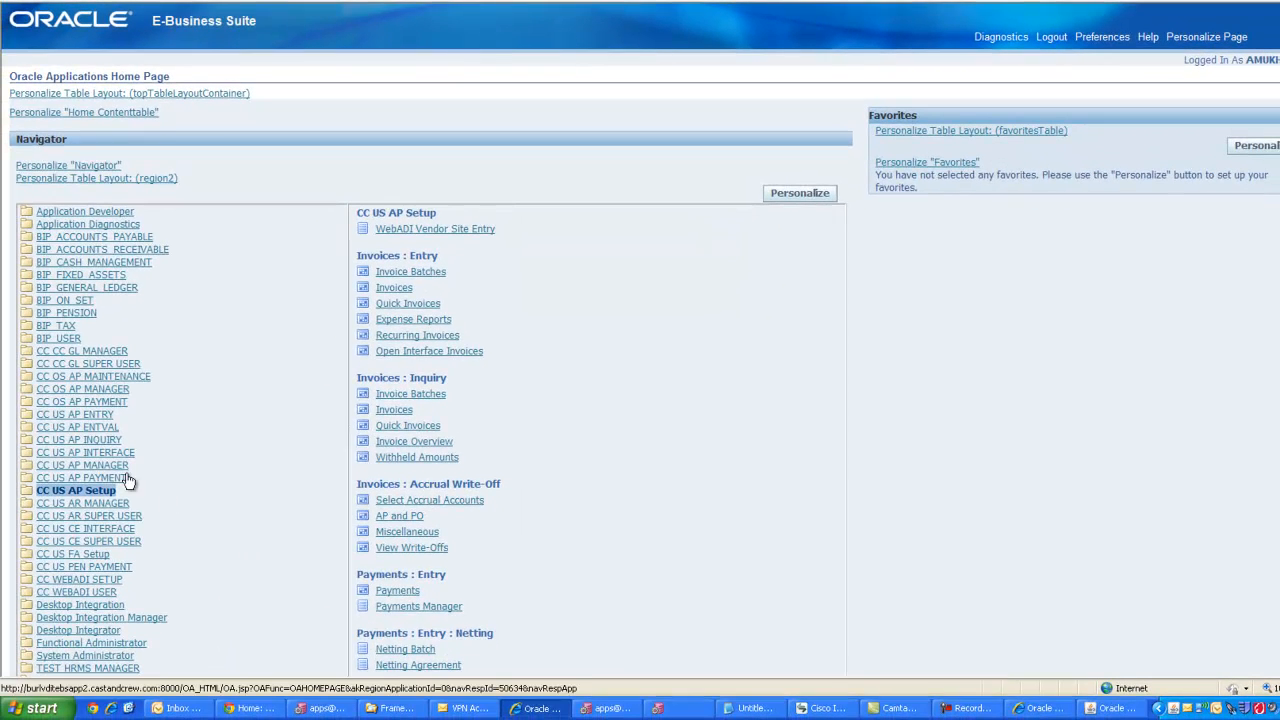
pyautogui.click(120, 480)
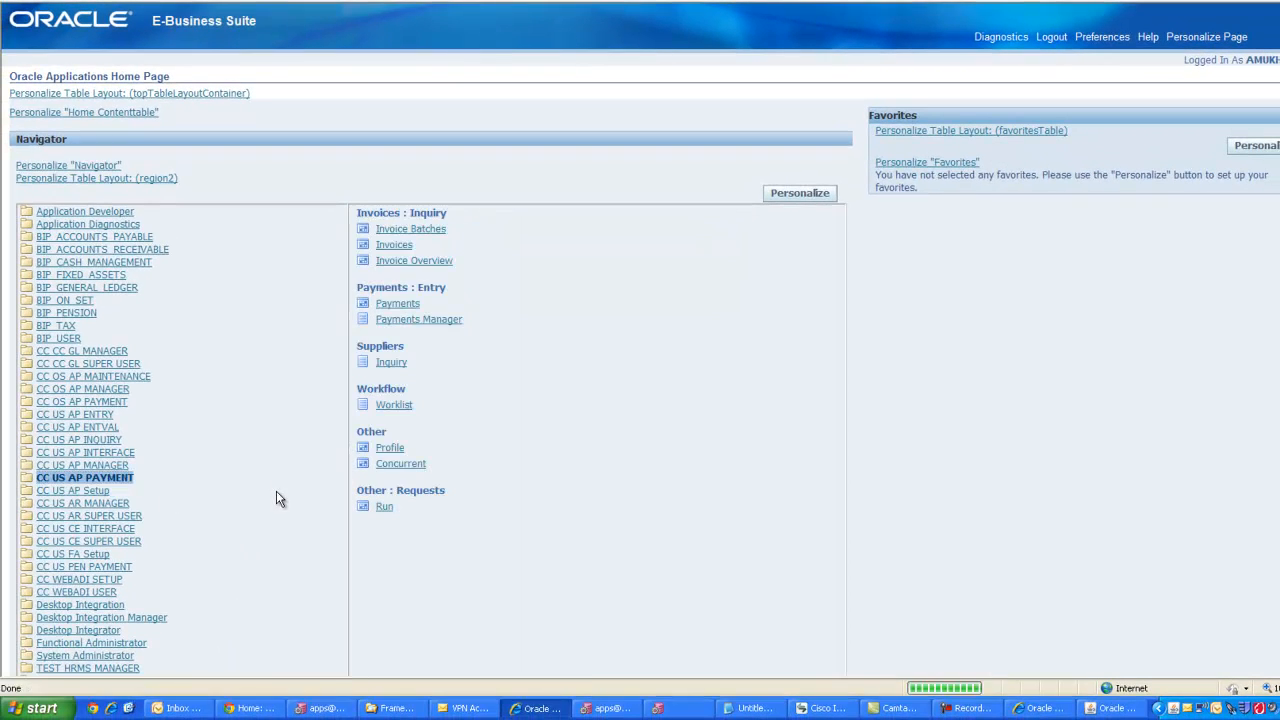
pyautogui.click(440, 320)
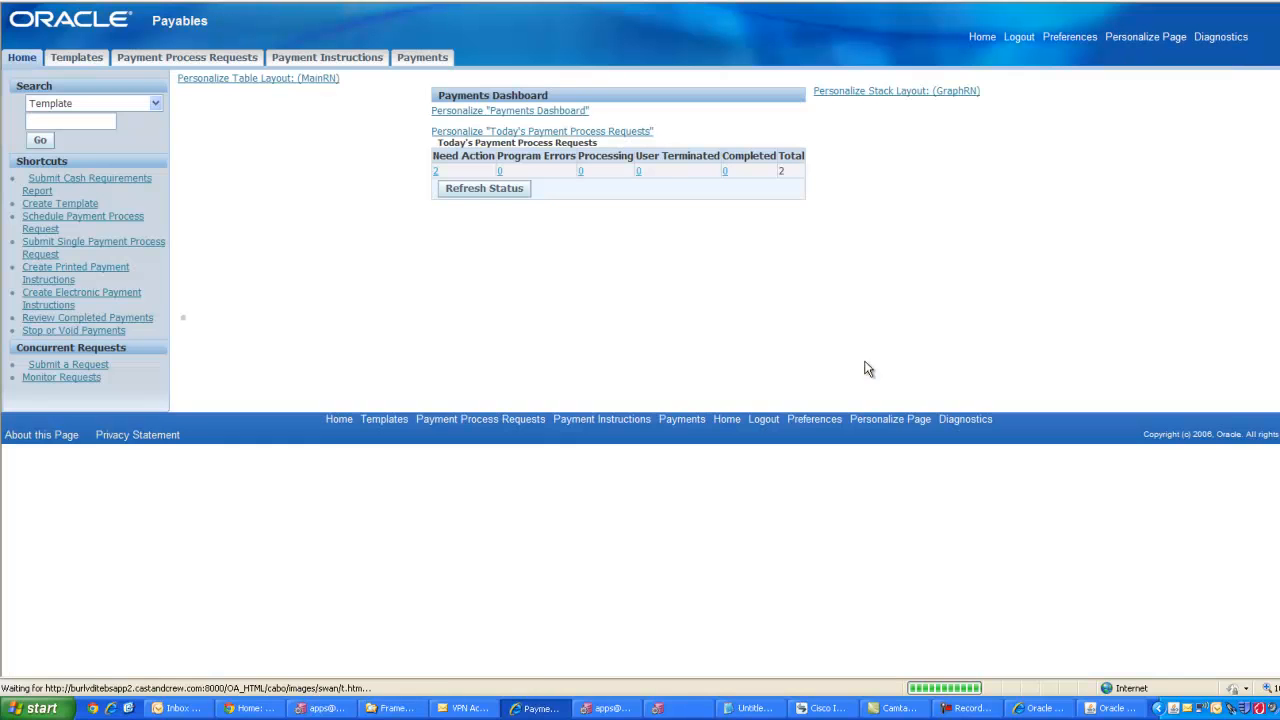
pyautogui.click(274, 152)
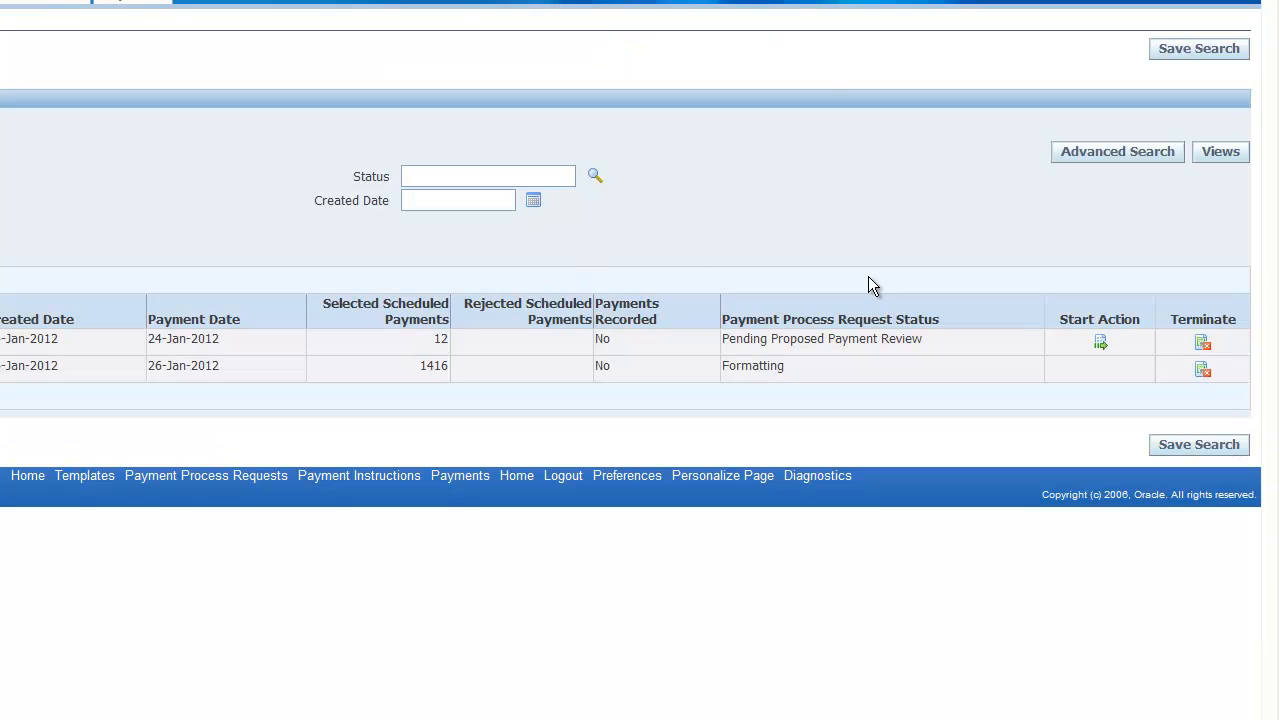
pyautogui.click(1101, 343)
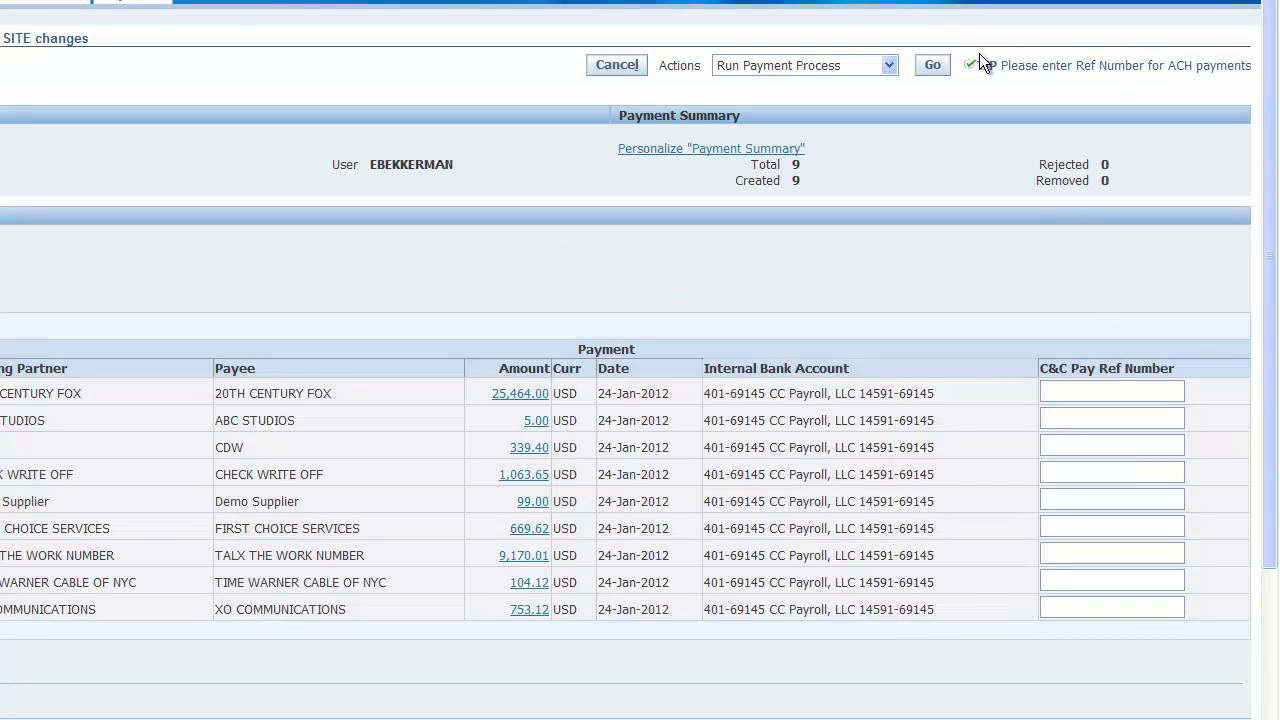
pyautogui.moveTo(966, 65); pyautogui.dragTo(1161, 72)
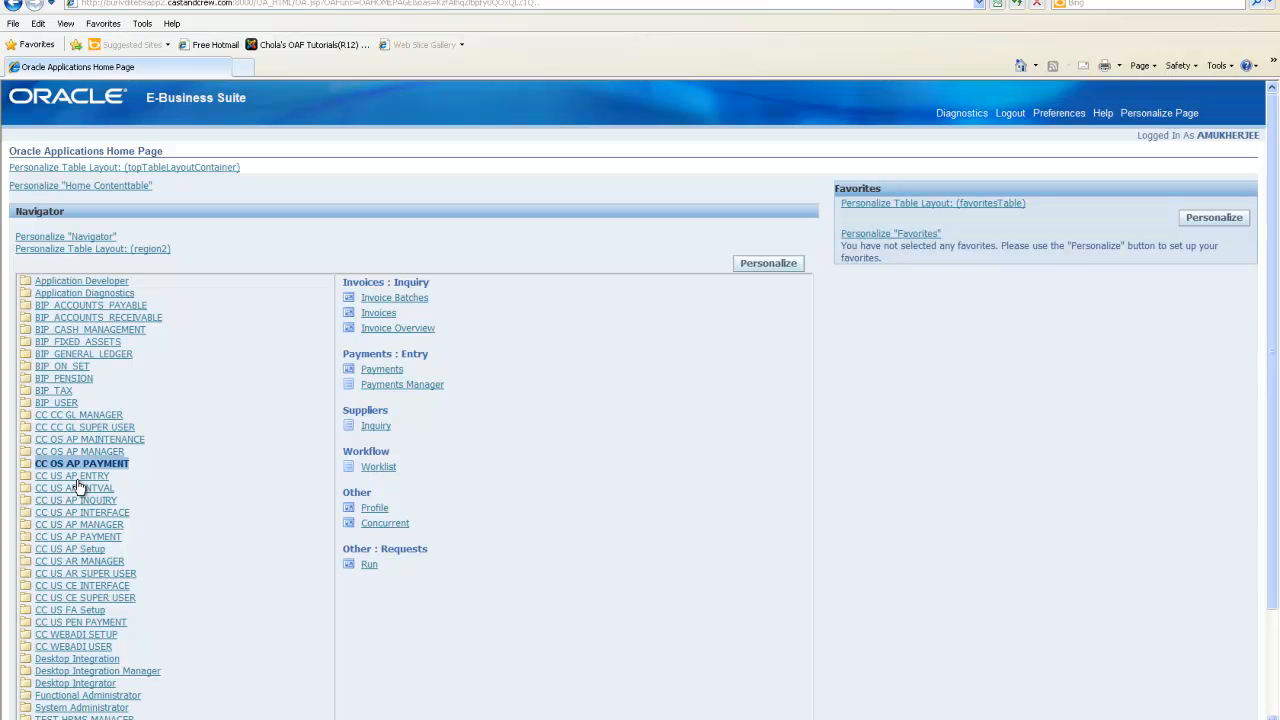
# - Switch to the CC US AP ENTRY responsibility, open the TEST SITE changes proposed payments review, and examine the tip
pyautogui.click(75, 477)
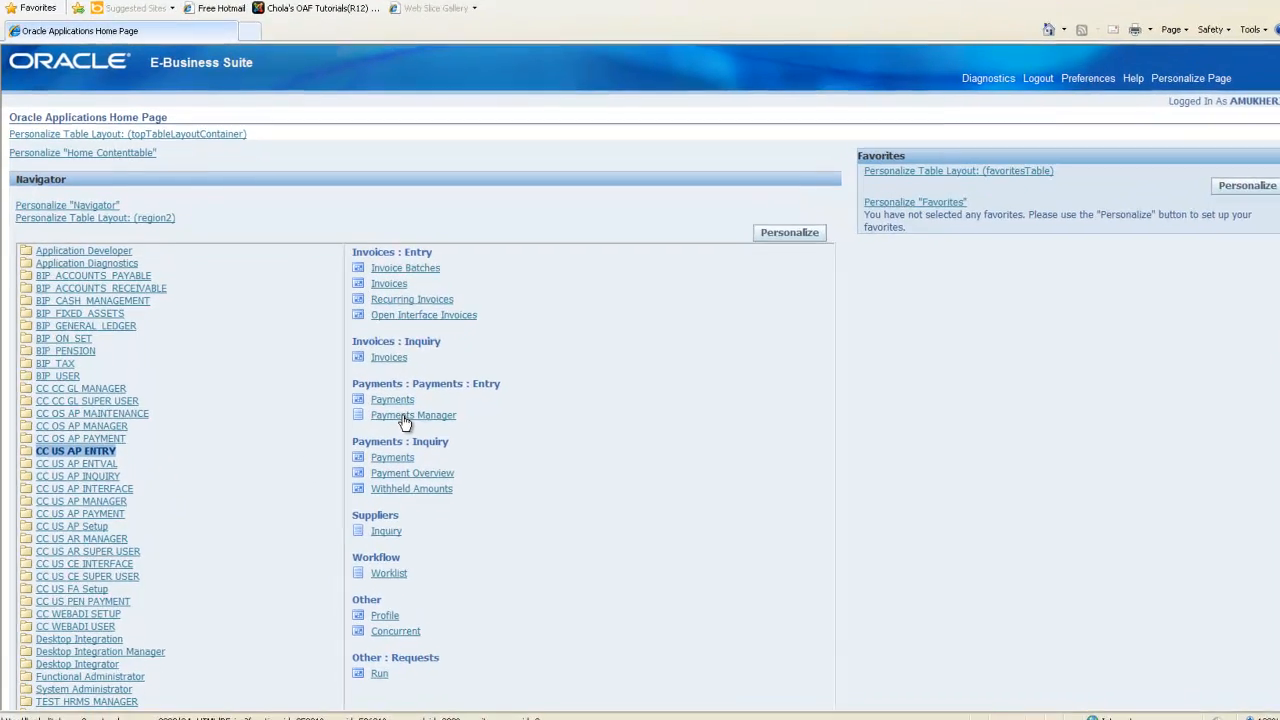
pyautogui.click(413, 397)
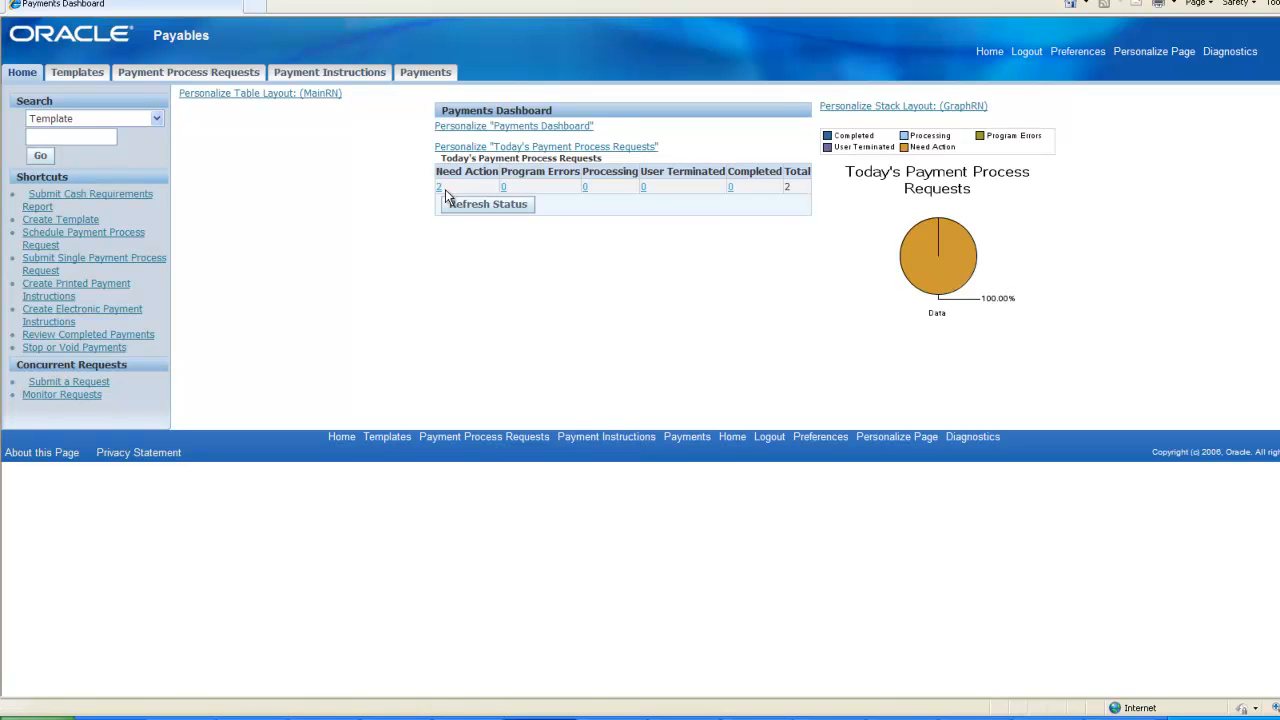
pyautogui.click(438, 187)
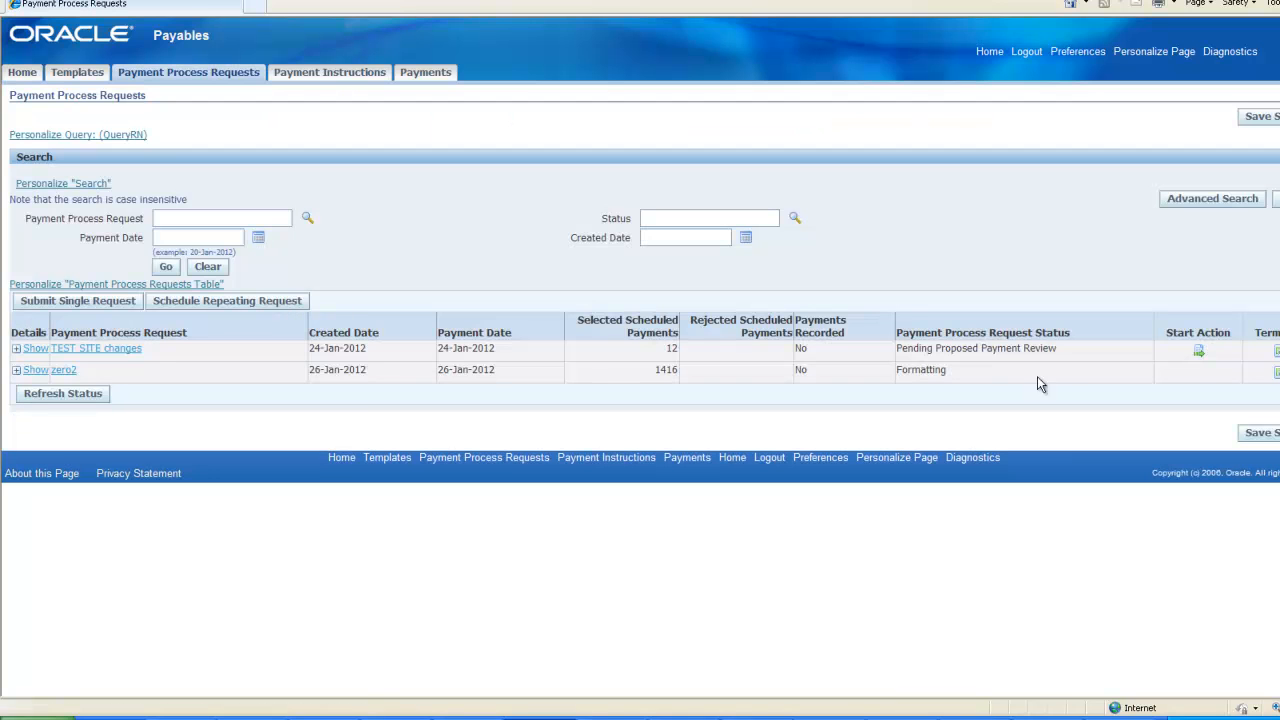
pyautogui.click(1198, 352)
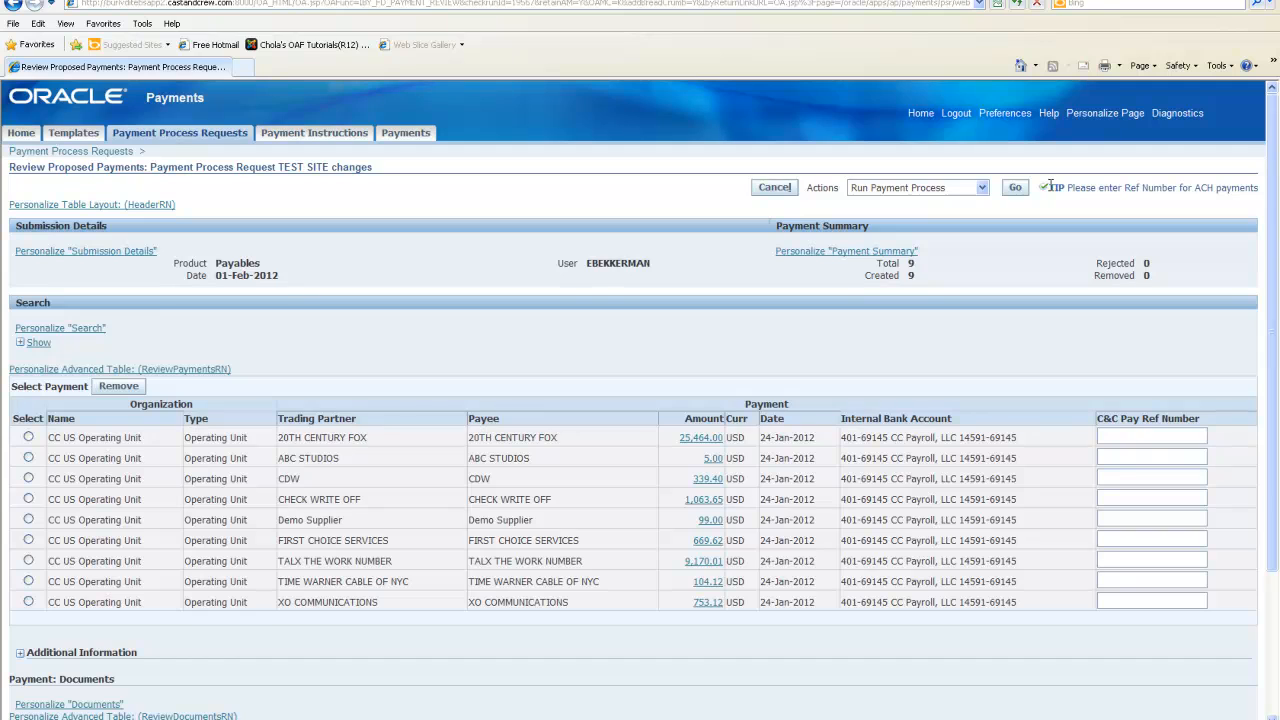
pyautogui.scroll(-3, 1040, 232)
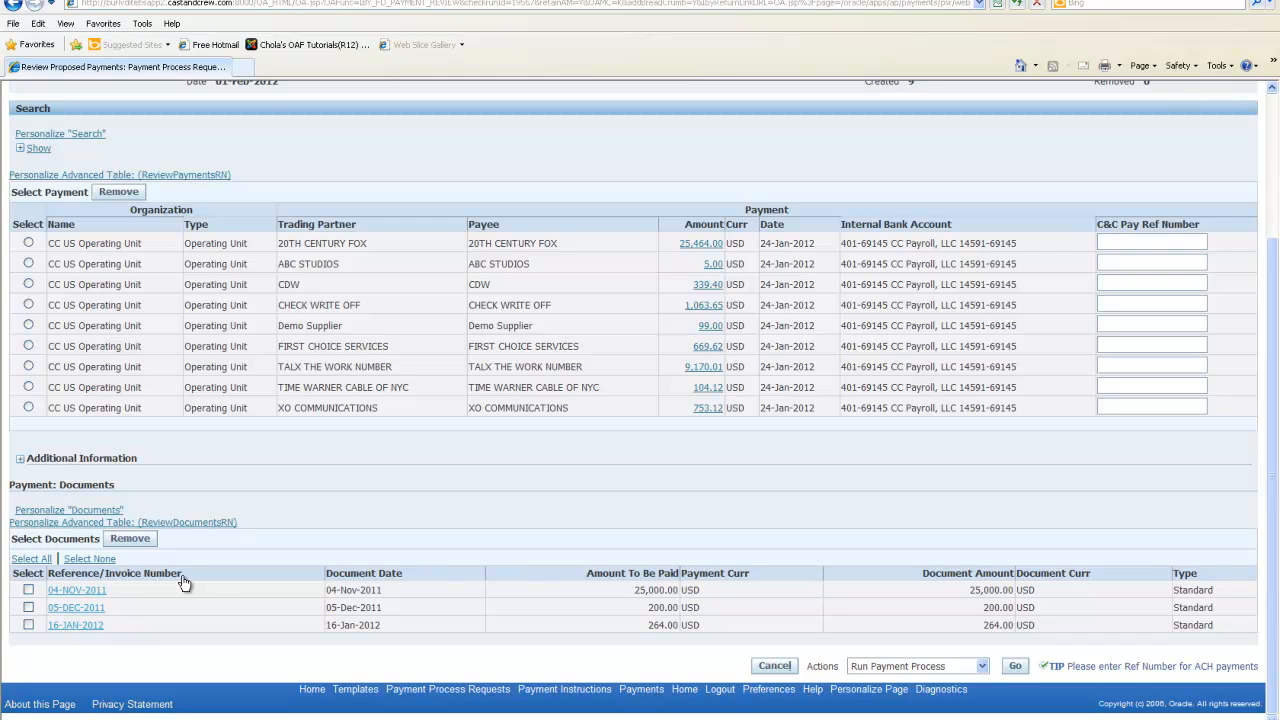
pyautogui.scroll(2, 183, 583)
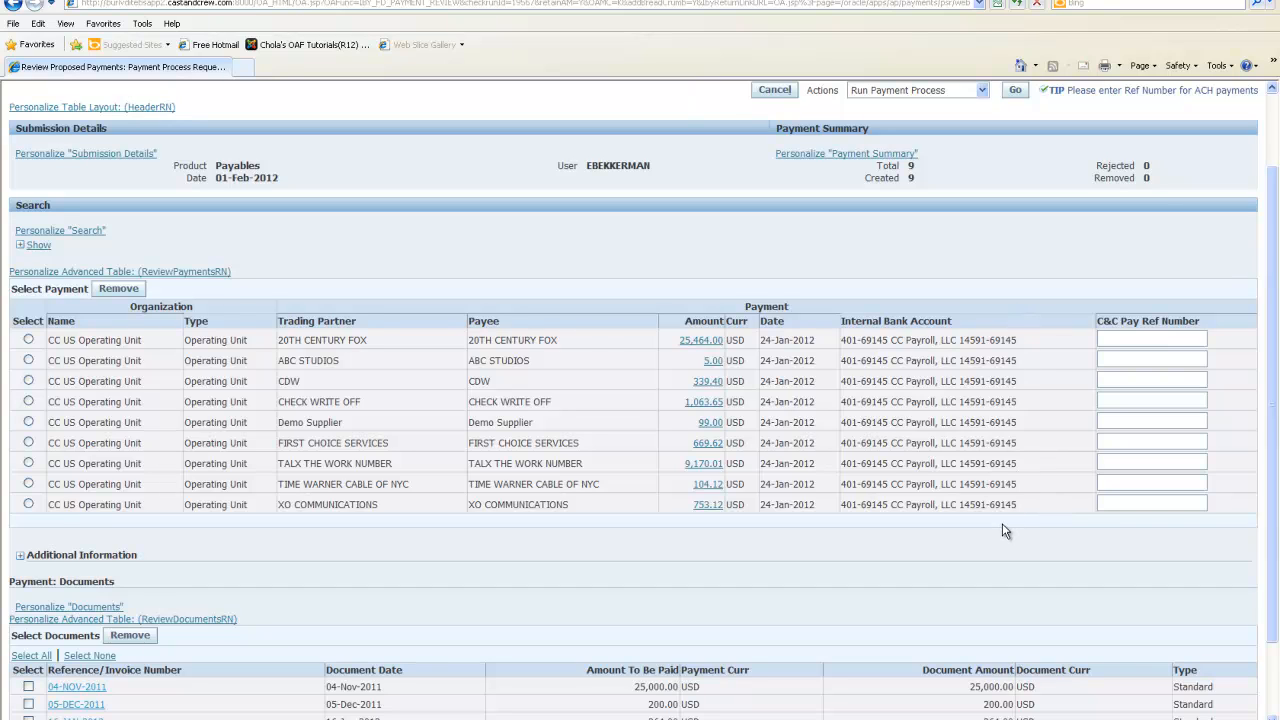
pyautogui.scroll(2, 1006, 531)
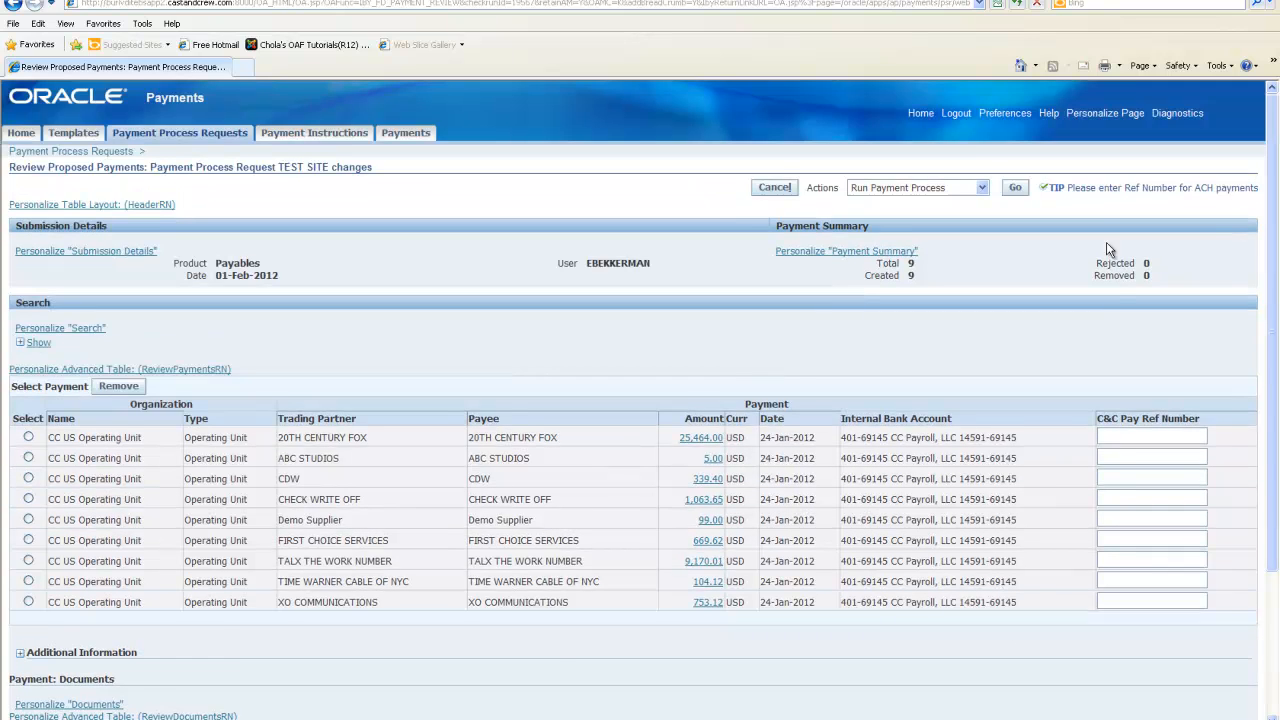